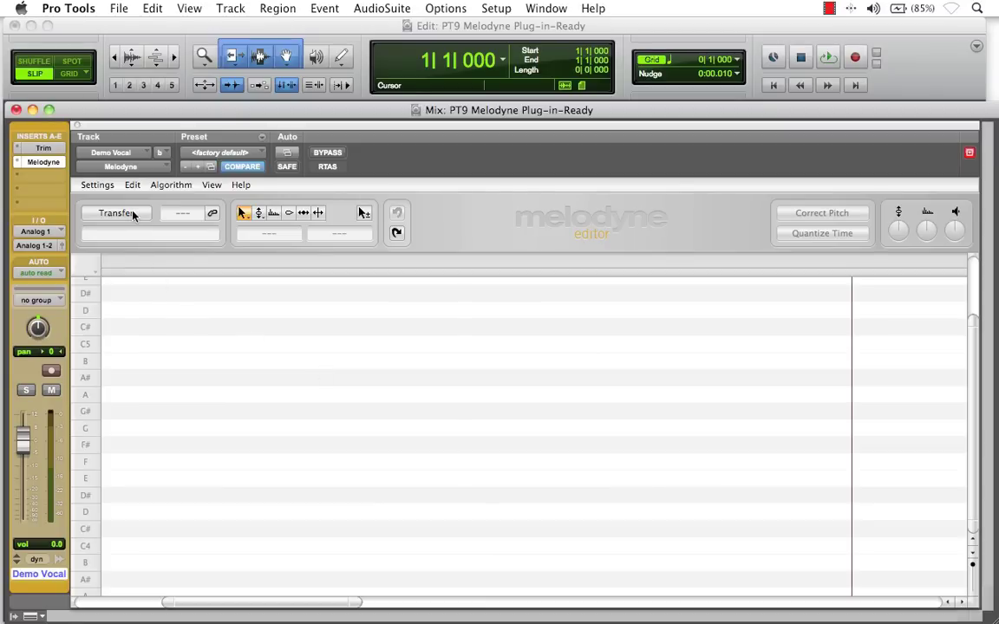
# - Transfer the Demo Vocal audio into Melodyne by playing the track from the start of the session, stopping playback once it is captured
pyautogui.click(117, 213)
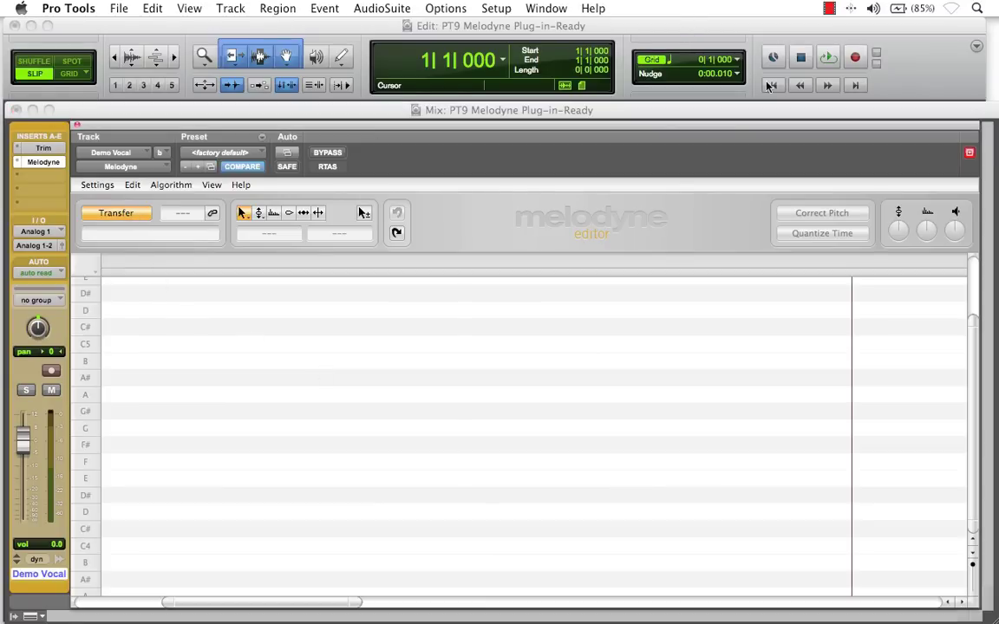
pyautogui.click(690, 80)
pyautogui.click(827, 57)
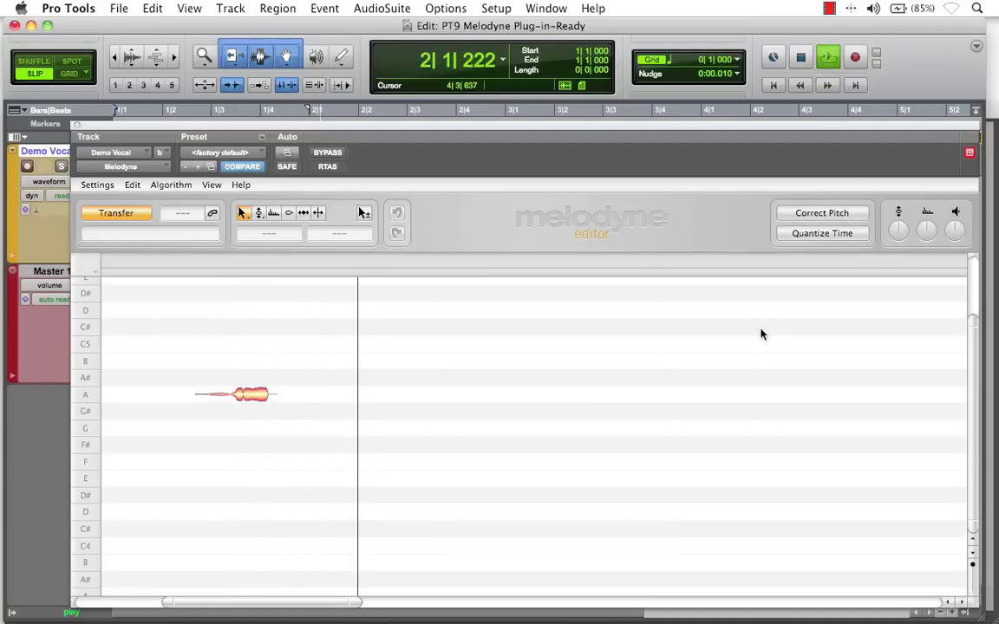
pyautogui.click(803, 58)
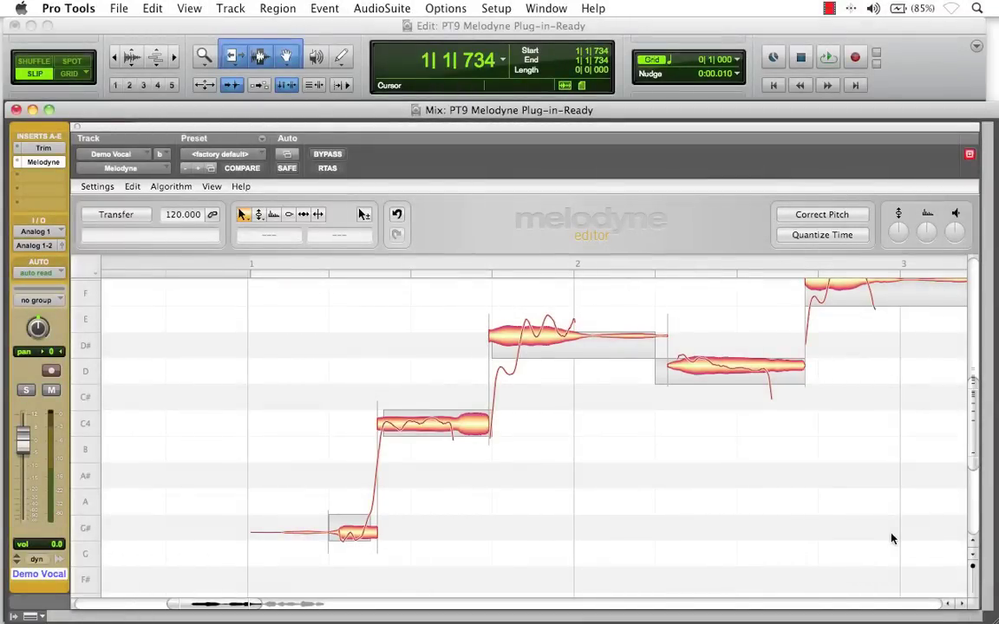
# - Select the first sung phrase in the Demo Vocal region on the edit timeline and play it back
pyautogui.click(925, 104)
pyautogui.moveTo(870, 129); pyautogui.dragTo(861, 248)
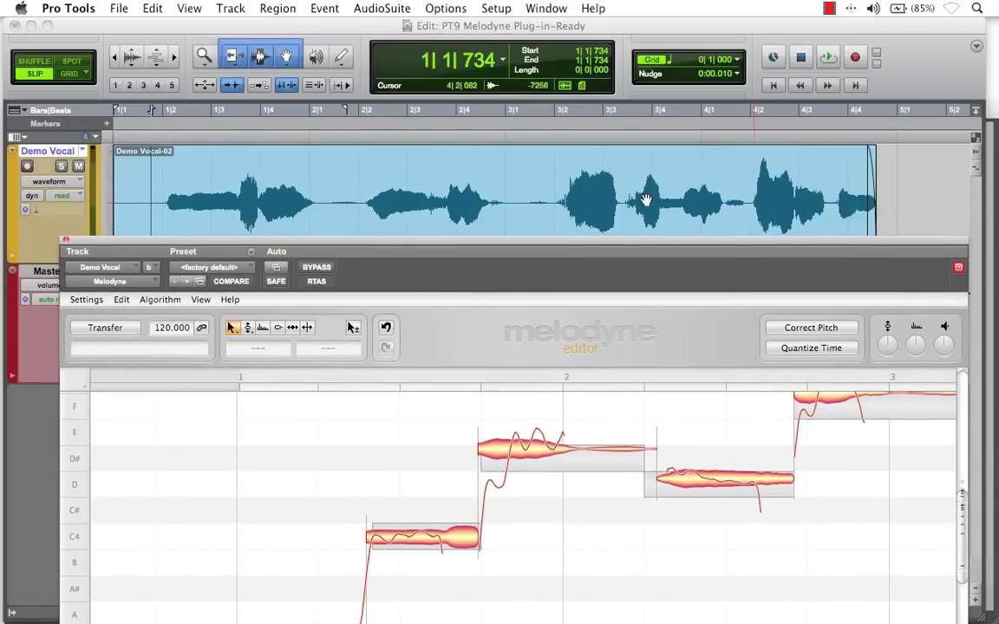
pyautogui.moveTo(155, 205); pyautogui.dragTo(328, 217)
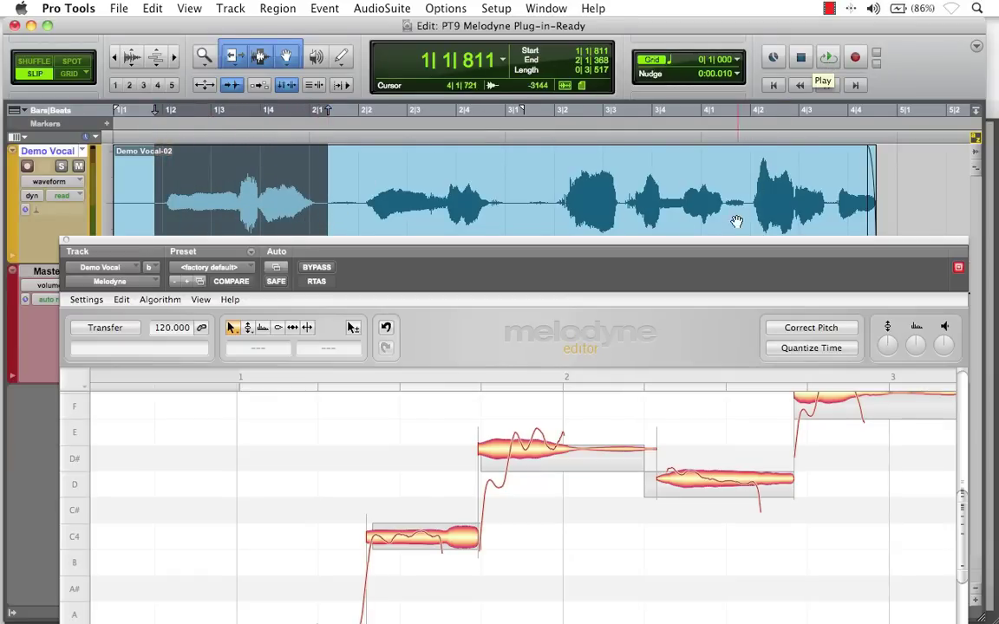
pyautogui.moveTo(721, 245); pyautogui.dragTo(739, 114)
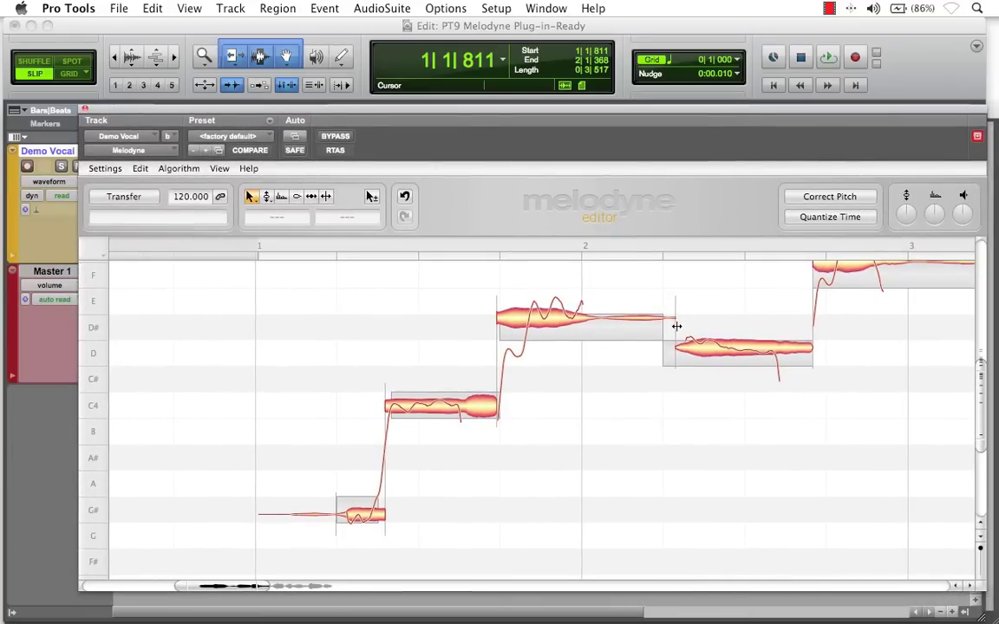
pyautogui.press('space')
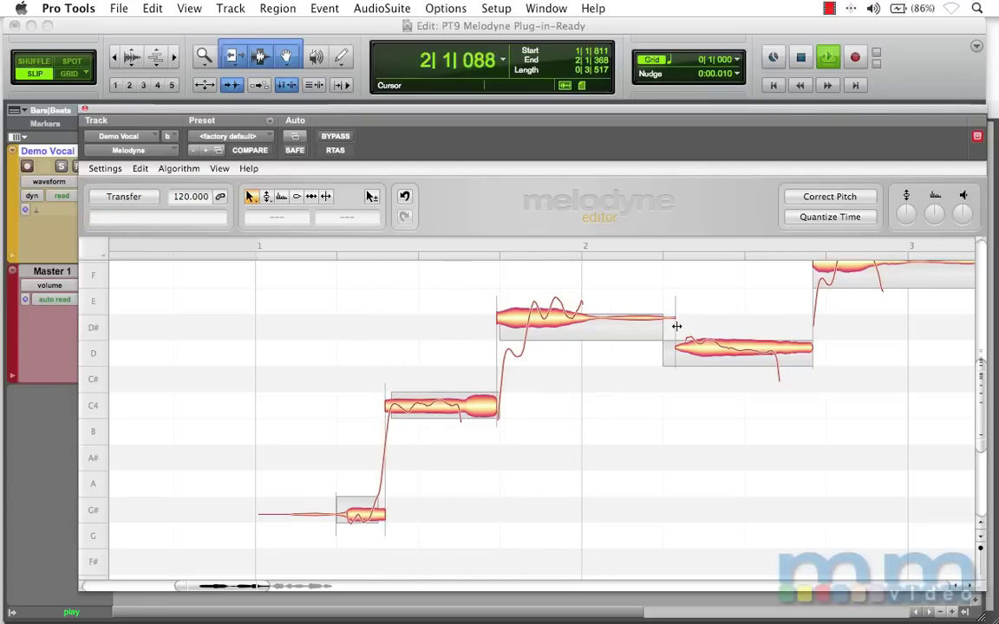
pyautogui.press('space')
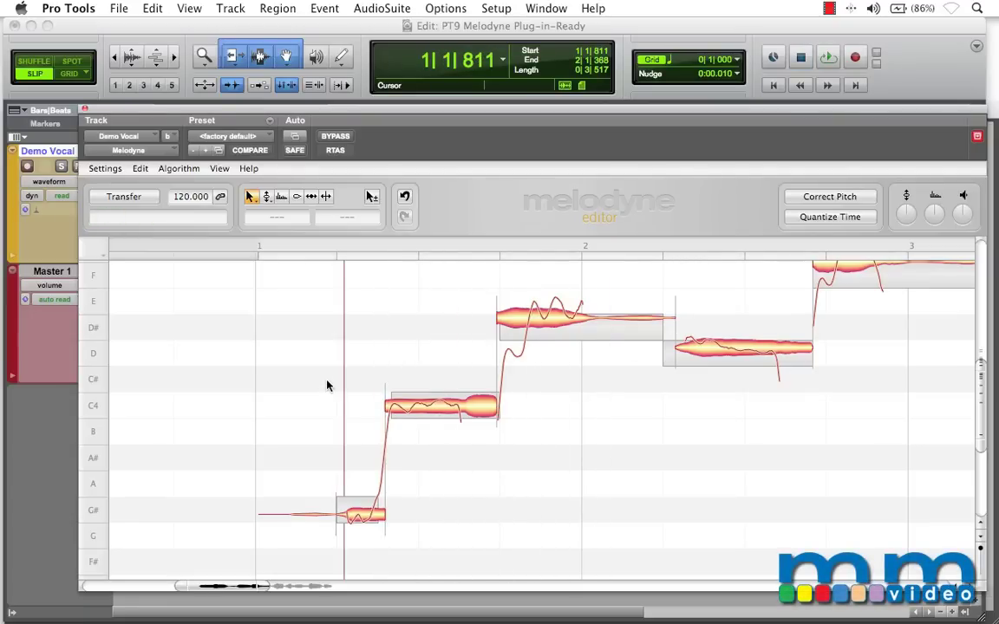
# - With the Note Separation tool, split the long D# note at its pitch jump and the C4 note near its thicker end
pyautogui.click(326, 197)
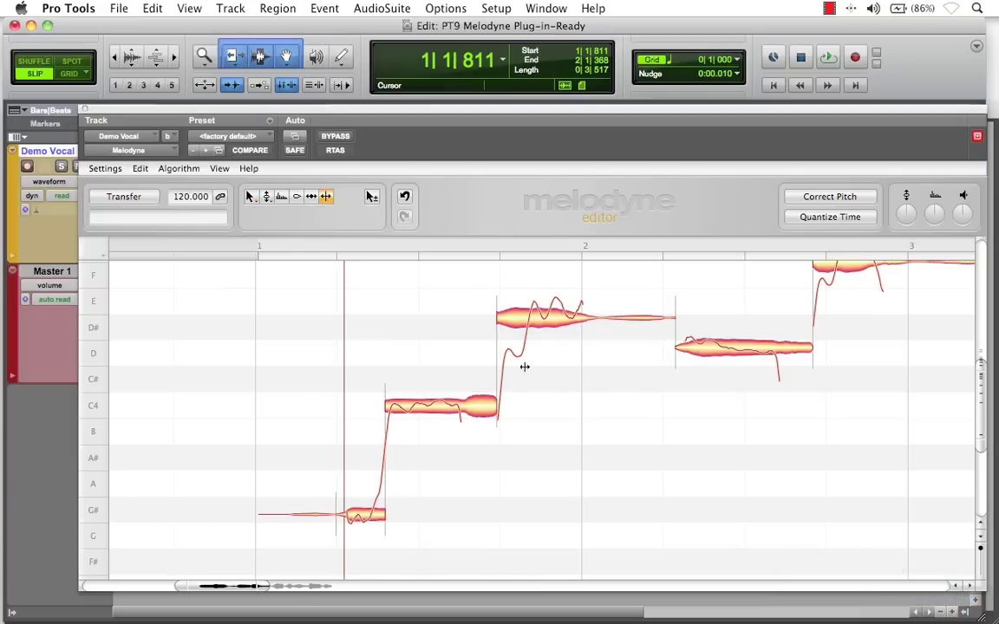
pyautogui.moveTo(454, 452); pyautogui.dragTo(490, 482)
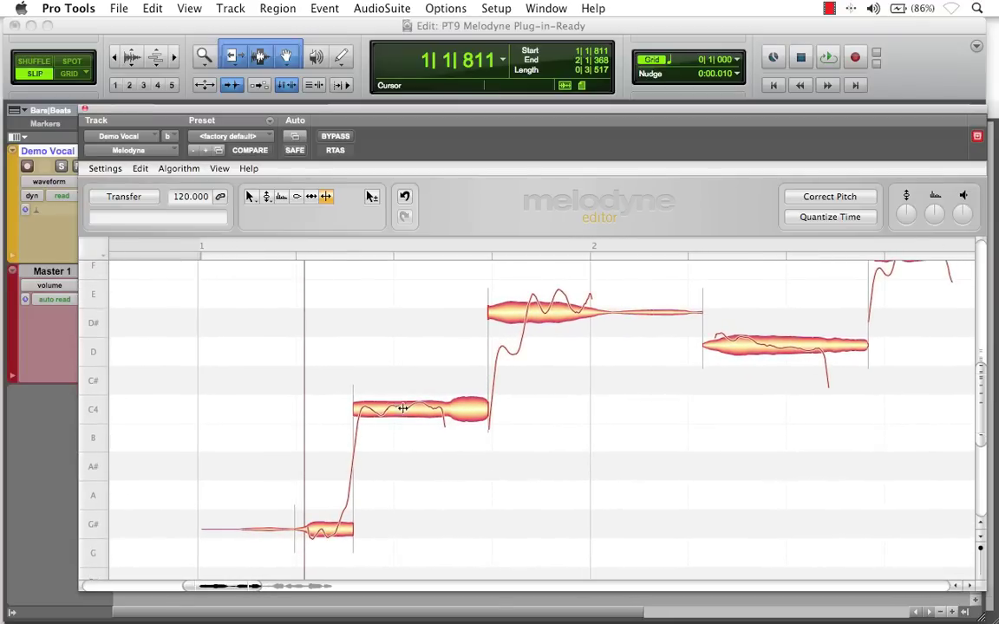
pyautogui.click(524, 313)
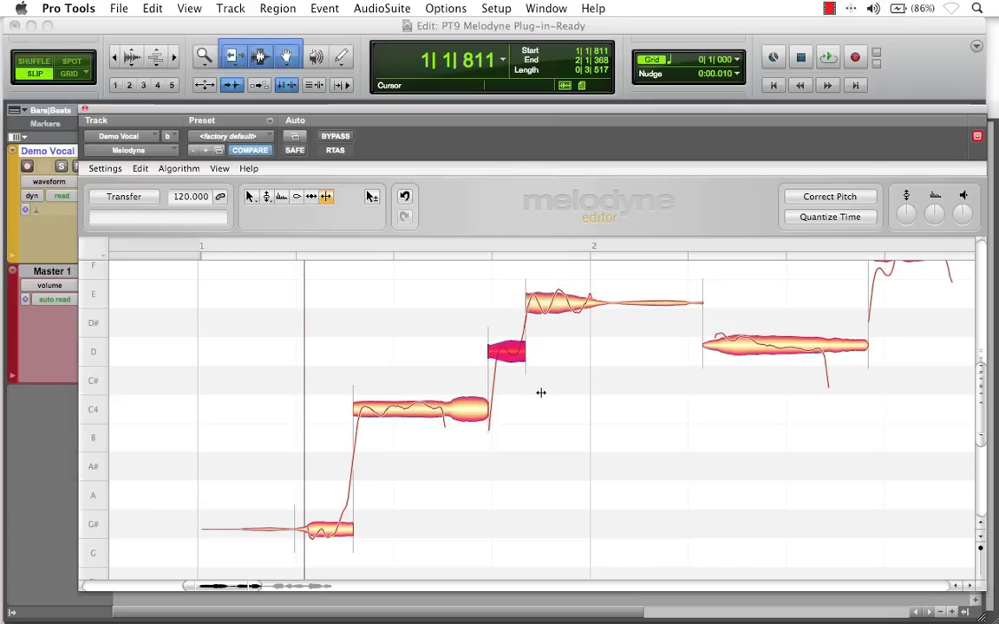
pyautogui.click(446, 407)
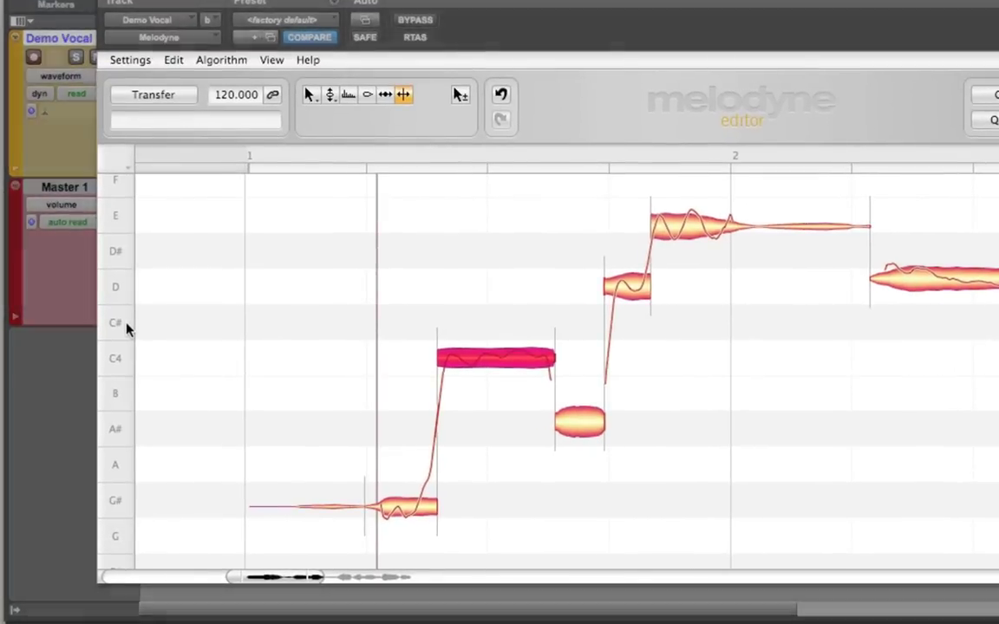
# - Try Scale Snap on the pitch ruler, set it to Semitone Snap, and play back the phrase with its separated notes
pyautogui.rightClick(132, 330)
pyautogui.click(172, 362)
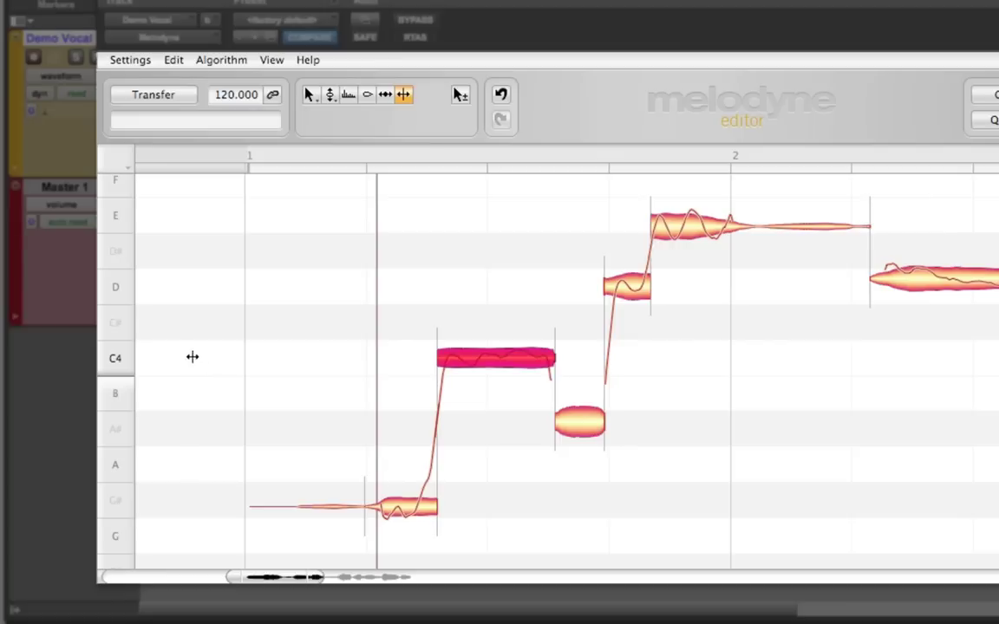
pyautogui.rightClick(129, 309)
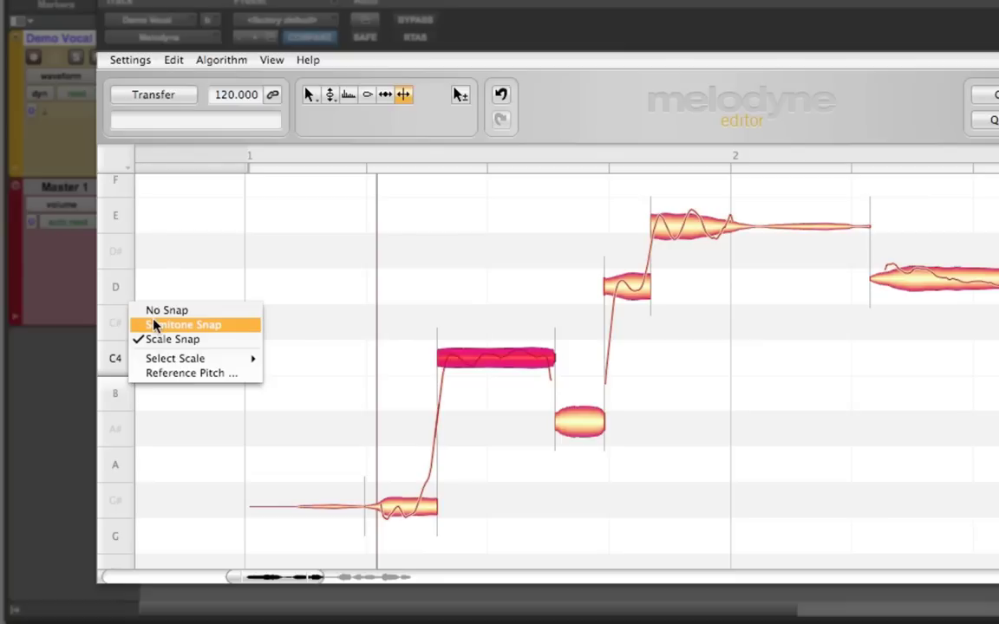
pyautogui.click(156, 325)
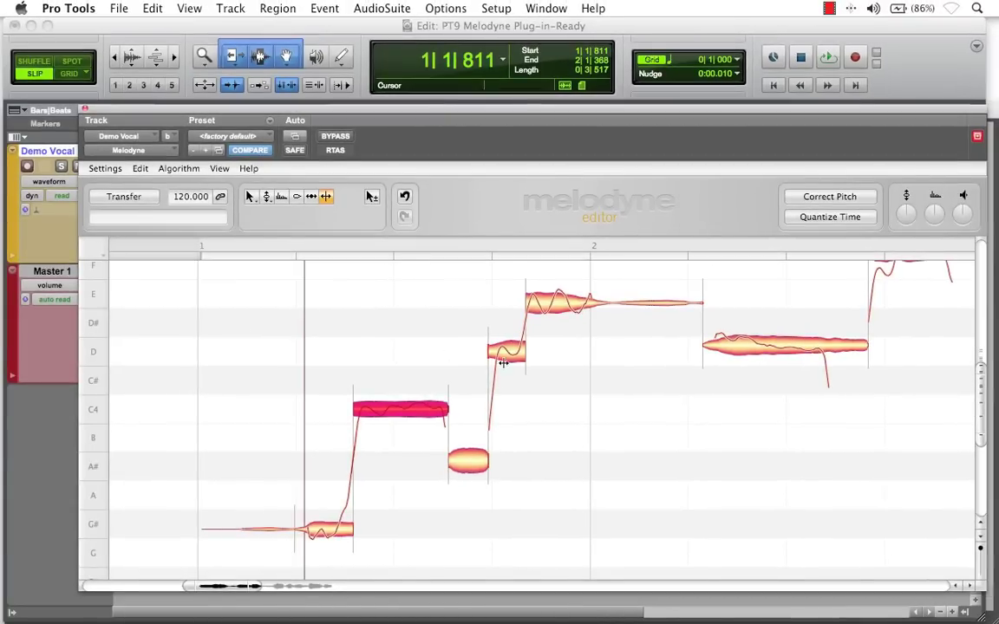
pyautogui.click(831, 58)
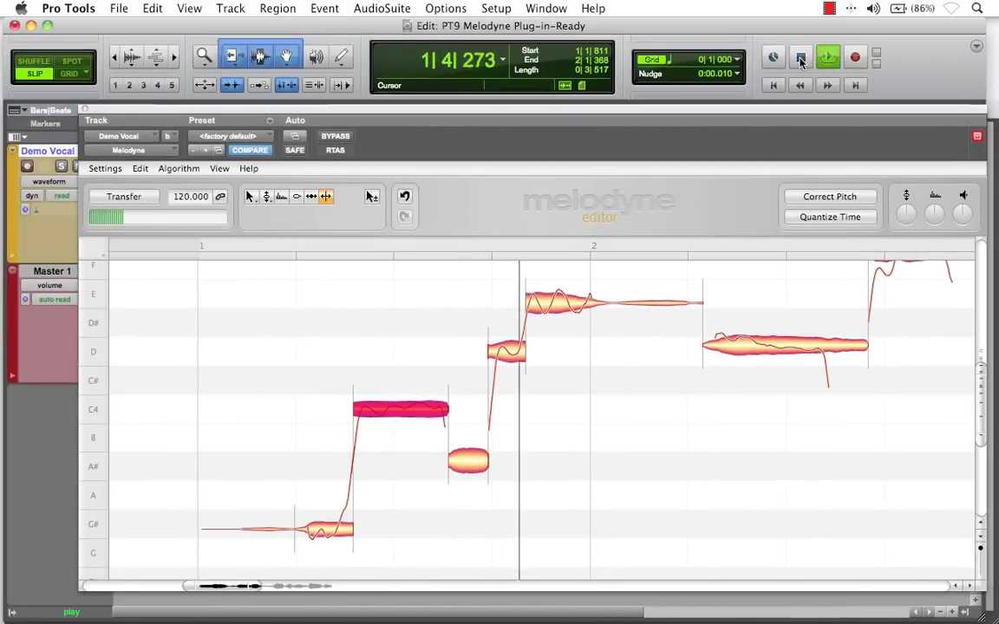
pyautogui.click(800, 59)
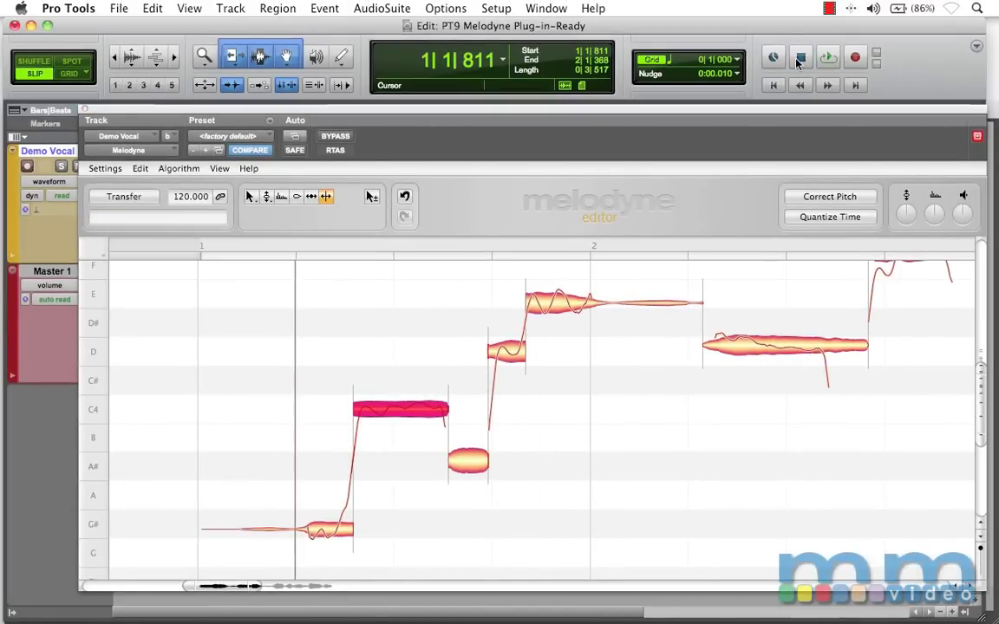
# - Select the short A#3 note split off from the C4 note and activate the Pitch tool
pyautogui.click(473, 465)
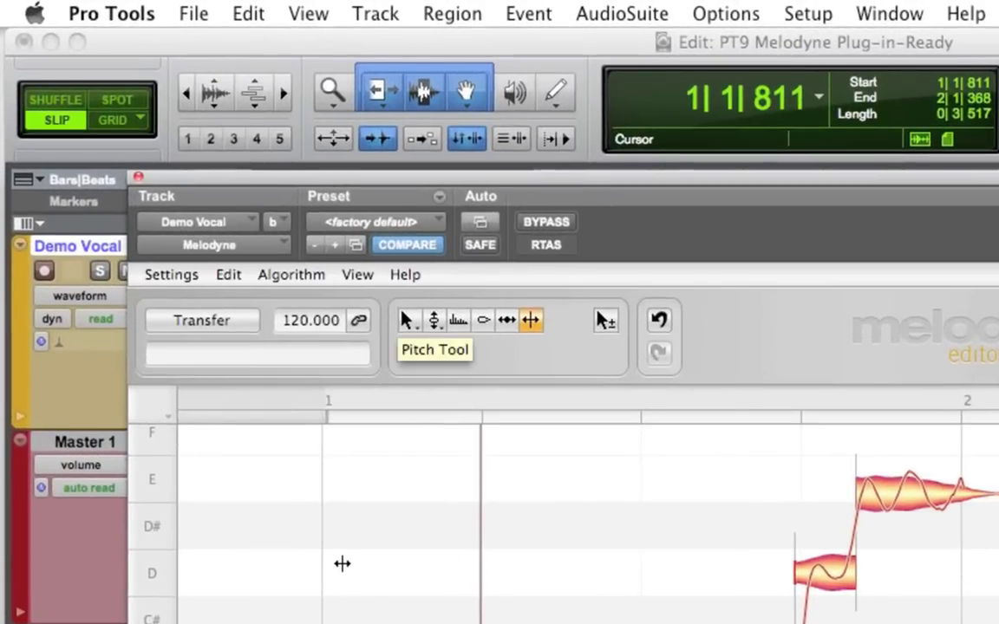
pyautogui.rightClick(349, 565)
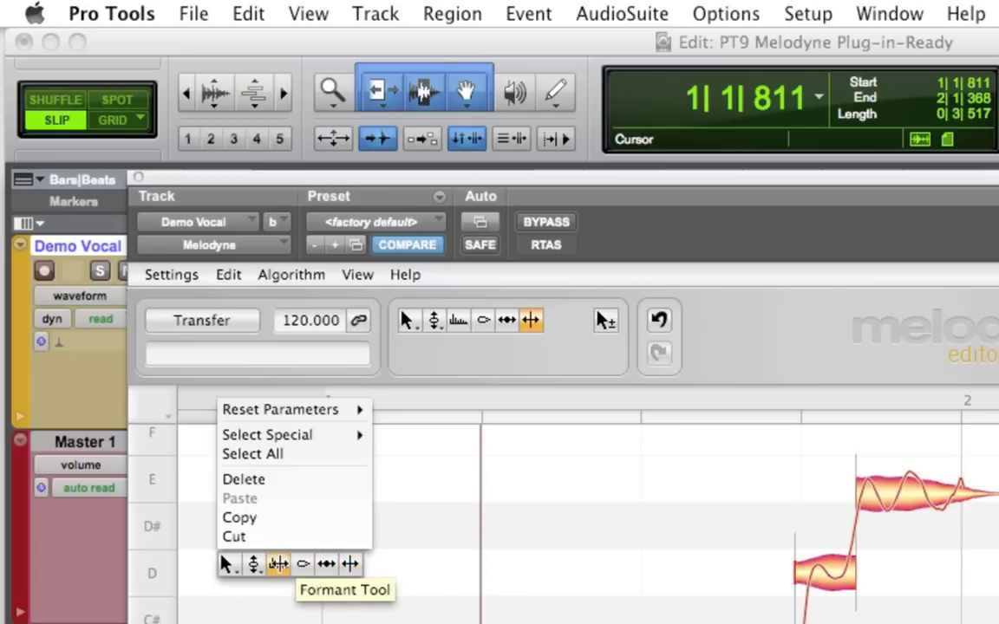
pyautogui.click(254, 565)
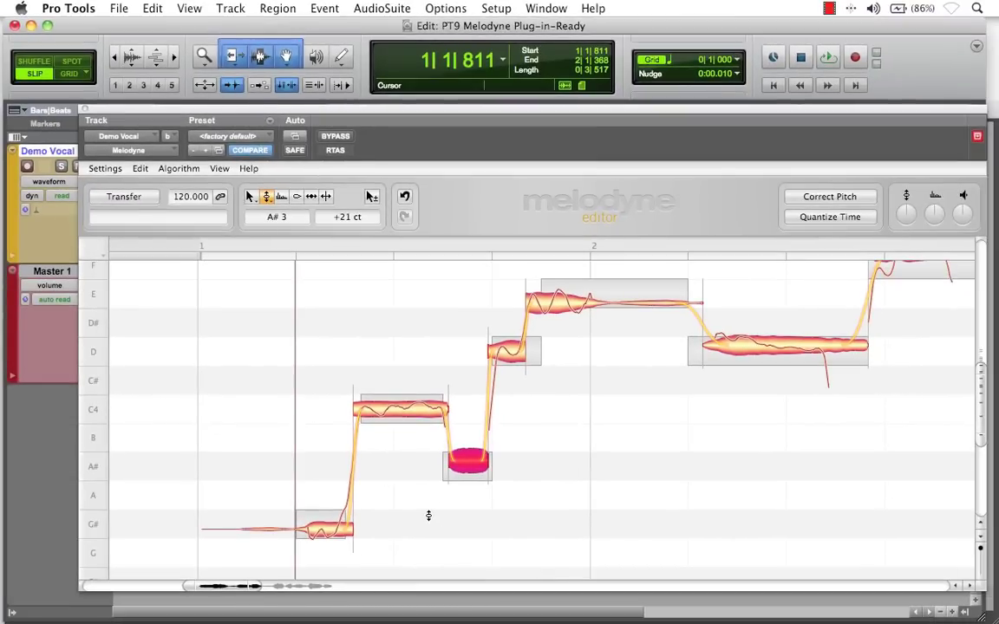
# - Check the pitch deviation in cents of the phrase's G#3, C4, D4 and E4 notes, one after another
pyautogui.click(333, 529)
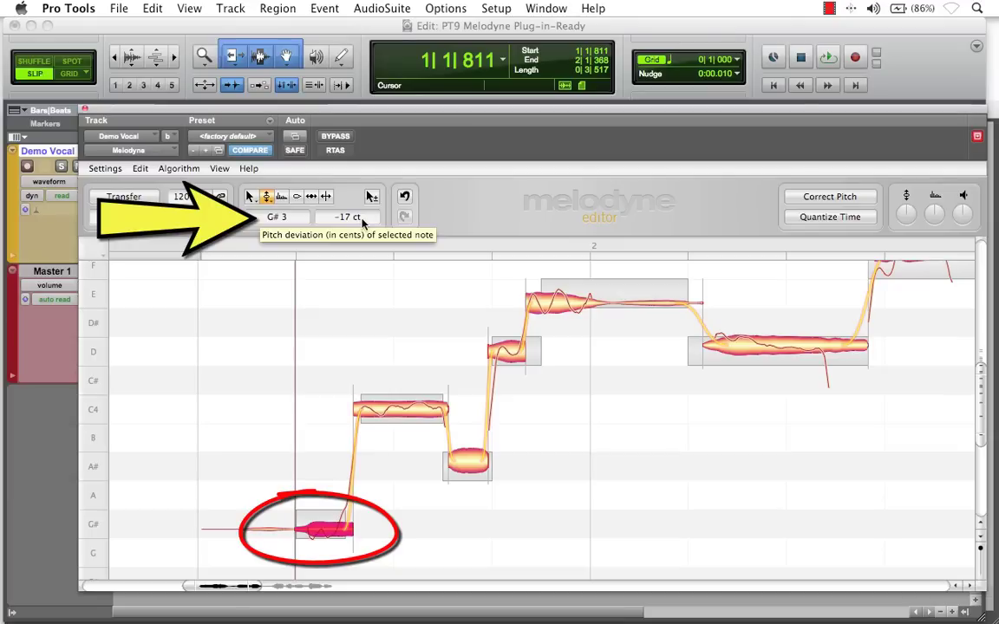
pyautogui.click(399, 406)
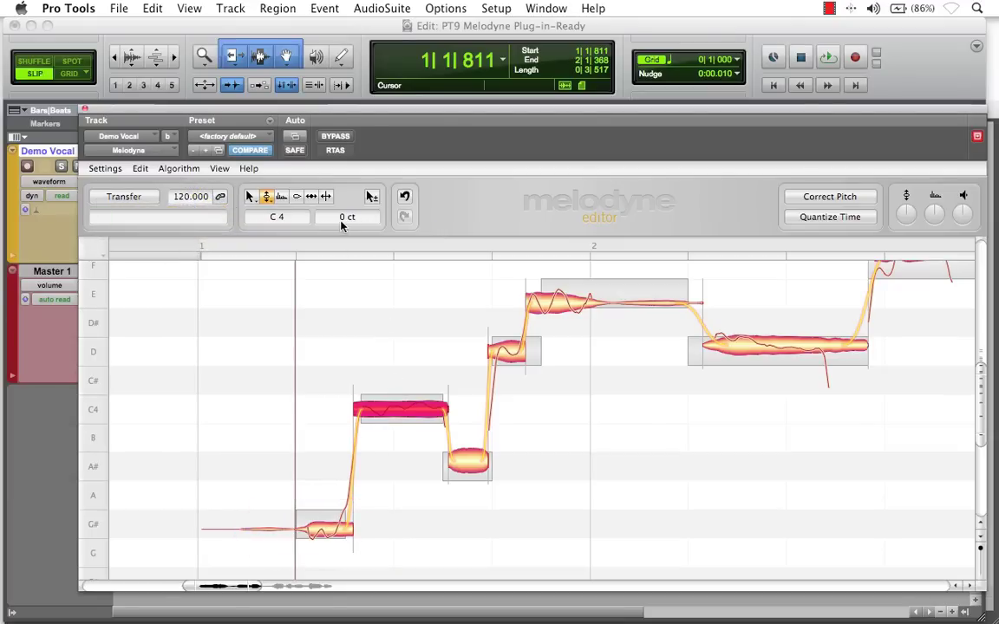
pyautogui.click(514, 356)
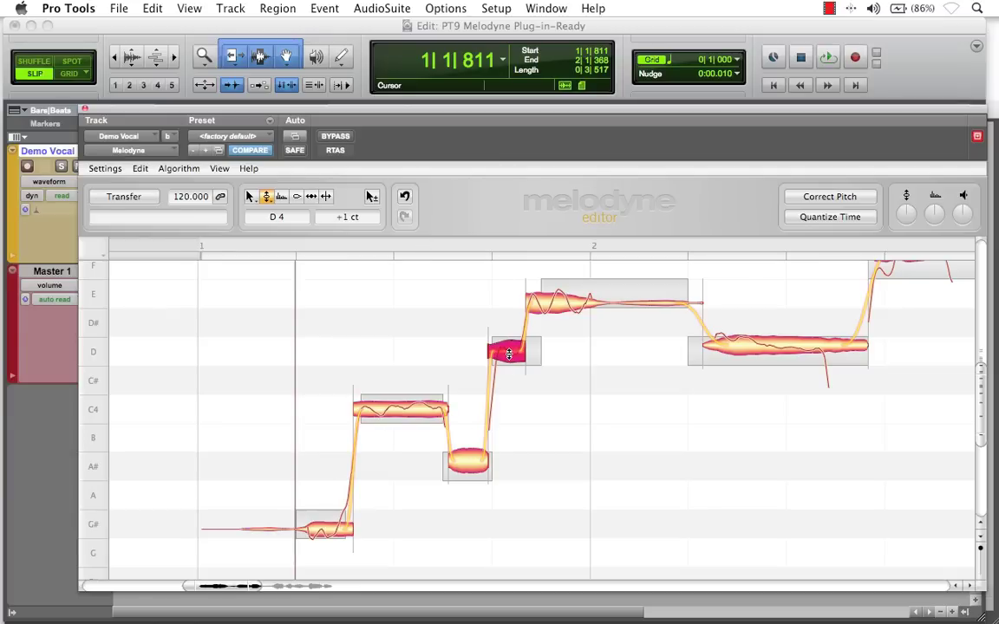
pyautogui.click(530, 300)
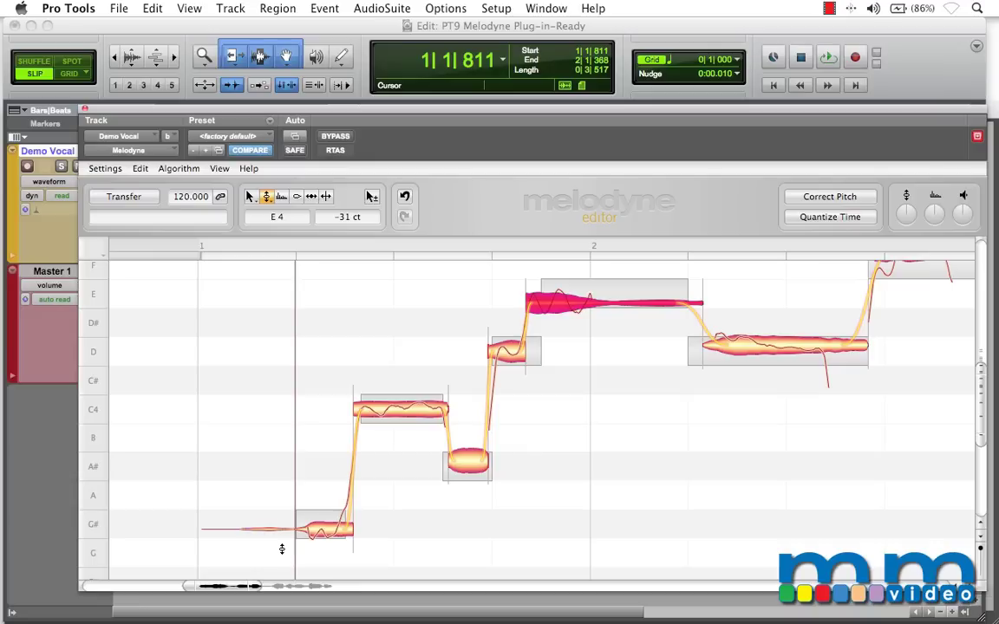
# - Select all notes of the first phrase, including the lead-in, and snap them to their nearest semitones
pyautogui.moveTo(283, 545); pyautogui.dragTo(579, 289)
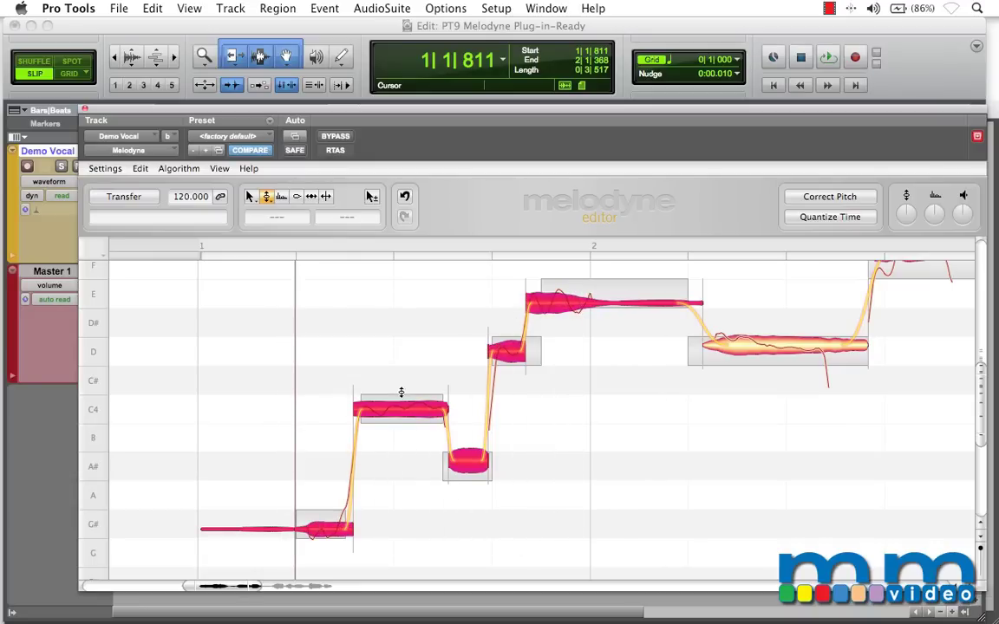
pyautogui.doubleClick(395, 409)
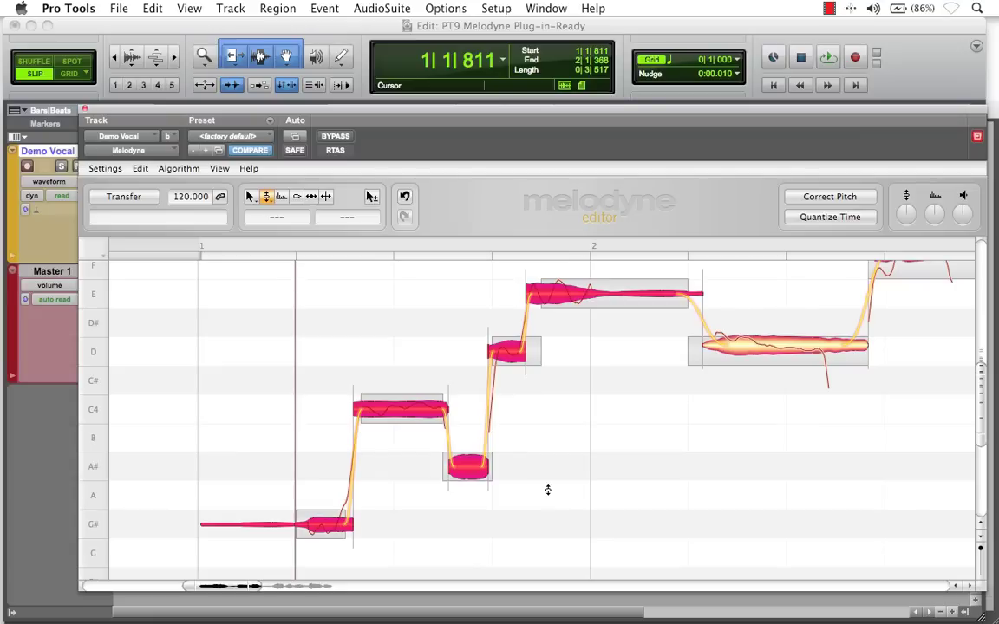
# - Compare the phrase without and with the pitch snap by undoing it and playing, and redoing it and playing again
pyautogui.click(405, 197)
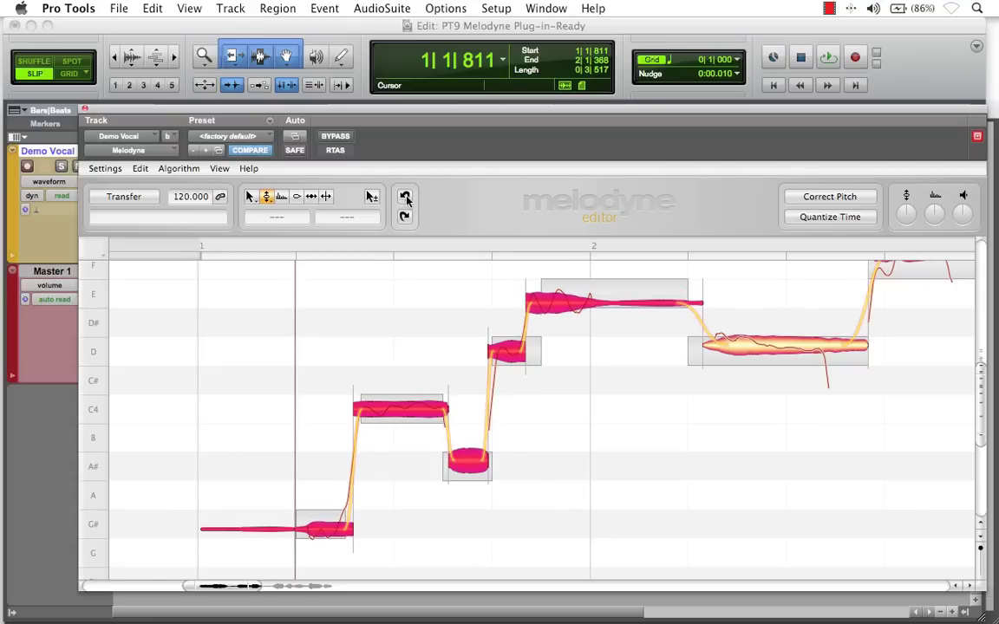
pyautogui.press('space')
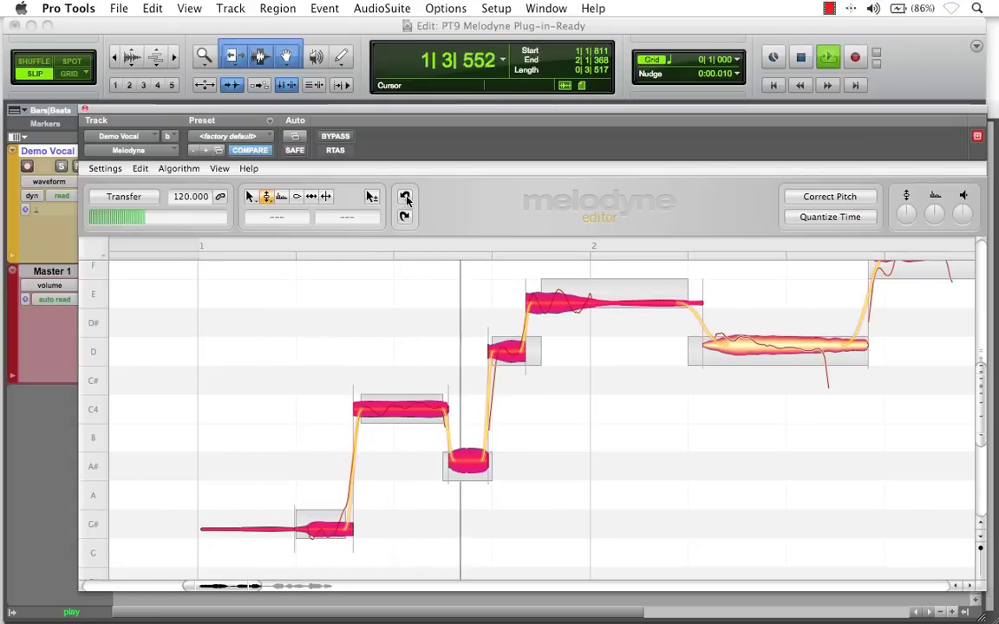
pyautogui.press('space')
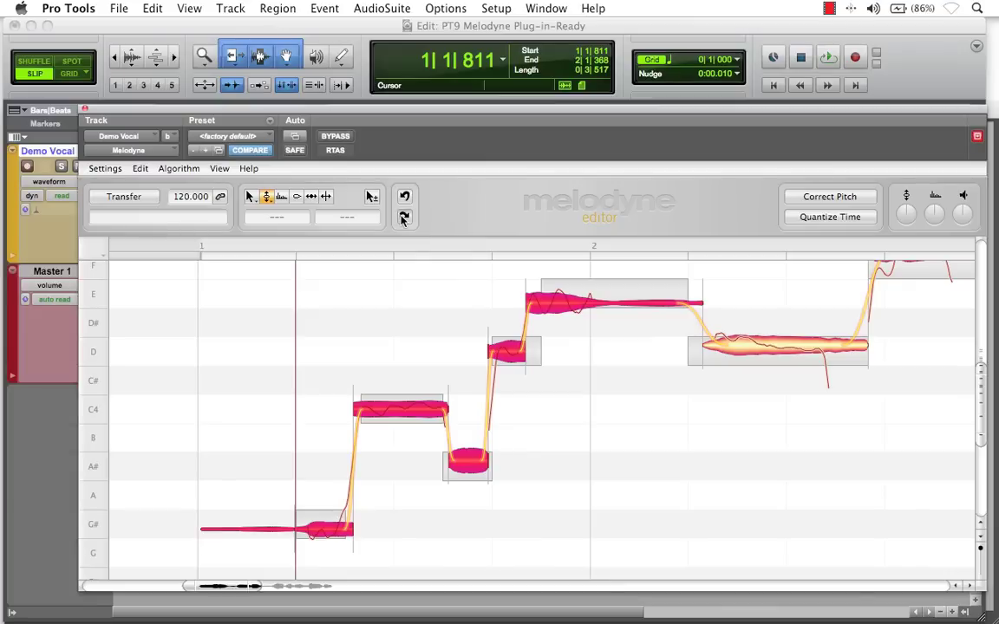
pyautogui.click(403, 217)
pyautogui.press('space')
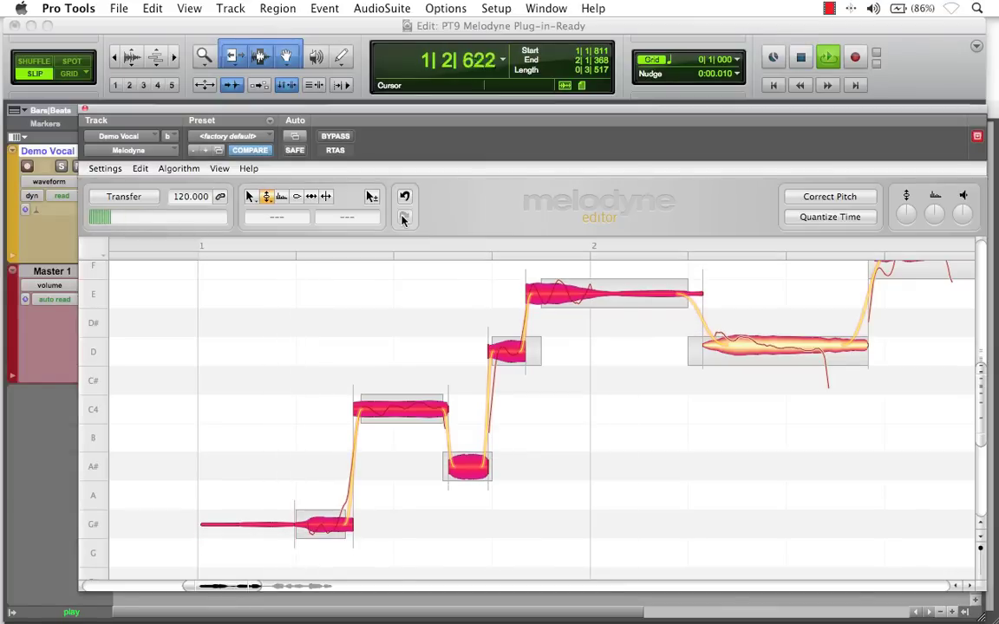
pyautogui.press('space')
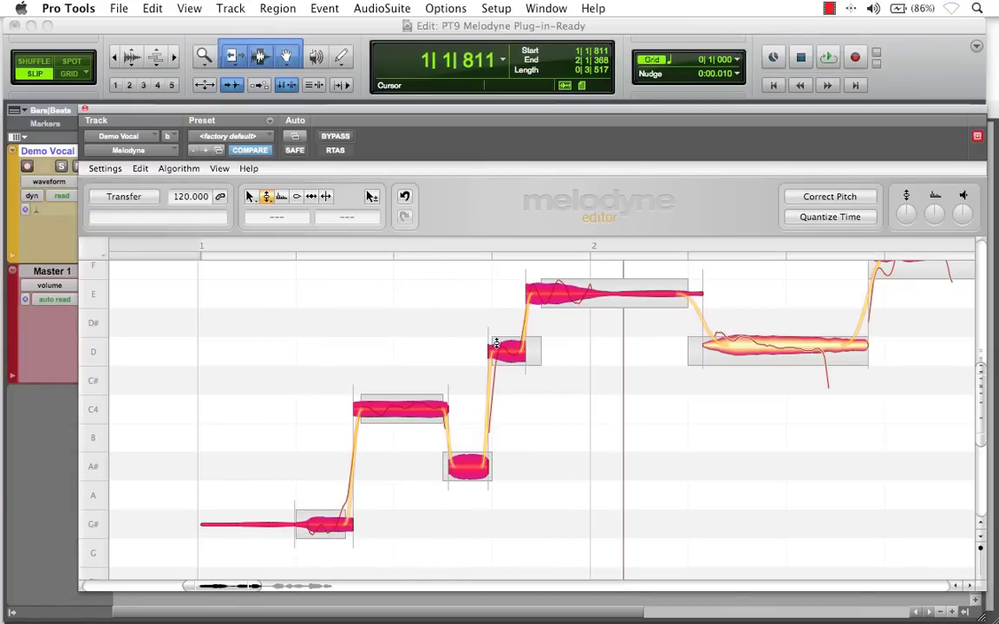
# - Check the E4 note's pitch deviation and undo the semitone snap of the phrase
pyautogui.click(557, 351)
pyautogui.click(546, 297)
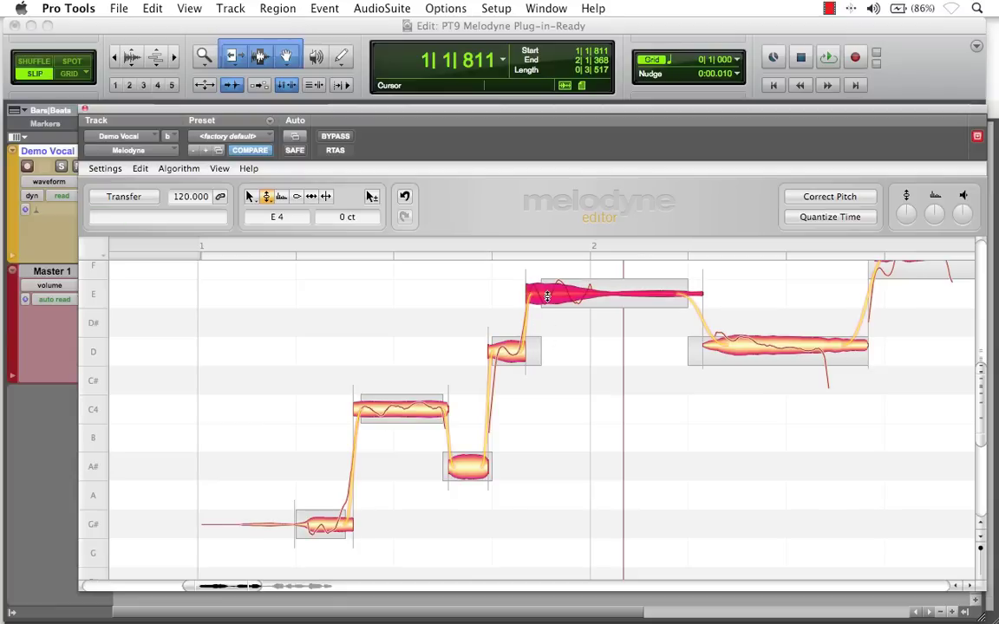
pyautogui.click(404, 198)
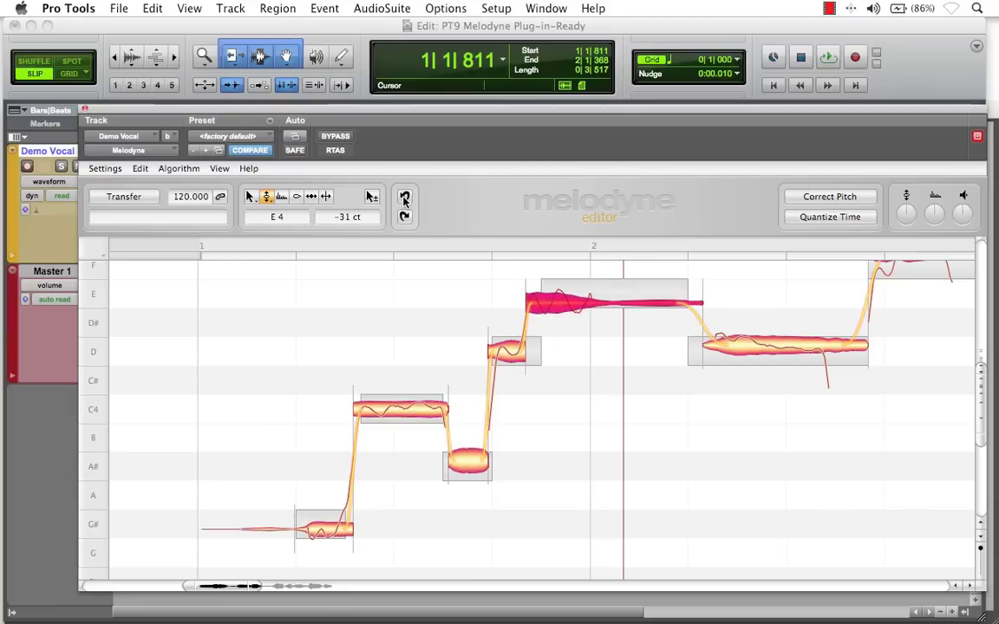
# - Select the phrase's five notes from G#3 to E4, snap them to their nearest semitones, and play the result
pyautogui.moveTo(306, 556); pyautogui.dragTo(597, 281)
pyautogui.doubleClick(559, 302)
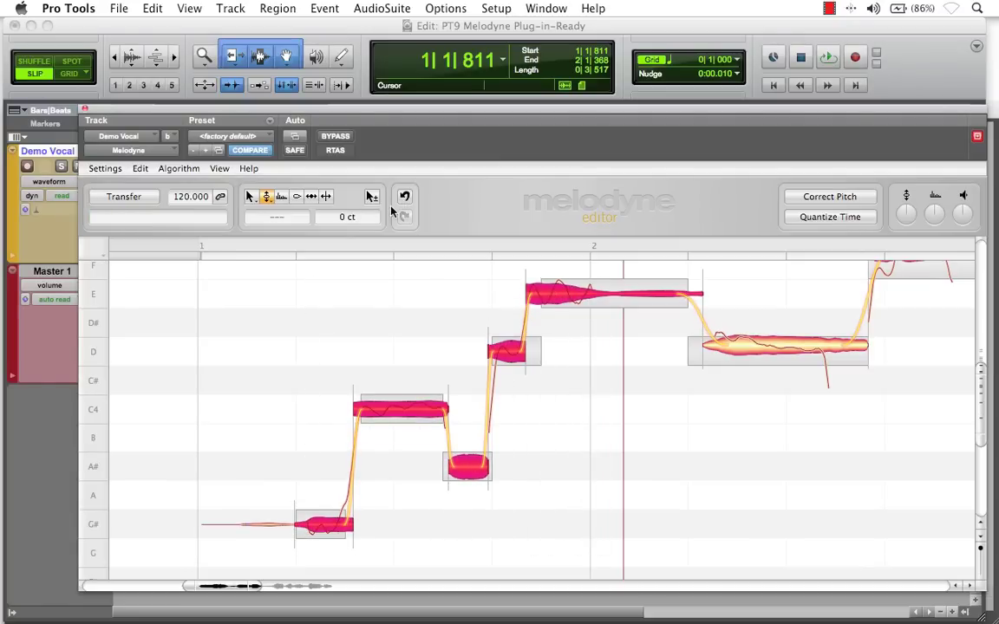
pyautogui.press('space')
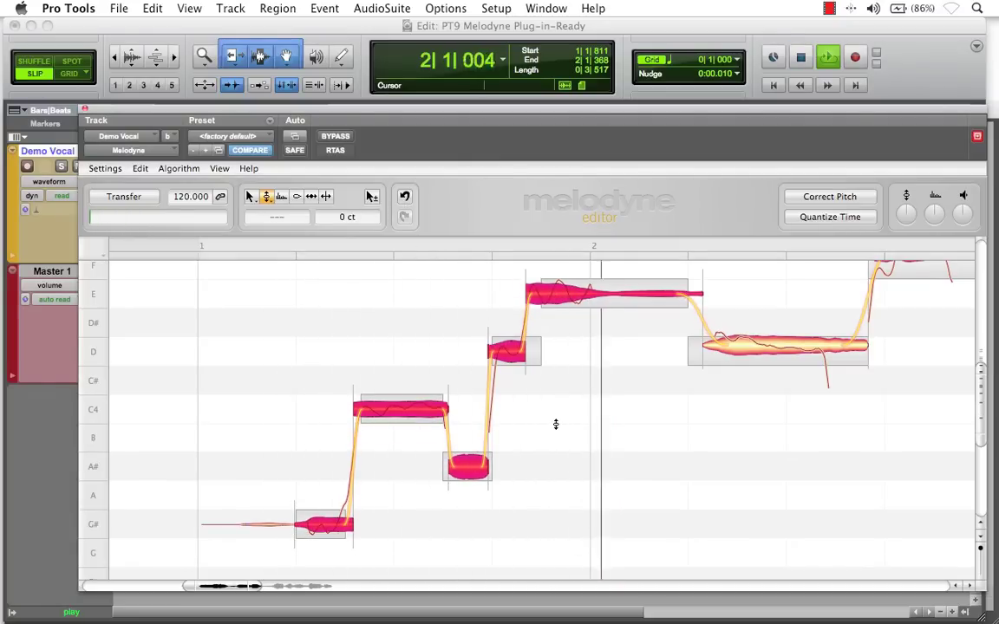
# - Stop playback and switch to the Note Separation tool at the second phrase, from bar 2 into bar 3
pyautogui.press('space')
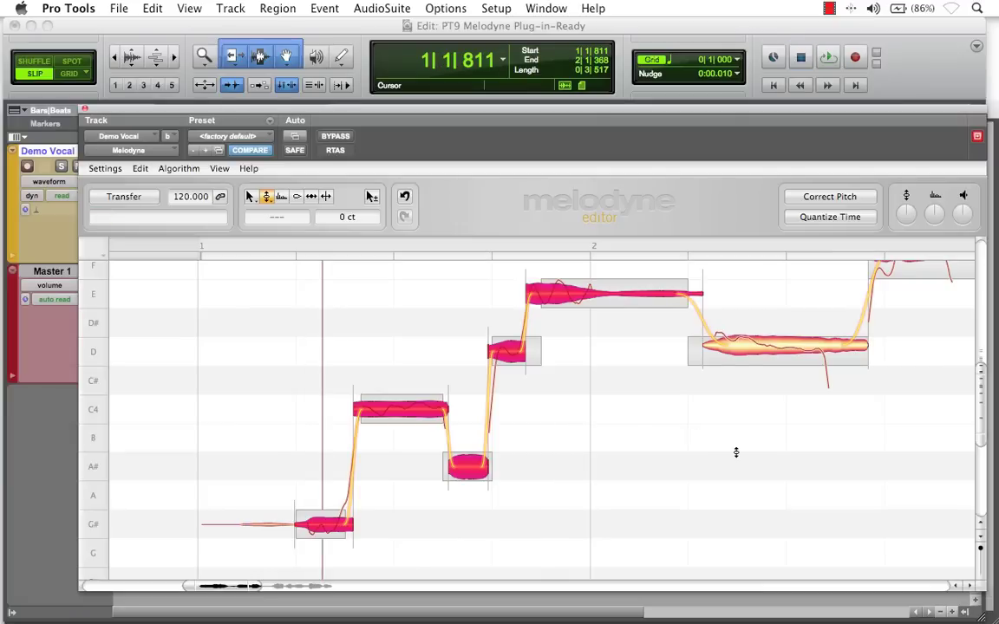
pyautogui.moveTo(742, 451); pyautogui.dragTo(361, 545)
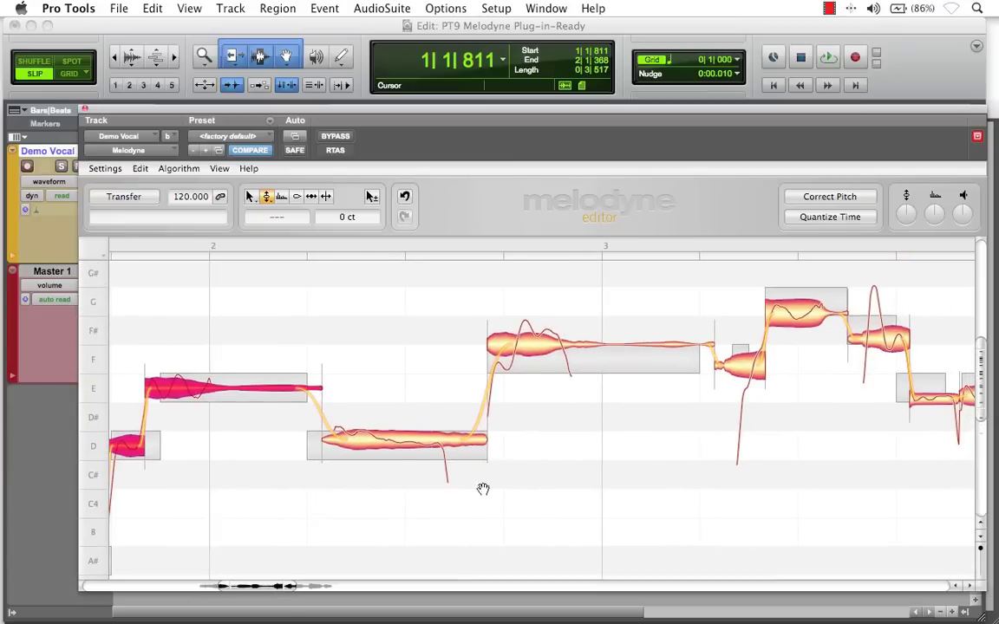
pyautogui.moveTo(586, 431); pyautogui.dragTo(586, 435)
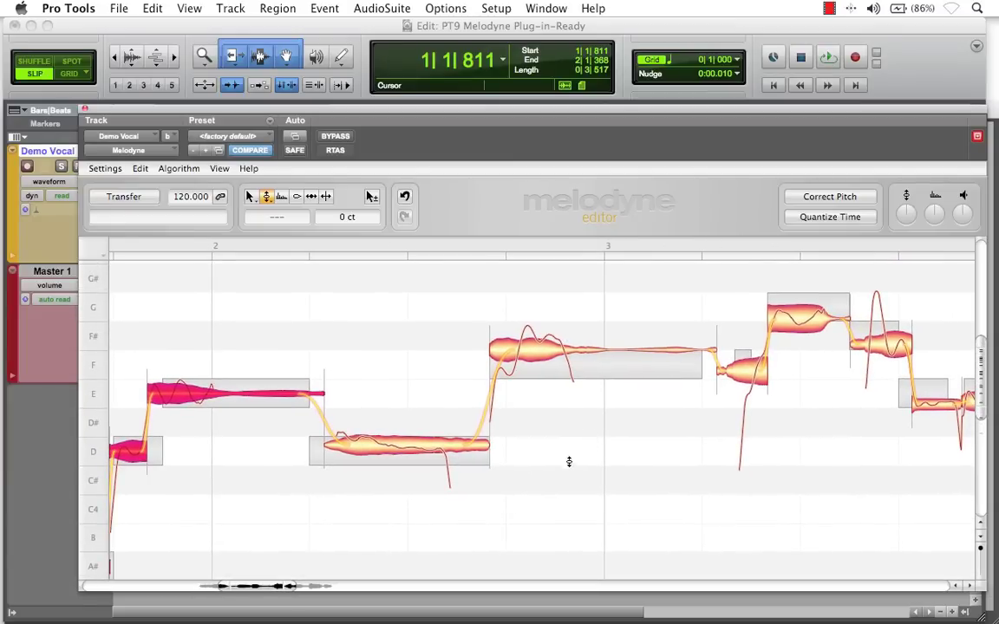
pyautogui.rightClick(565, 464)
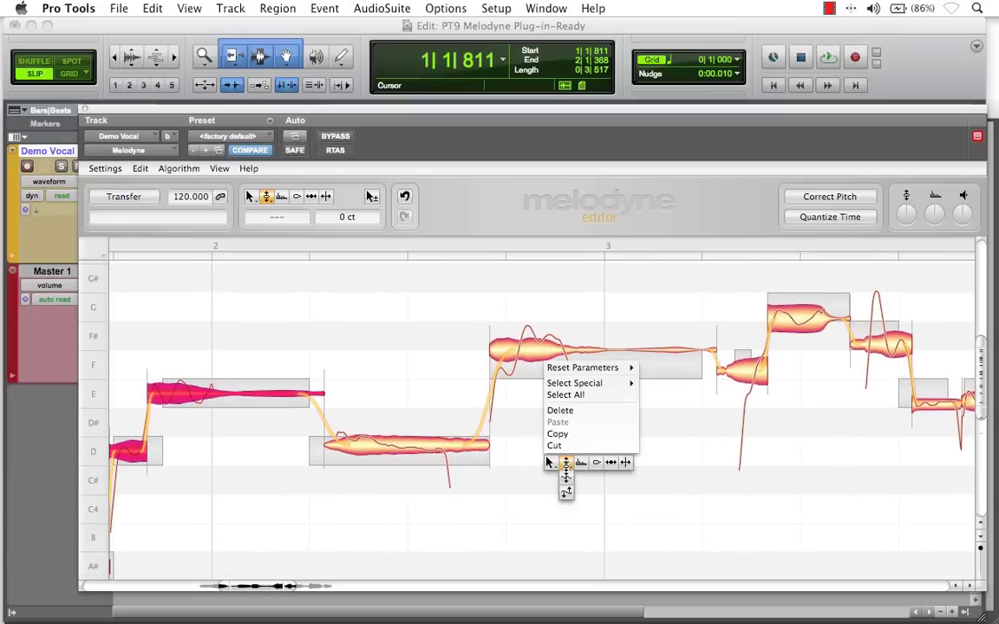
pyautogui.click(626, 464)
# - Select the second phrase from 2|2|004 to 3|1|399 on the Demo Vocal track in the edit window and play it
pyautogui.moveTo(514, 105); pyautogui.dragTo(463, 257)
pyautogui.moveTo(358, 198); pyautogui.dragTo(525, 213)
pyautogui.moveTo(511, 264); pyautogui.dragTo(559, 110)
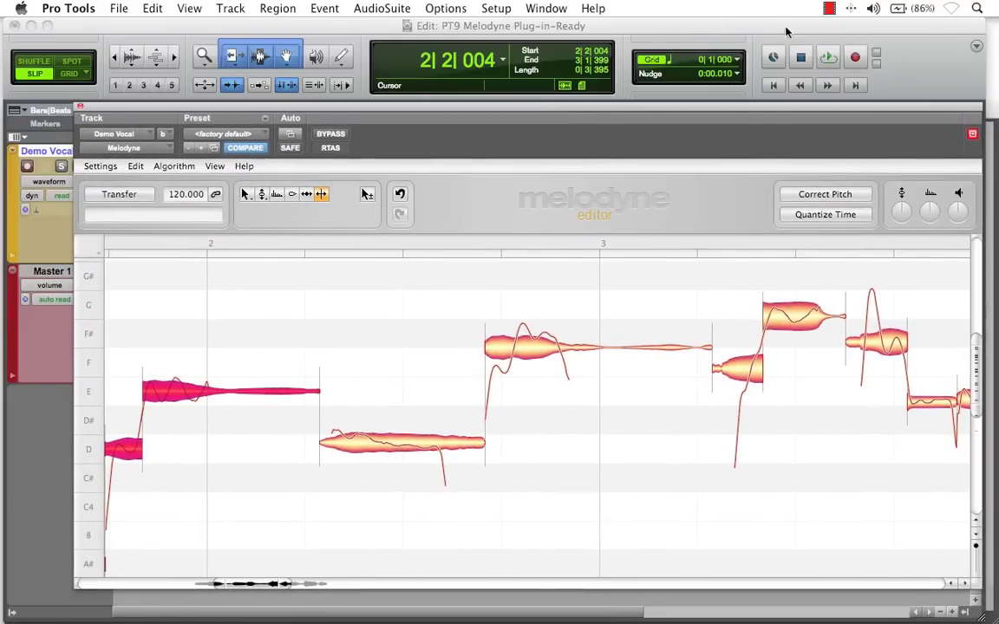
pyautogui.click(832, 58)
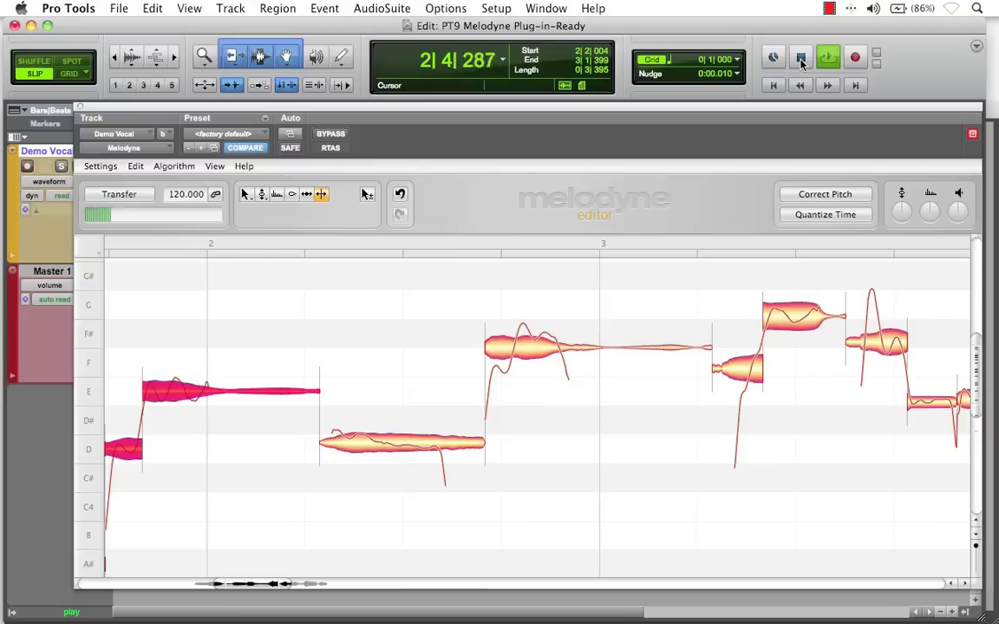
pyautogui.click(801, 59)
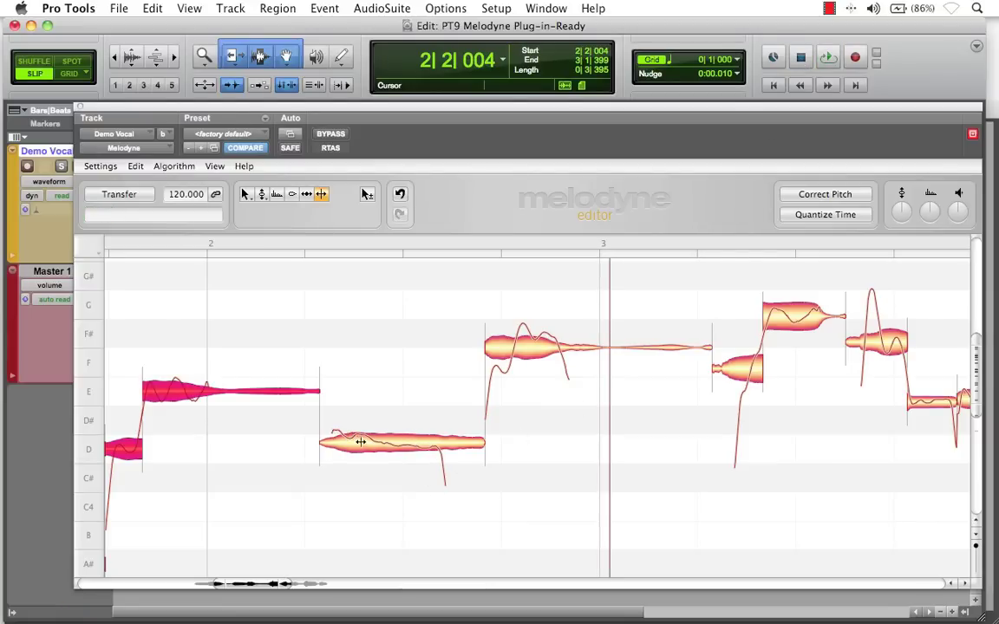
# - Split the D4 note near its end, and divide the following long note between F and F# into three notes
pyautogui.doubleClick(444, 445)
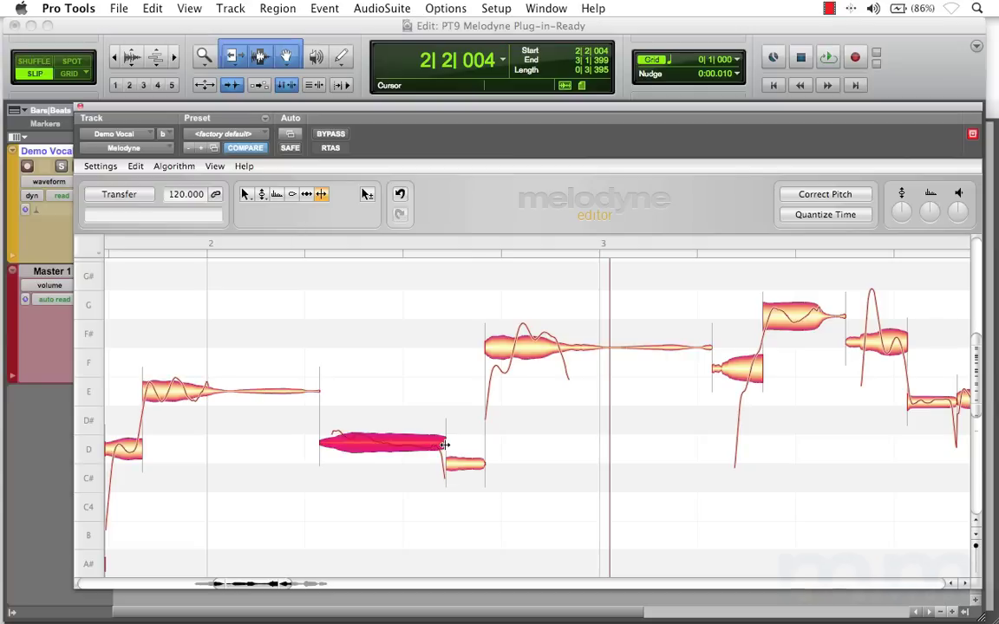
pyautogui.doubleClick(512, 351)
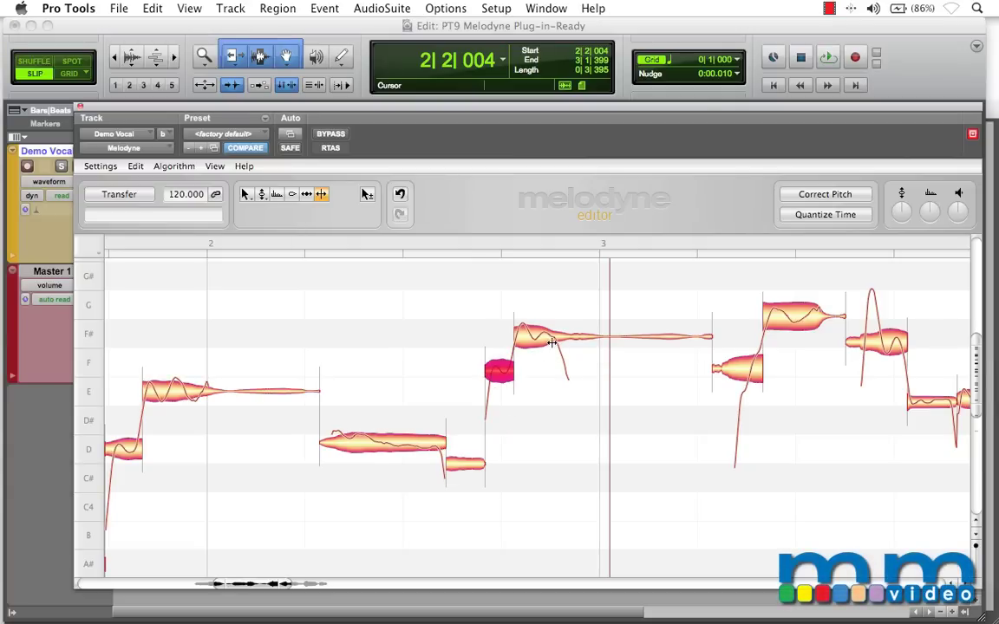
pyautogui.doubleClick(555, 338)
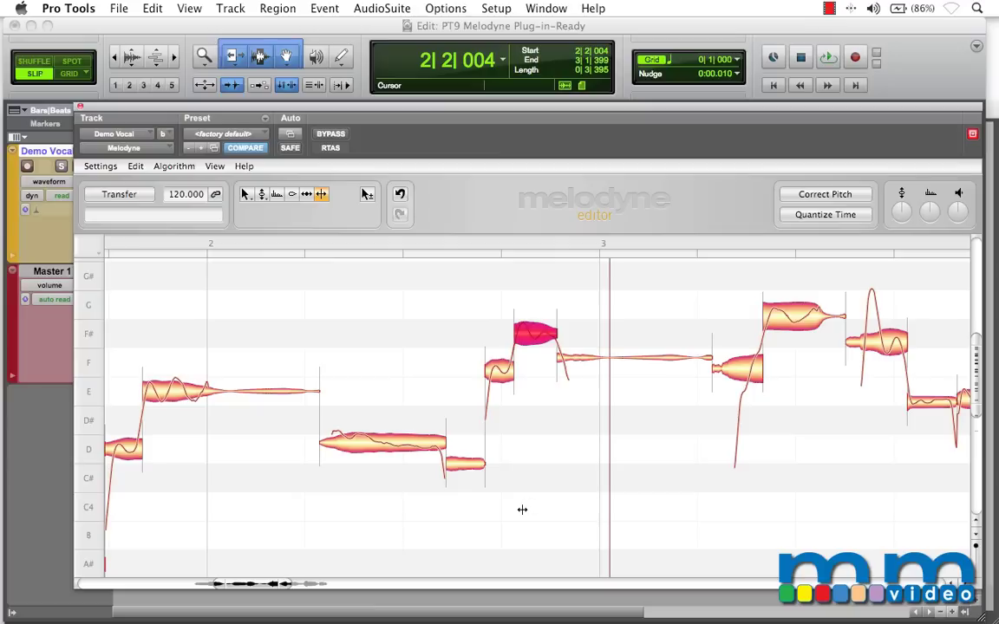
# - Check the longer D4 note's pitch deviation with the Pitch tool and examine its pitch curve up close
pyautogui.moveTo(487, 449); pyautogui.dragTo(540, 475)
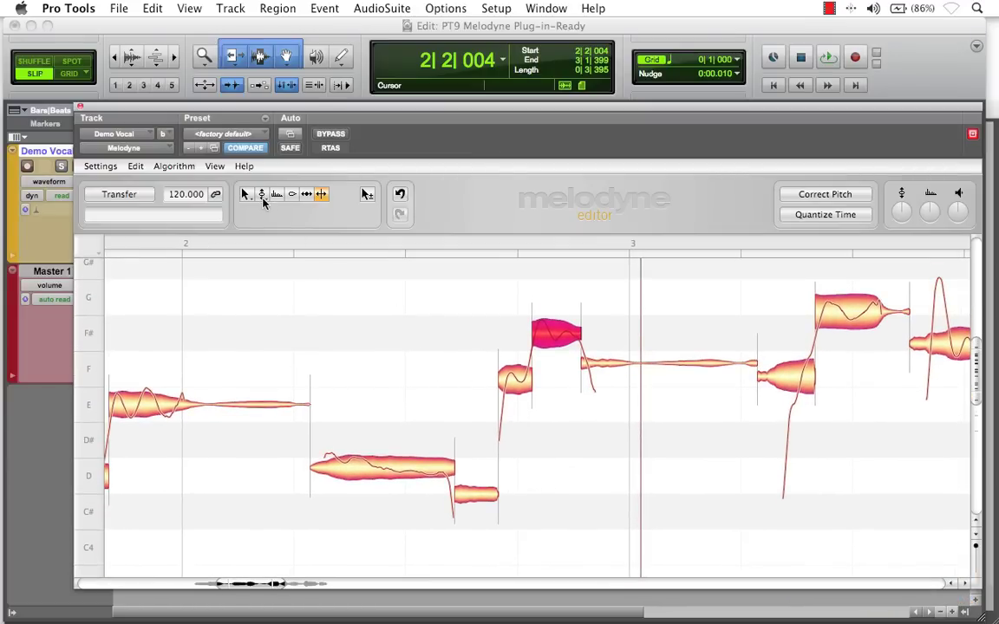
pyautogui.click(263, 195)
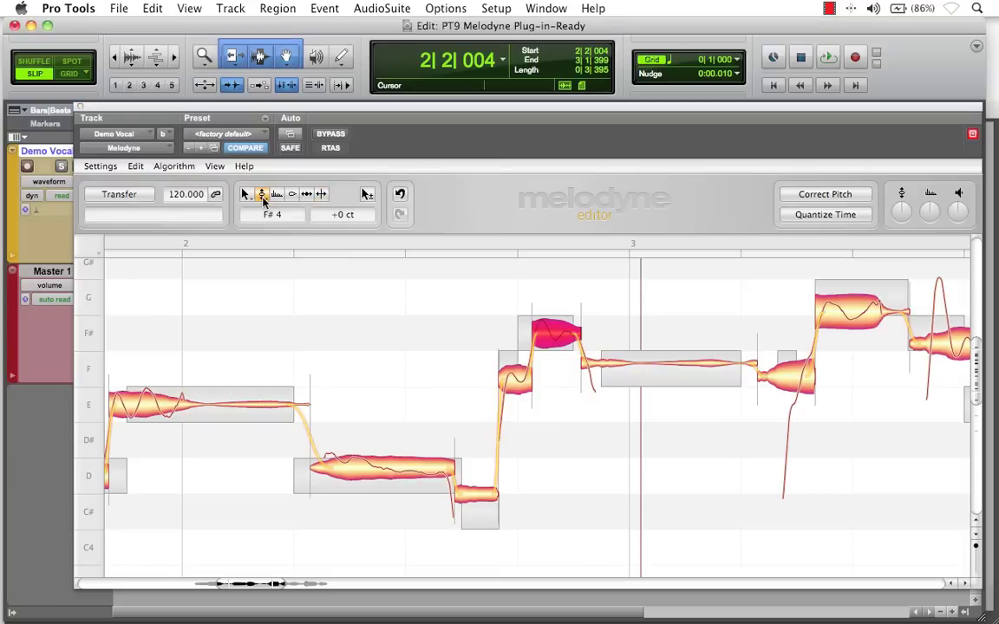
pyautogui.click(362, 468)
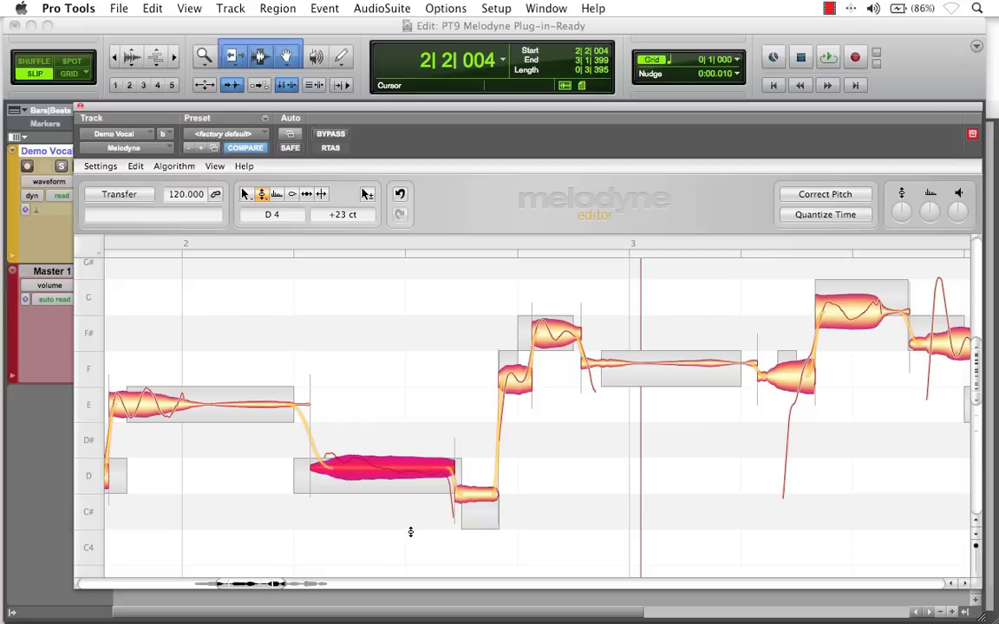
pyautogui.moveTo(390, 424); pyautogui.dragTo(458, 531)
pyautogui.moveTo(482, 466); pyautogui.dragTo(531, 343)
pyautogui.moveTo(513, 406); pyautogui.dragTo(559, 441)
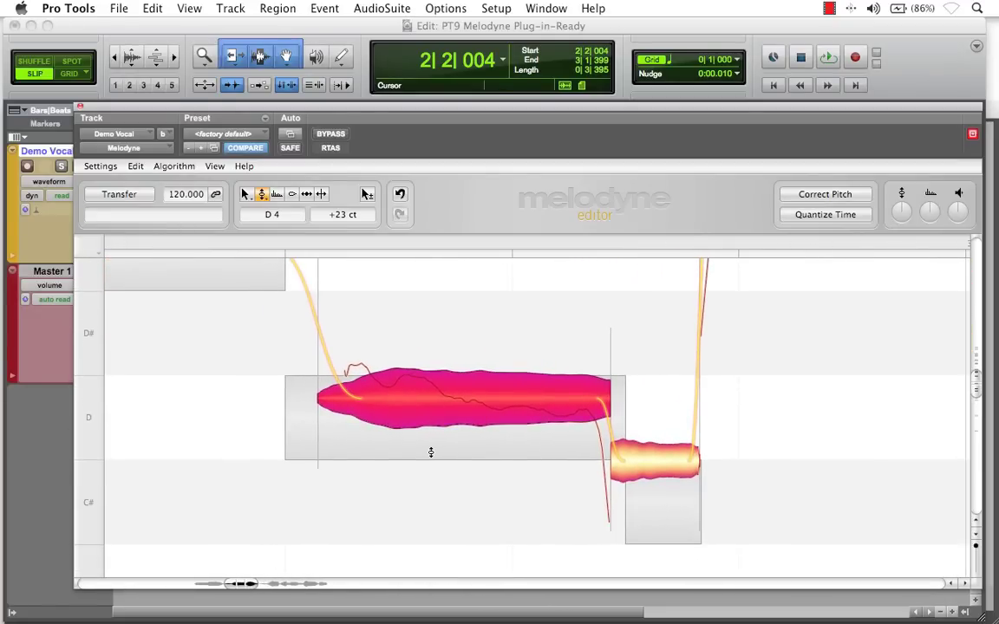
pyautogui.click(253, 417)
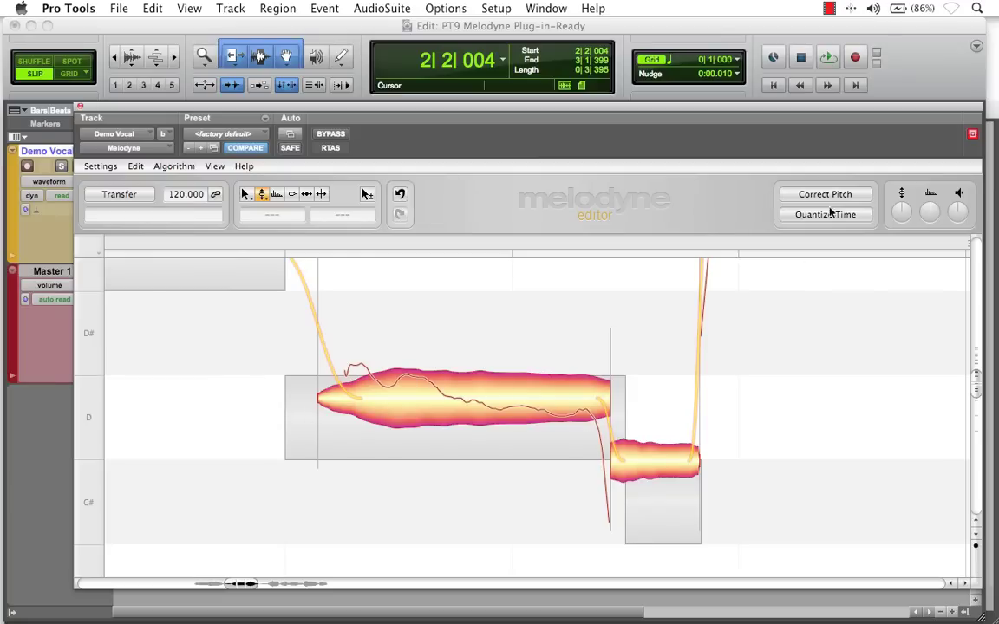
# - Play the start of the phrase three times to hear how the D4 note's pitch drifts
pyautogui.click(827, 57)
pyautogui.click(803, 62)
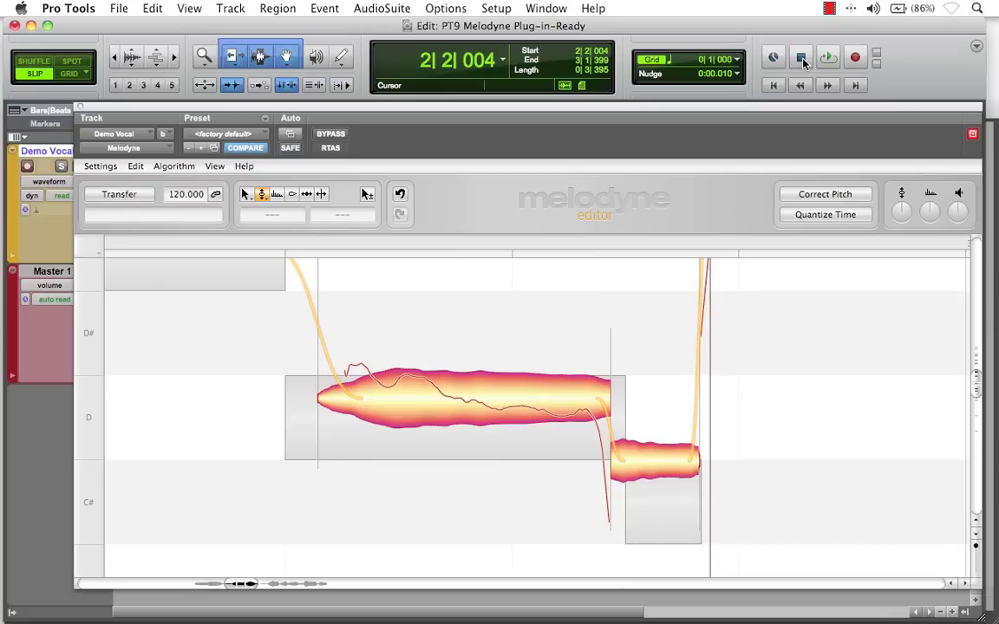
pyautogui.click(830, 61)
pyautogui.click(803, 59)
pyautogui.click(827, 58)
pyautogui.click(801, 59)
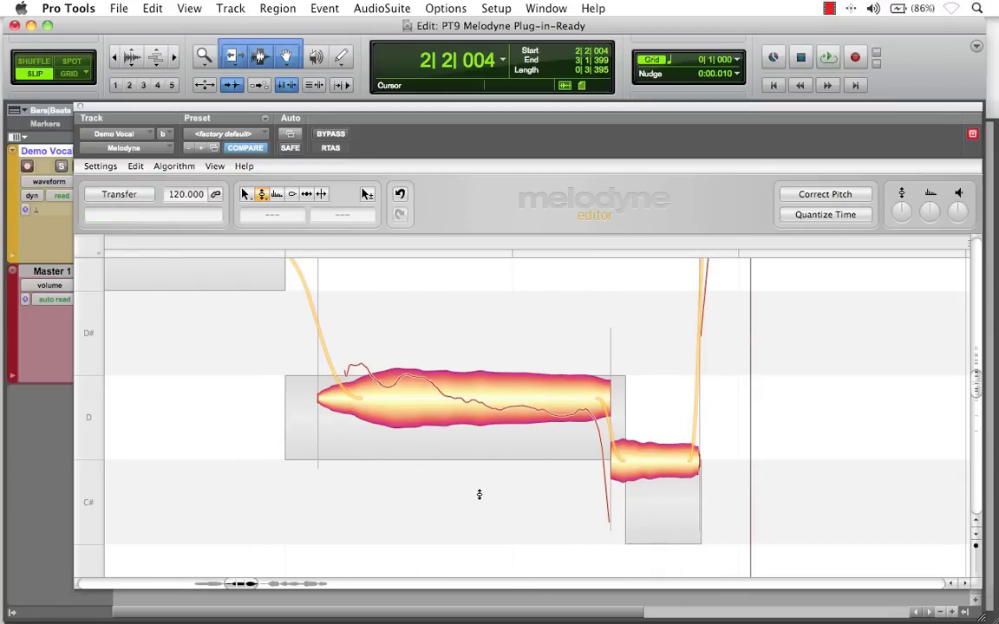
# - Try reducing the longer D4 note's pitch drift to -79.0 %, play the result, and undo the drift change
pyautogui.rightClick(463, 345)
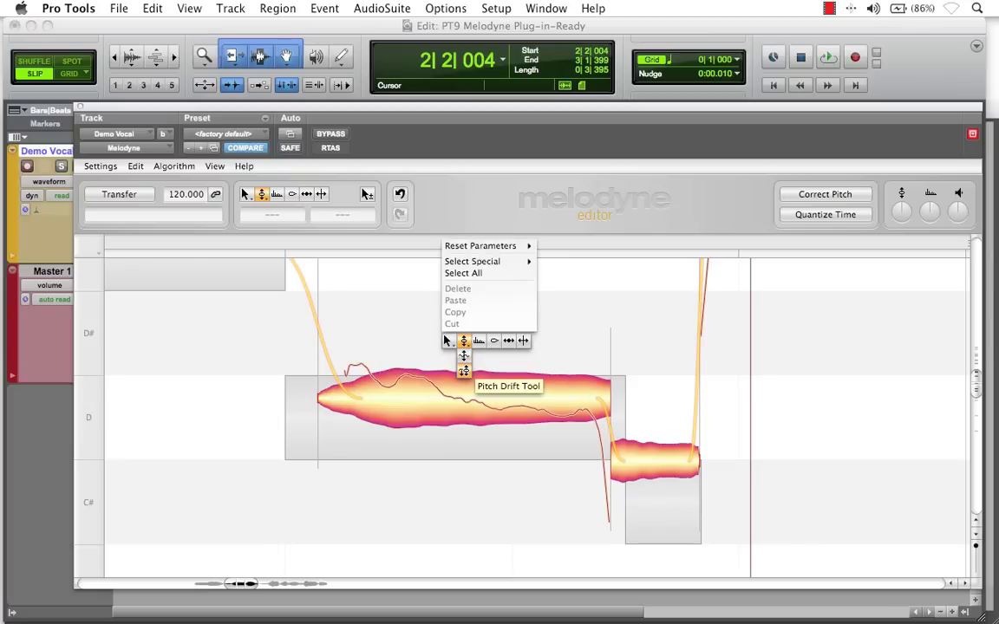
pyautogui.click(464, 371)
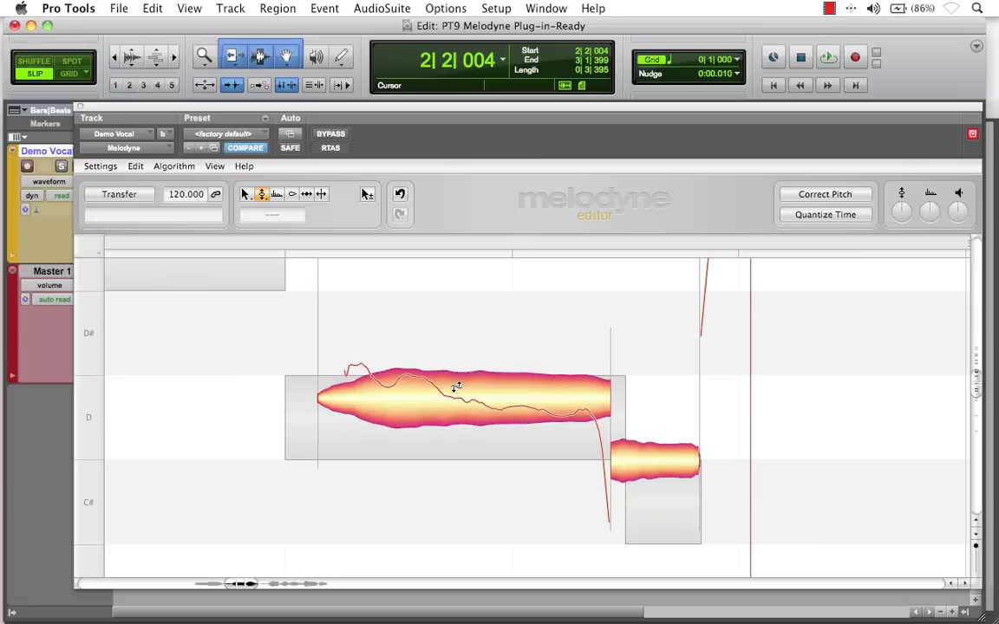
pyautogui.moveTo(449, 387); pyautogui.dragTo(478, 509)
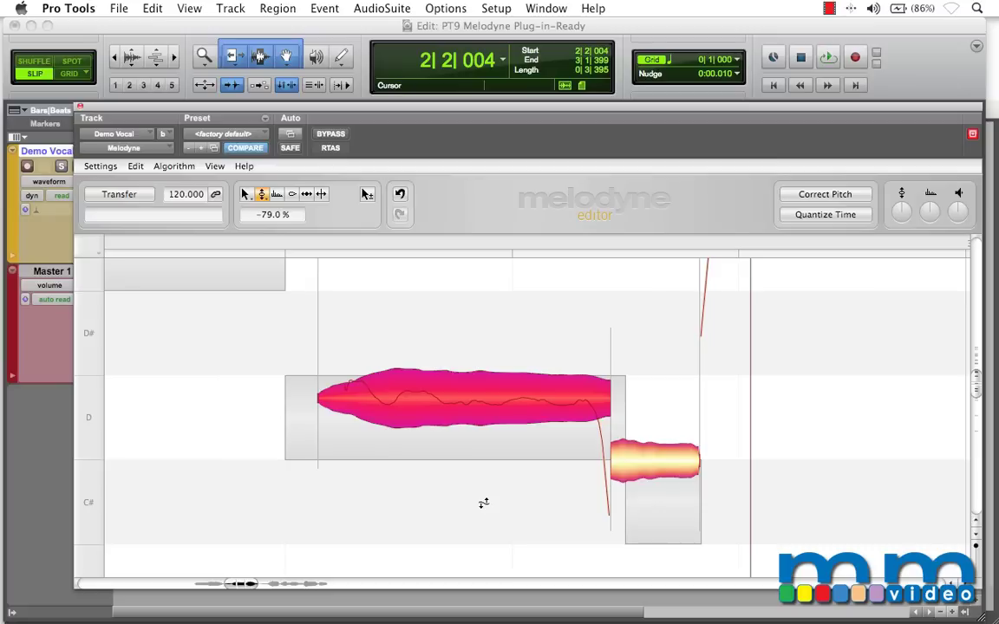
pyautogui.press('space')
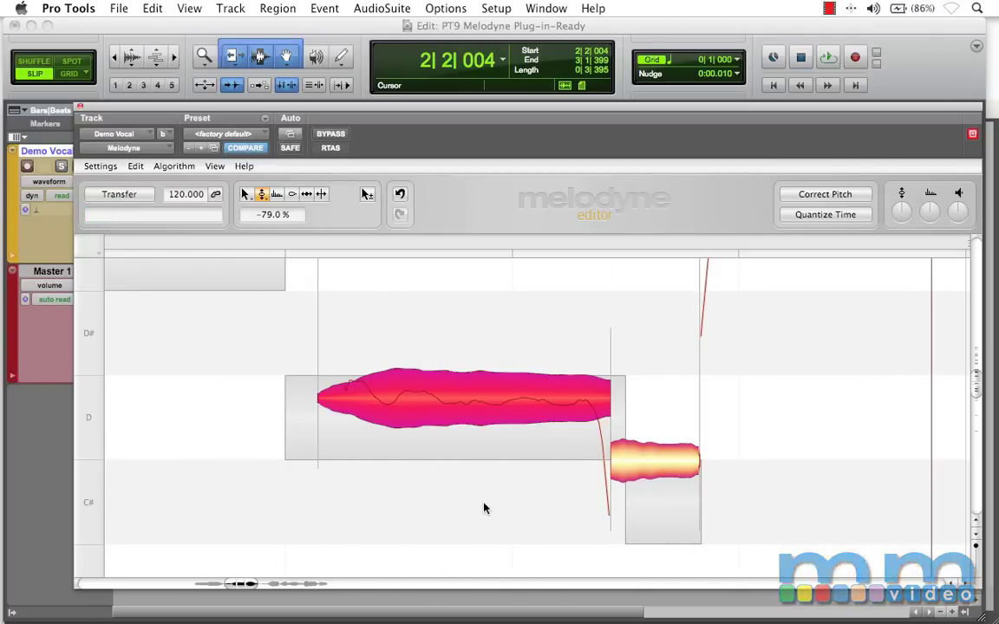
pyautogui.click(401, 196)
pyautogui.click(486, 281)
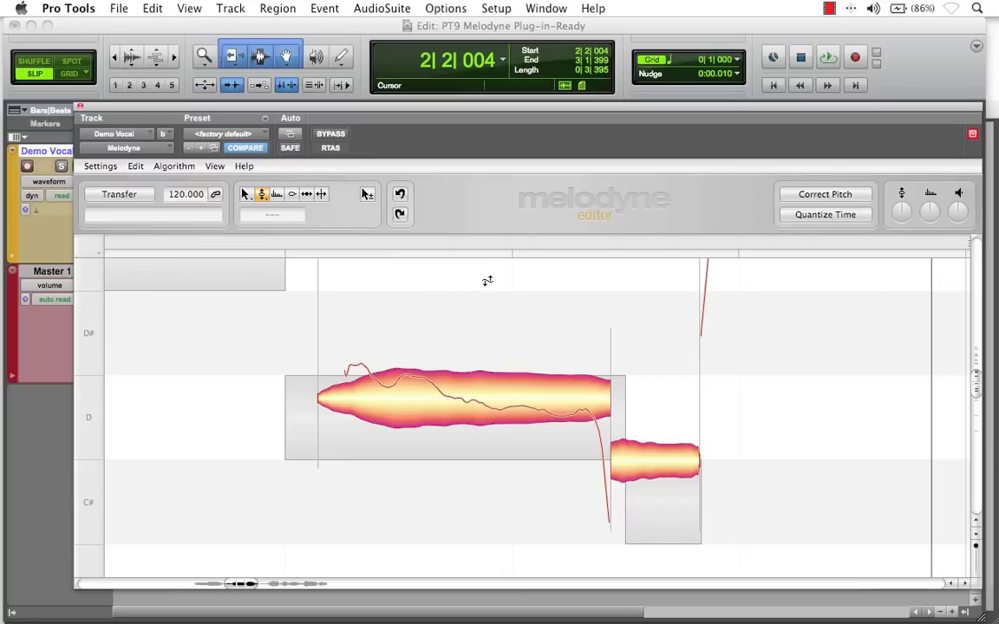
# - Split the longer D4 note about midway with the Note Separation tool
pyautogui.rightClick(495, 337)
pyautogui.click(541, 338)
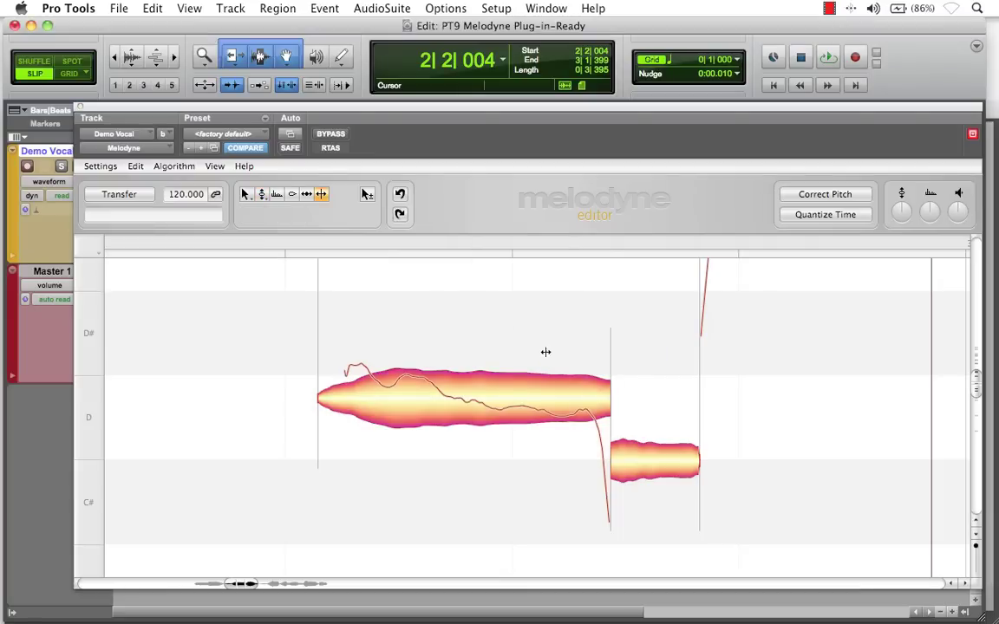
pyautogui.click(469, 401)
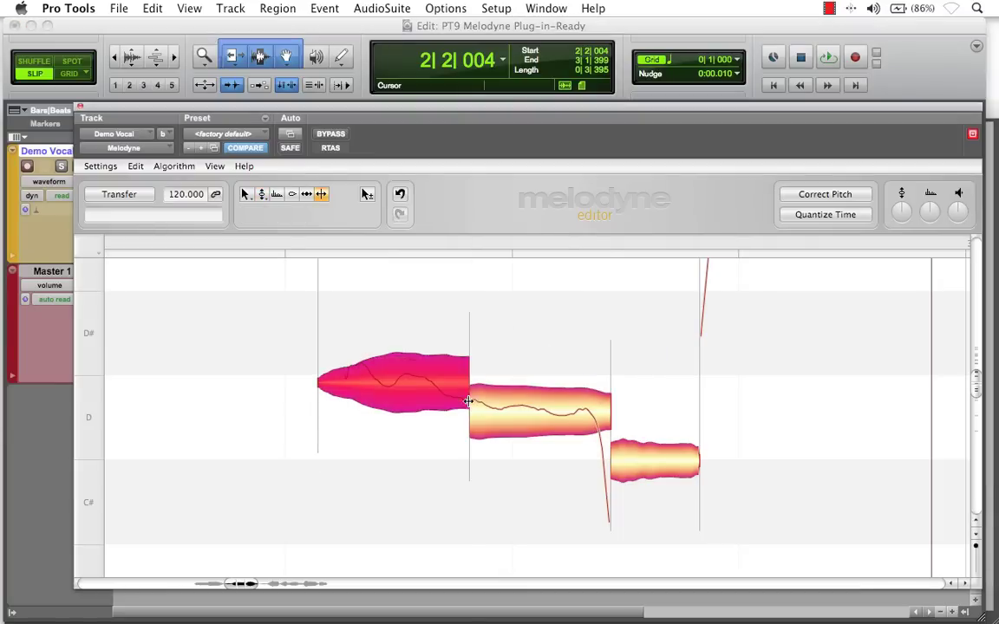
# - Check the pitch deviation of both D4 halves with the Pitch tool and play the start of the phrase
pyautogui.click(545, 331)
pyautogui.rightClick(546, 330)
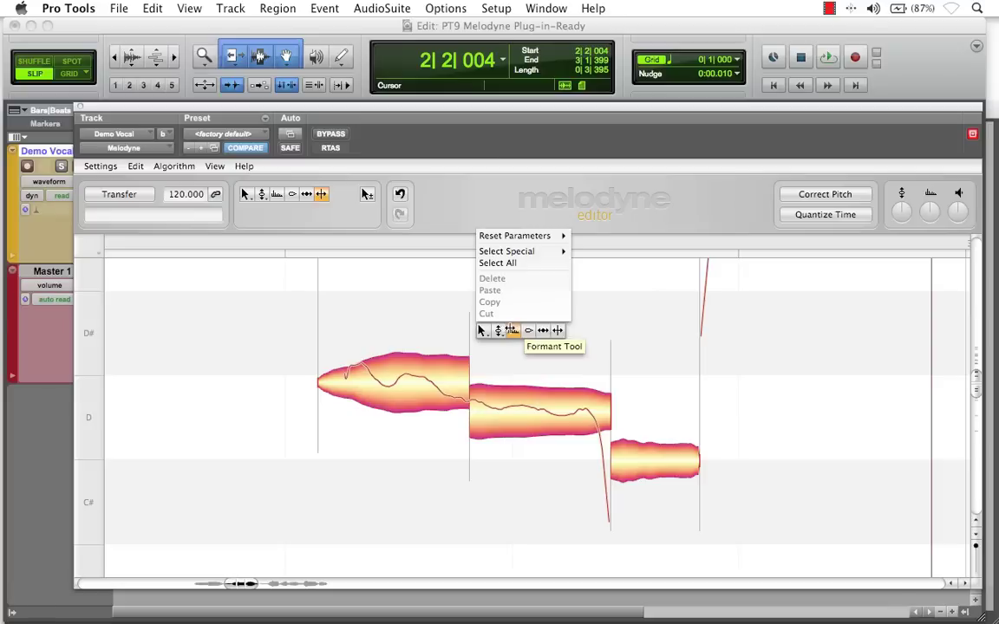
pyautogui.click(500, 330)
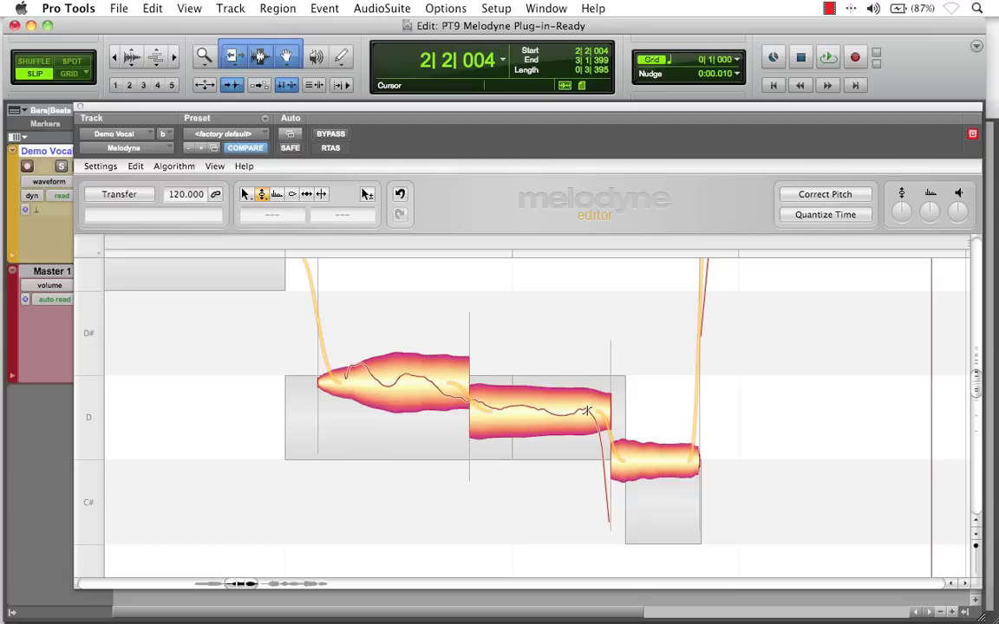
pyautogui.click(554, 412)
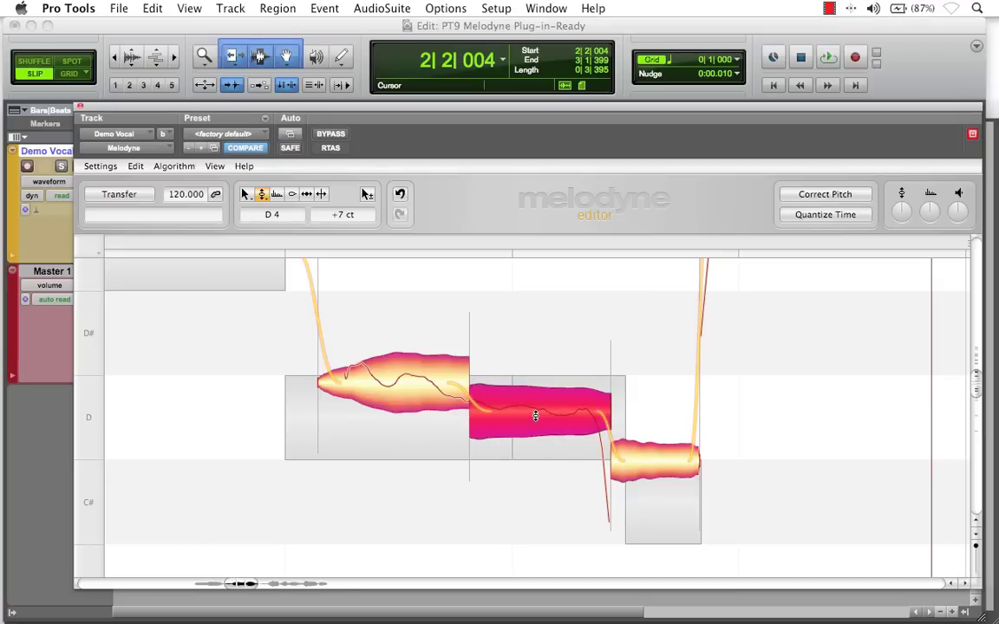
pyautogui.click(415, 386)
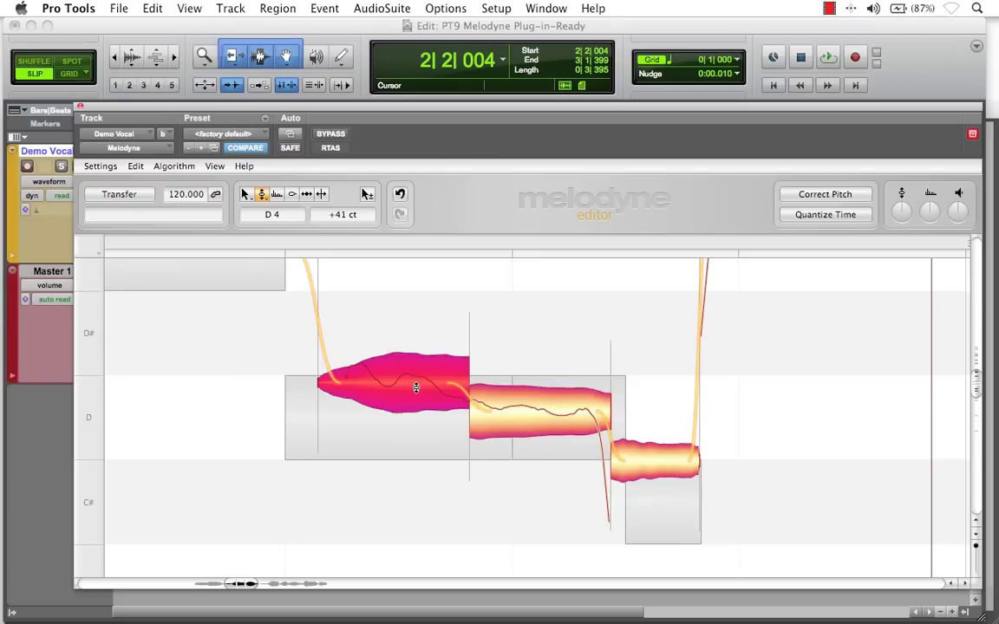
pyautogui.scroll(2, 403, 349)
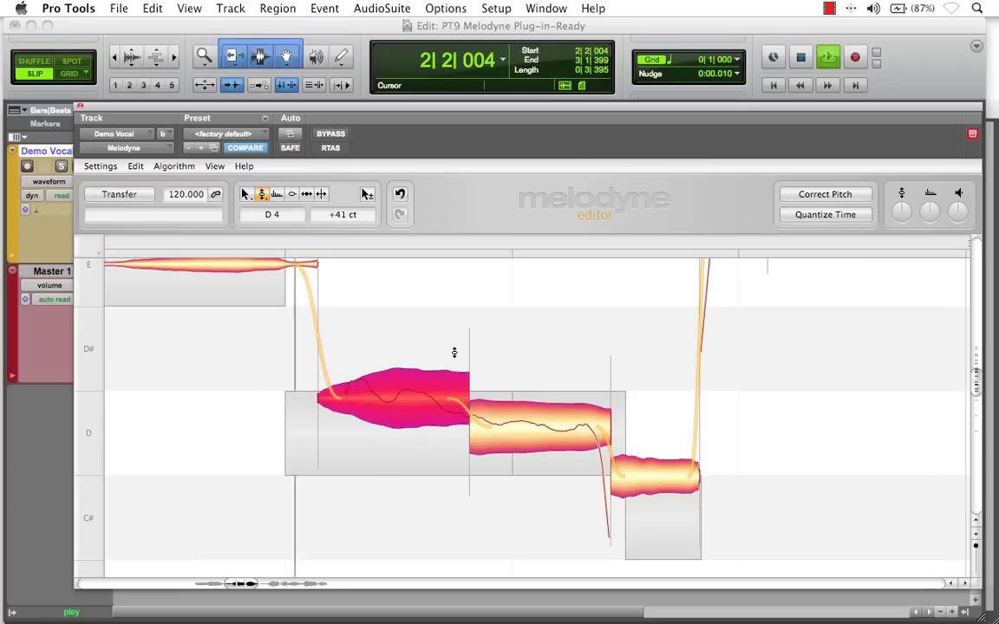
pyautogui.press('space')
# - Adjust the first D4 half freely to D4 +26 ct and play the result
pyautogui.moveTo(421, 384)
pyautogui.mouseDown()
pyautogui.moveTo(423, 291)
pyautogui.moveTo(407, 345)
pyautogui.moveTo(402, 512)
pyautogui.moveTo(414, 387)
pyautogui.mouseUp()
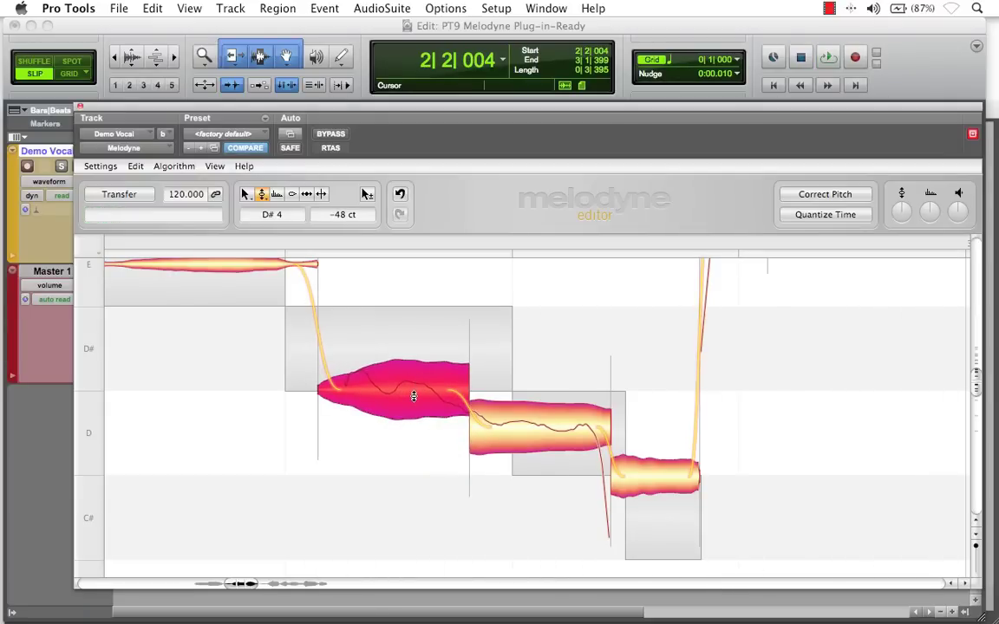
pyautogui.moveTo(414, 397); pyautogui.dragTo(416, 419)
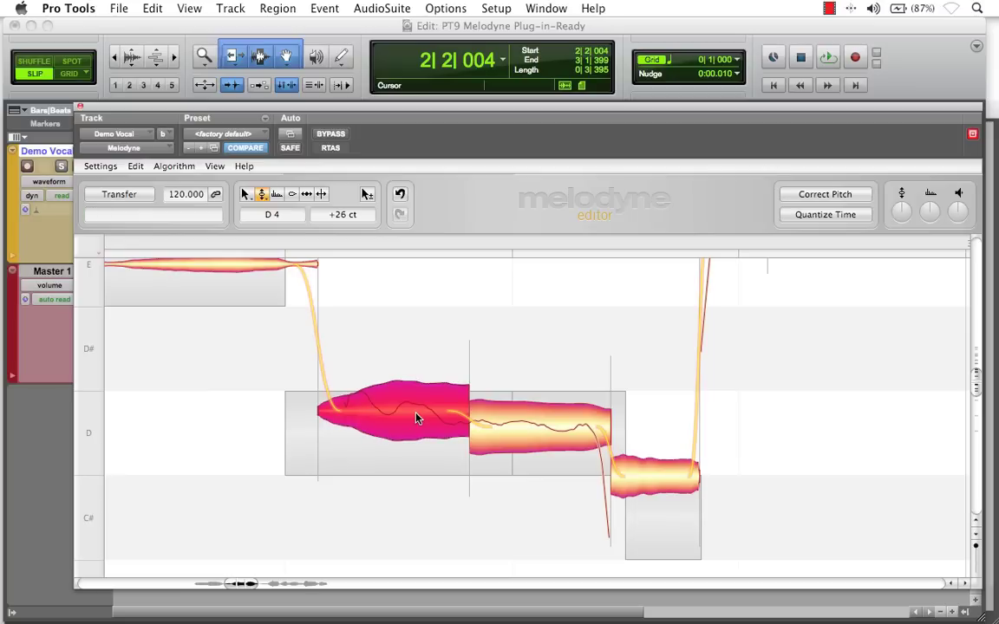
pyautogui.press('space')
pyautogui.press('space')
# - Select the notes from the second D4 half through the long F note, snap them to their nearest semitones, and play the result
pyautogui.moveTo(555, 534); pyautogui.dragTo(434, 441)
pyautogui.moveTo(531, 418); pyautogui.dragTo(406, 408)
pyautogui.moveTo(406, 556); pyautogui.dragTo(607, 288)
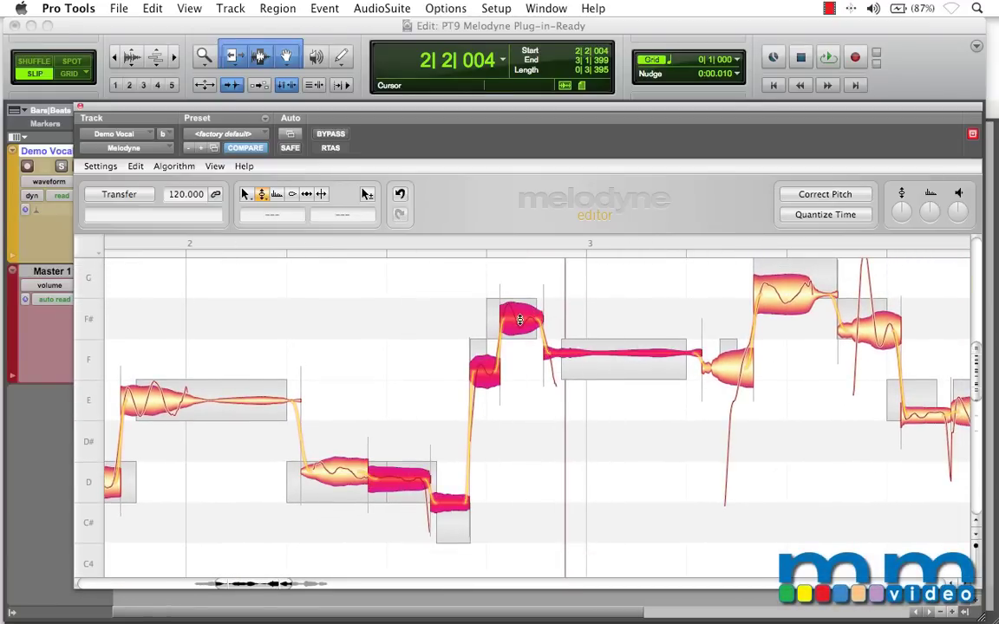
pyautogui.doubleClick(521, 320)
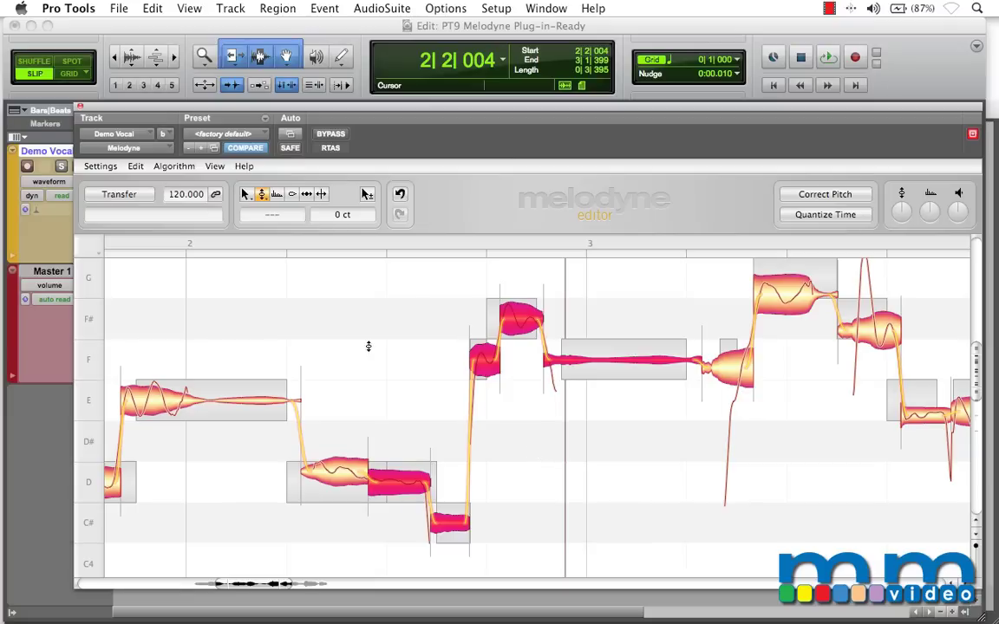
pyautogui.click(263, 446)
pyautogui.press('space')
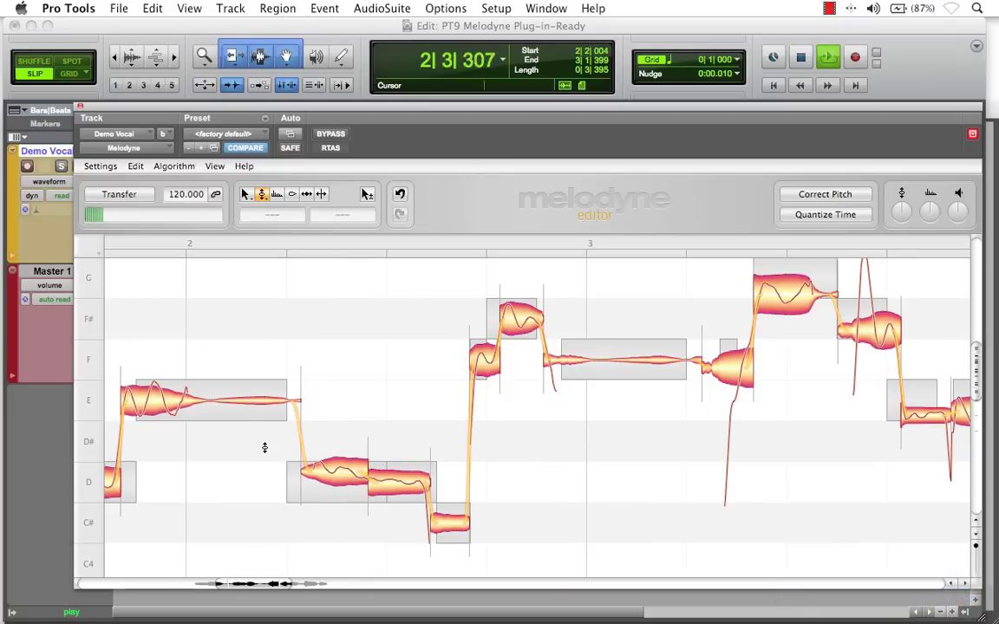
pyautogui.press('space')
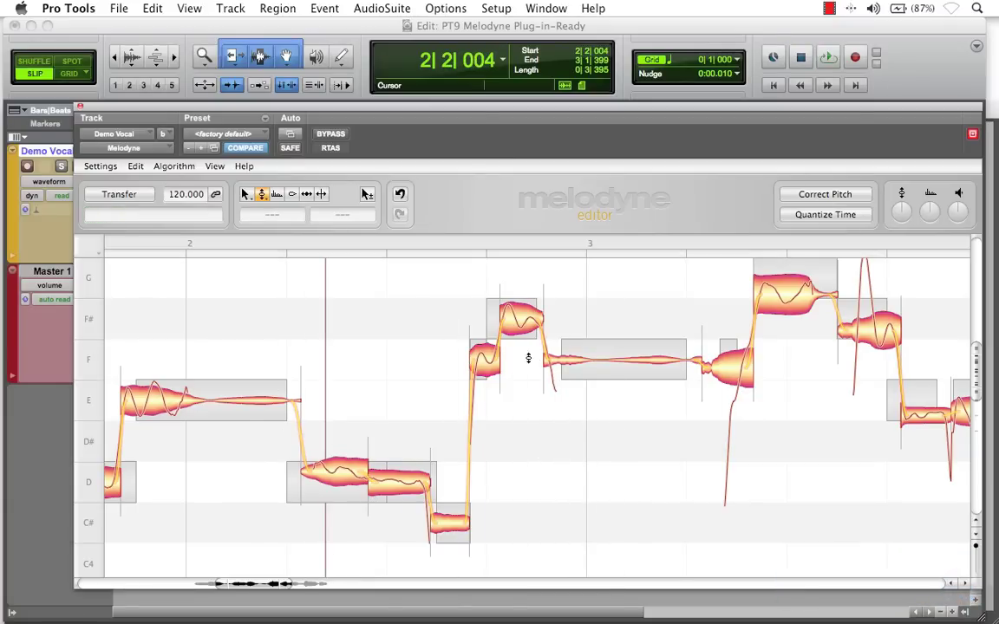
# - Raise the long F note at bar 3 by a semitone to F#4 and play the result
pyautogui.click(566, 363)
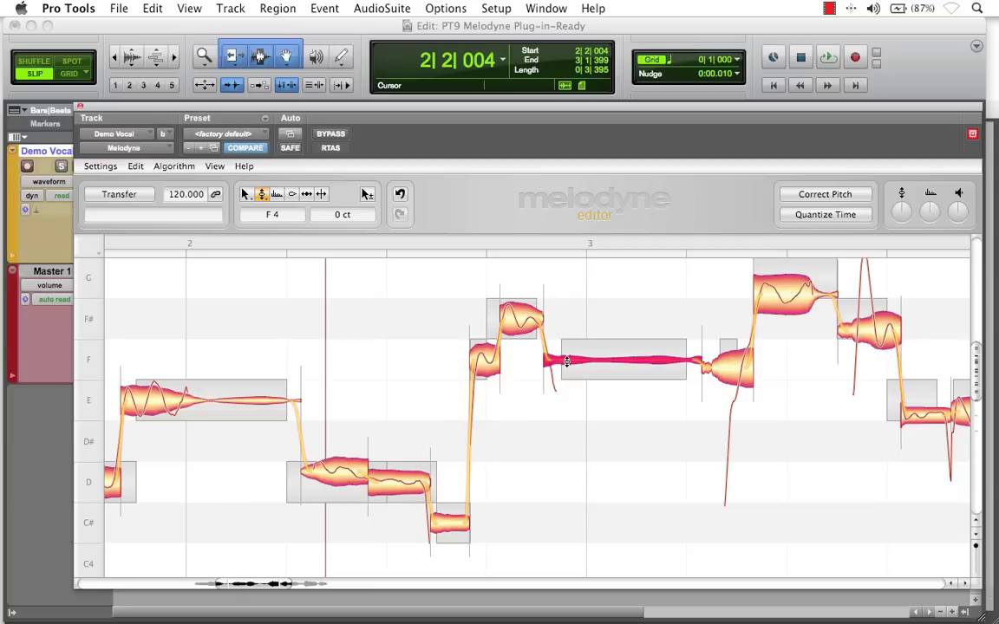
pyautogui.moveTo(566, 362); pyautogui.dragTo(566, 320)
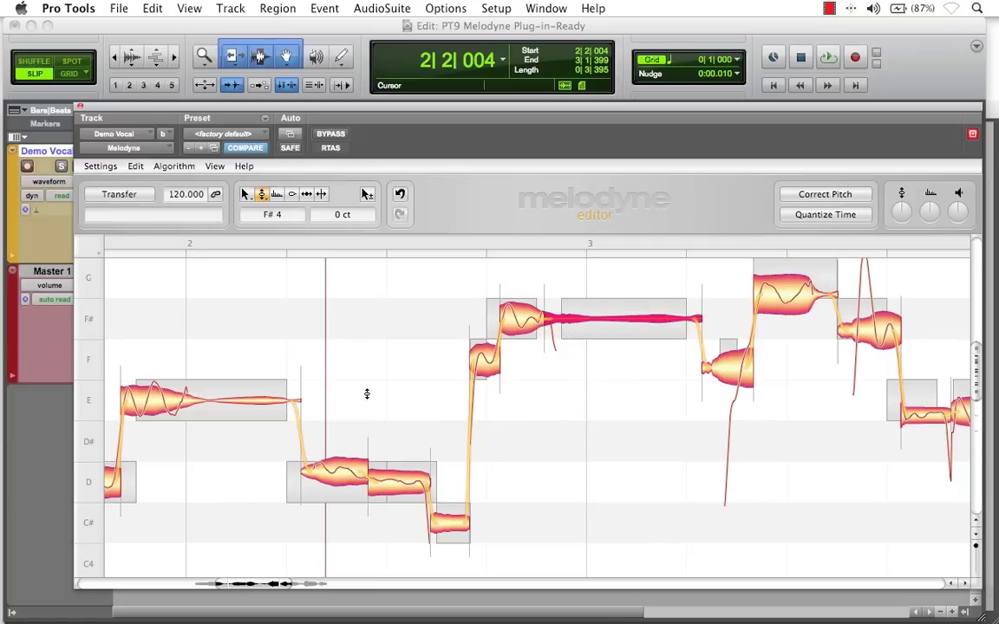
pyautogui.press('space')
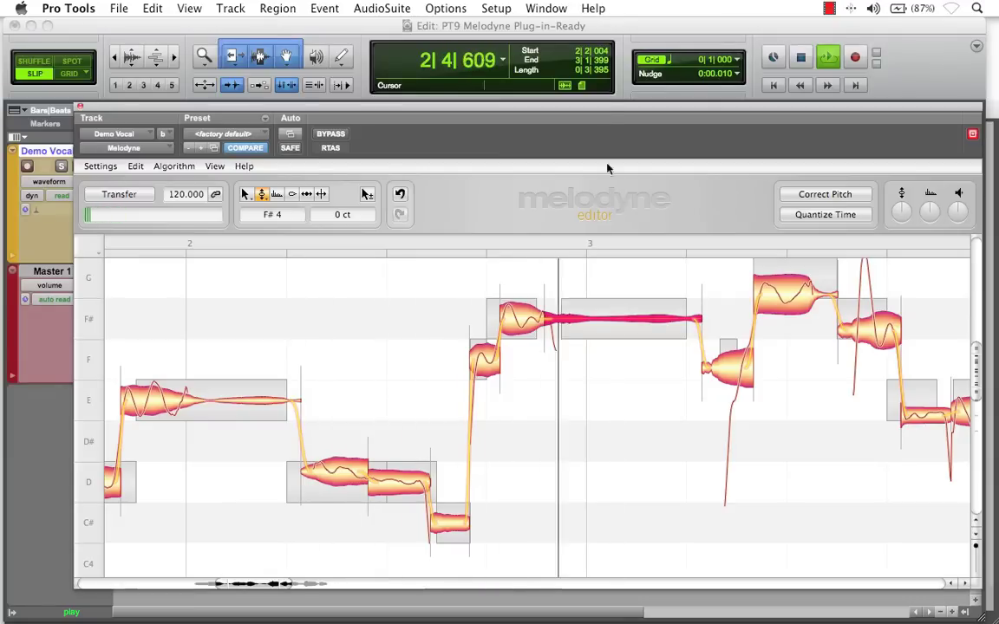
pyautogui.press('space')
# - Select the first two phrases from 1|1|765 to 3|1|384 in the vocal region, return to zero and play the corrected vocal
pyautogui.moveTo(608, 111); pyautogui.dragTo(596, 280)
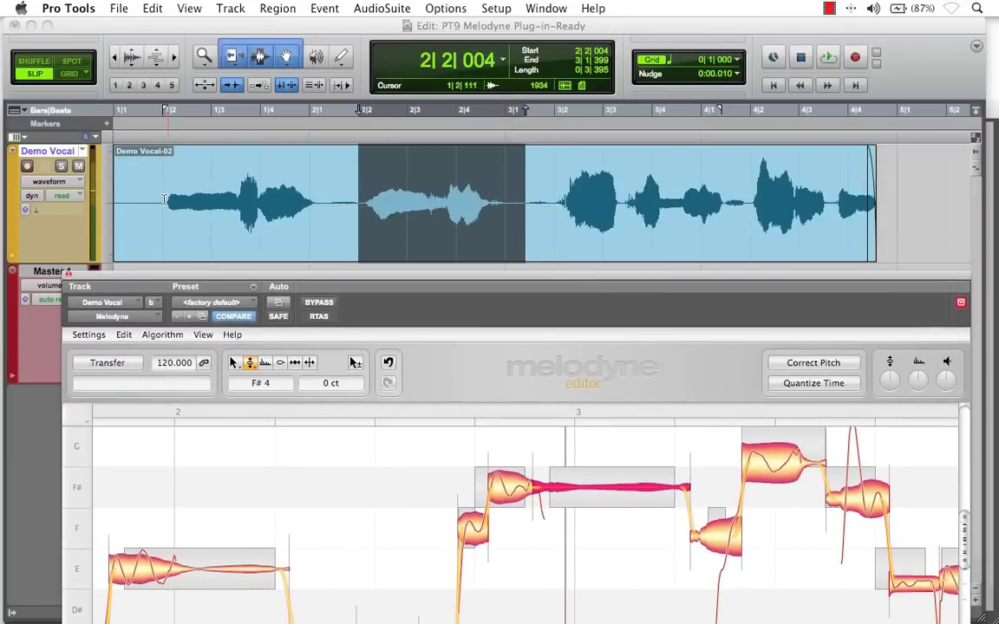
pyautogui.moveTo(153, 200); pyautogui.dragTo(524, 222)
pyautogui.moveTo(519, 277); pyautogui.dragTo(506, 134)
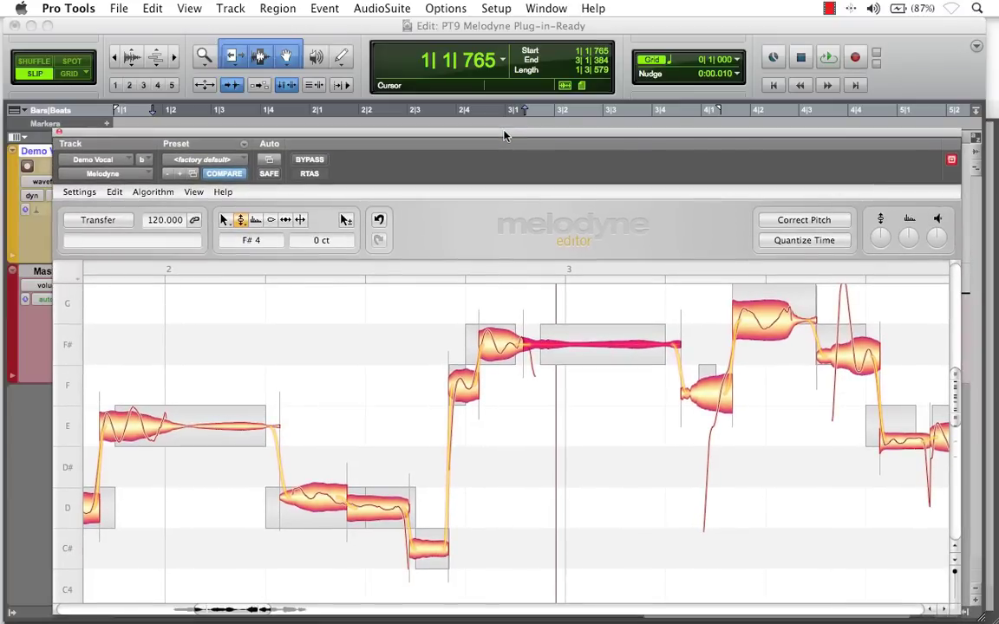
pyautogui.moveTo(565, 514); pyautogui.dragTo(570, 365)
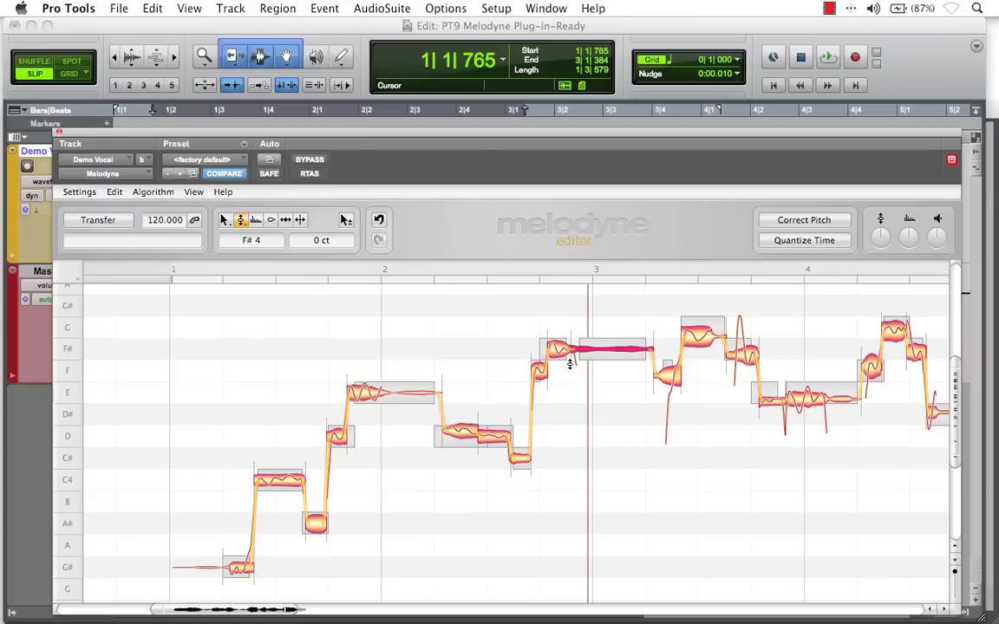
pyautogui.click(773, 85)
pyautogui.press('space')
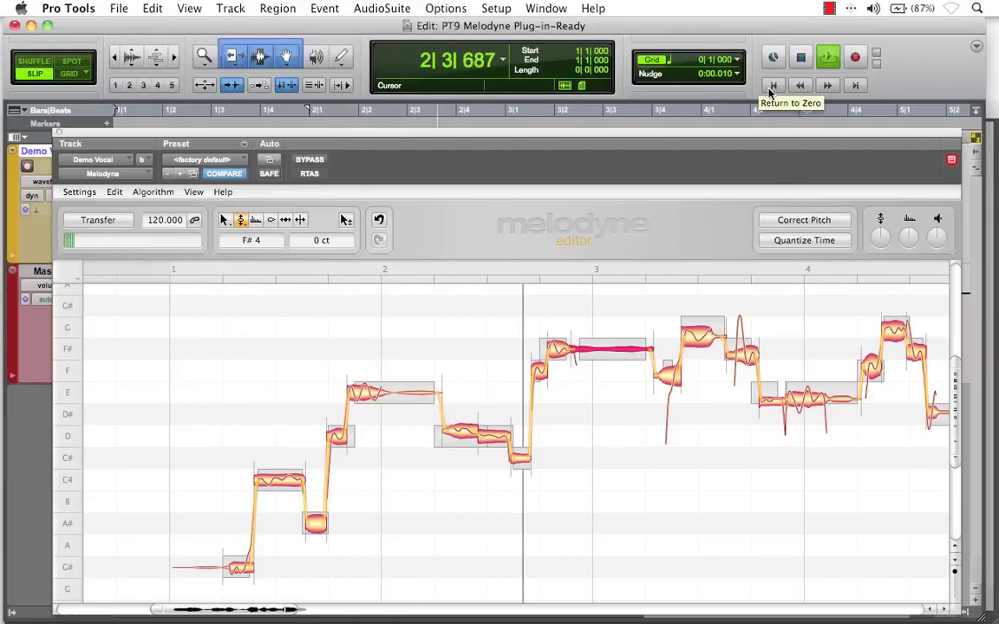
pyautogui.press('space')
# - Select the third phrase from 3|1|399 to 4|1|476 in the vocal region and play it
pyautogui.moveTo(695, 481); pyautogui.dragTo(437, 500)
pyautogui.moveTo(479, 141); pyautogui.dragTo(443, 280)
pyautogui.moveTo(525, 201); pyautogui.dragTo(639, 217)
pyautogui.moveTo(713, 228); pyautogui.dragTo(723, 230)
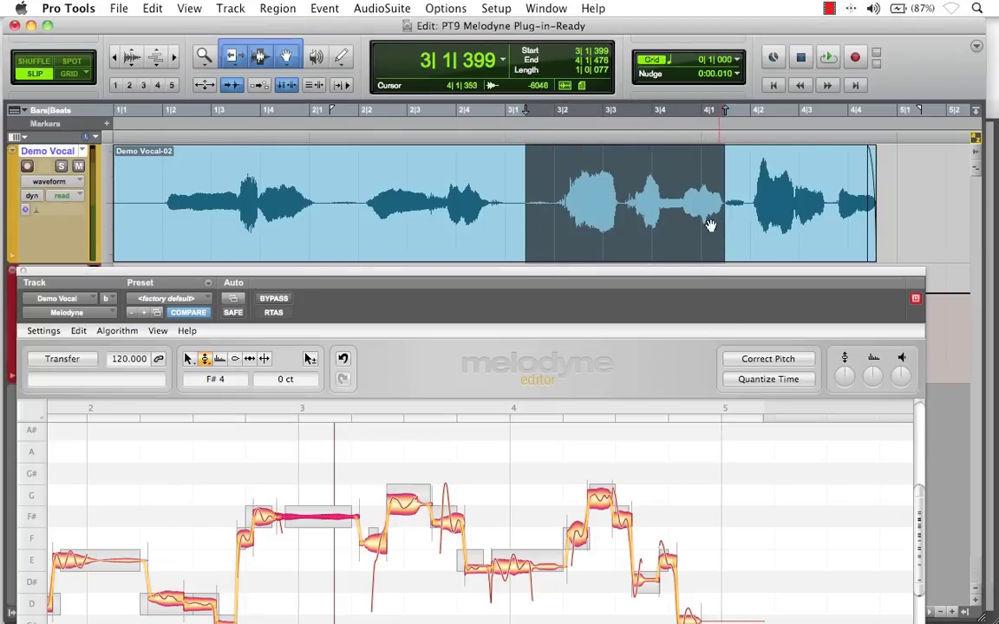
pyautogui.moveTo(591, 274); pyautogui.dragTo(644, 139)
pyautogui.press('space')
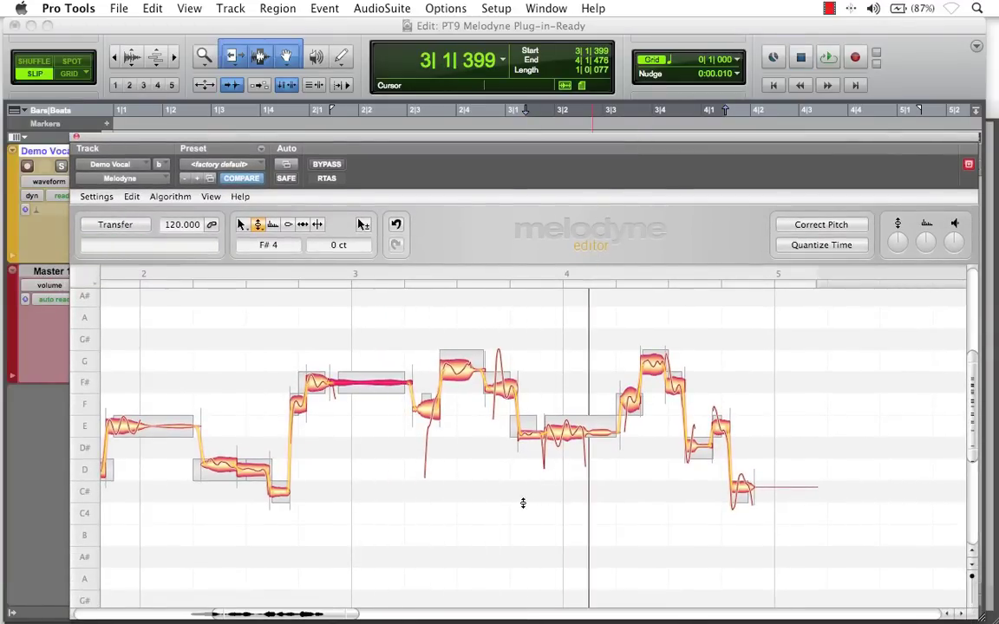
# - Split the F note opening the third phrase near its end with the Note Separation tool
pyautogui.moveTo(519, 468); pyautogui.dragTo(659, 573)
pyautogui.moveTo(596, 464); pyautogui.dragTo(611, 539)
pyautogui.moveTo(611, 539); pyautogui.dragTo(620, 530)
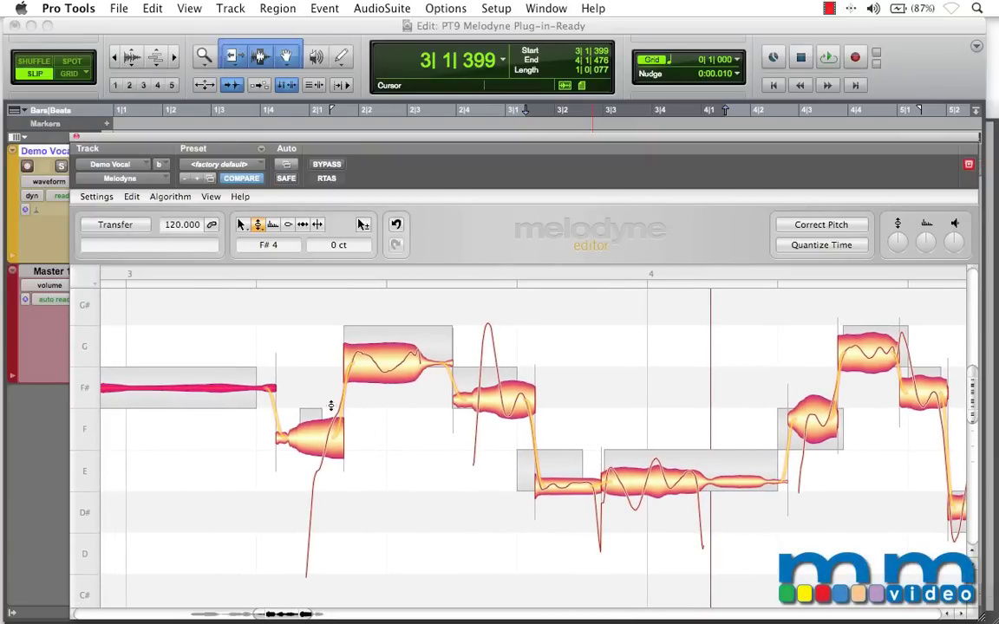
pyautogui.rightClick(444, 469)
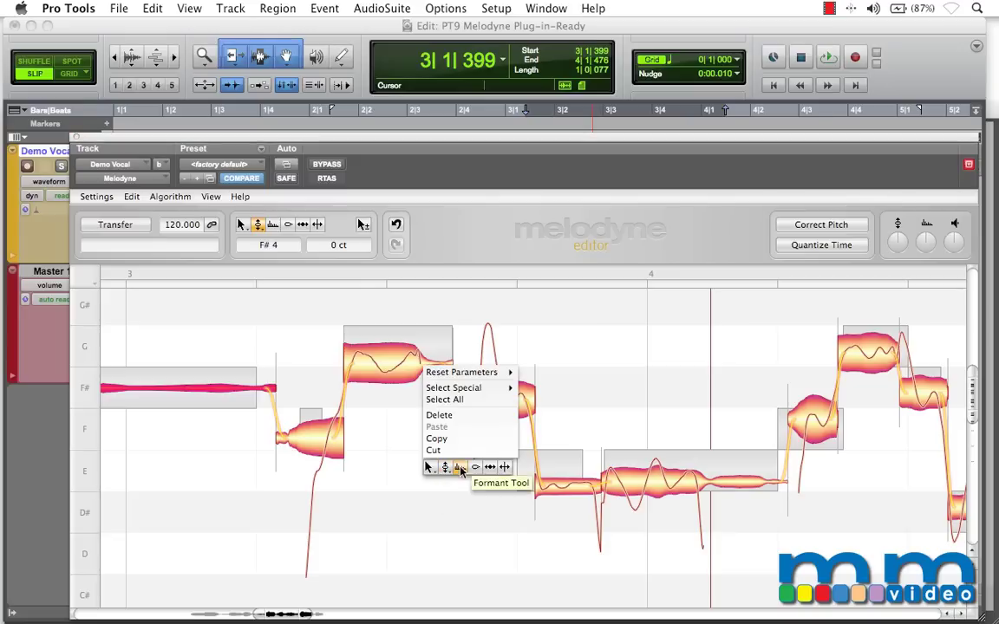
pyautogui.click(503, 468)
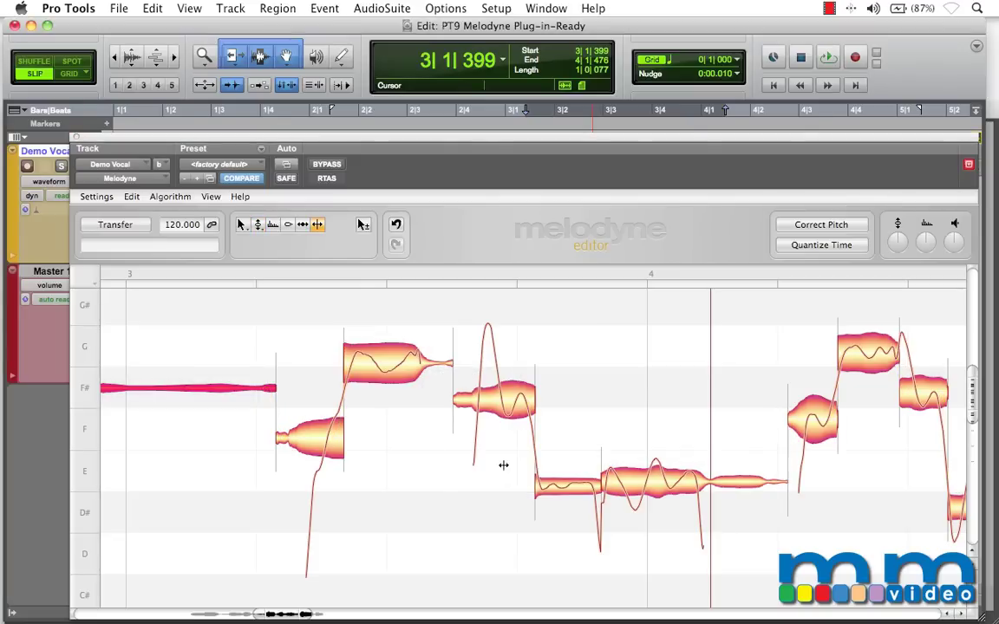
pyautogui.click(326, 441)
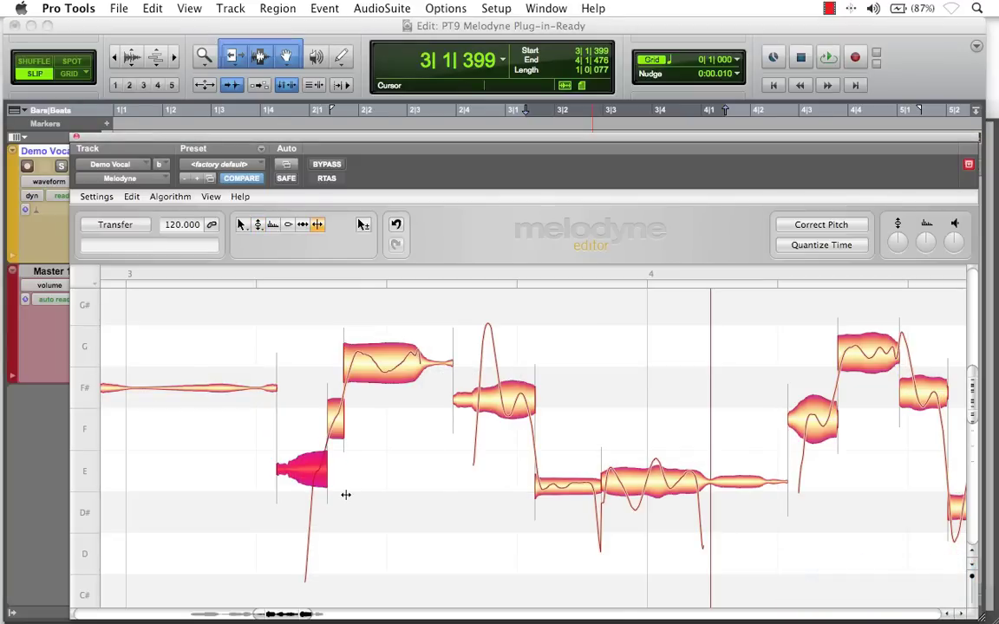
# - Split the third phrase's F# note into three pieces and cut its long E note before the thin tail and at bar 4
pyautogui.click(488, 403)
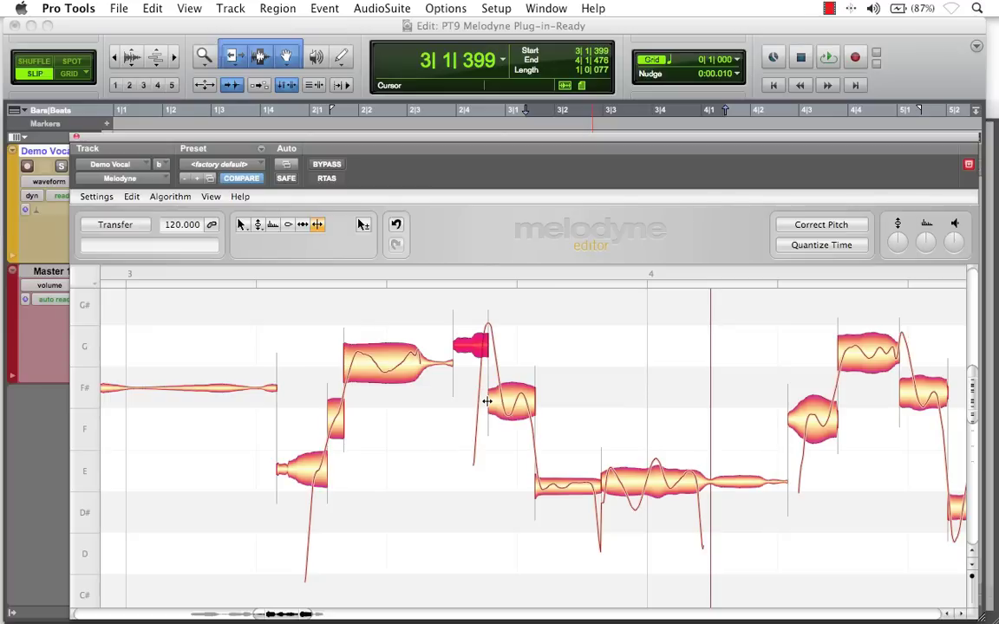
pyautogui.click(472, 345)
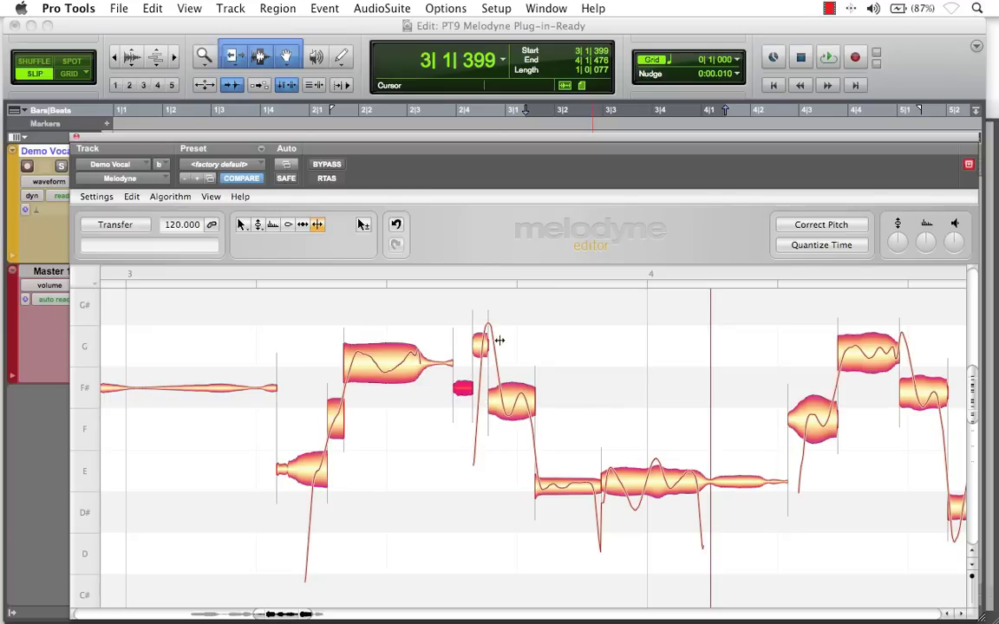
pyautogui.doubleClick(710, 482)
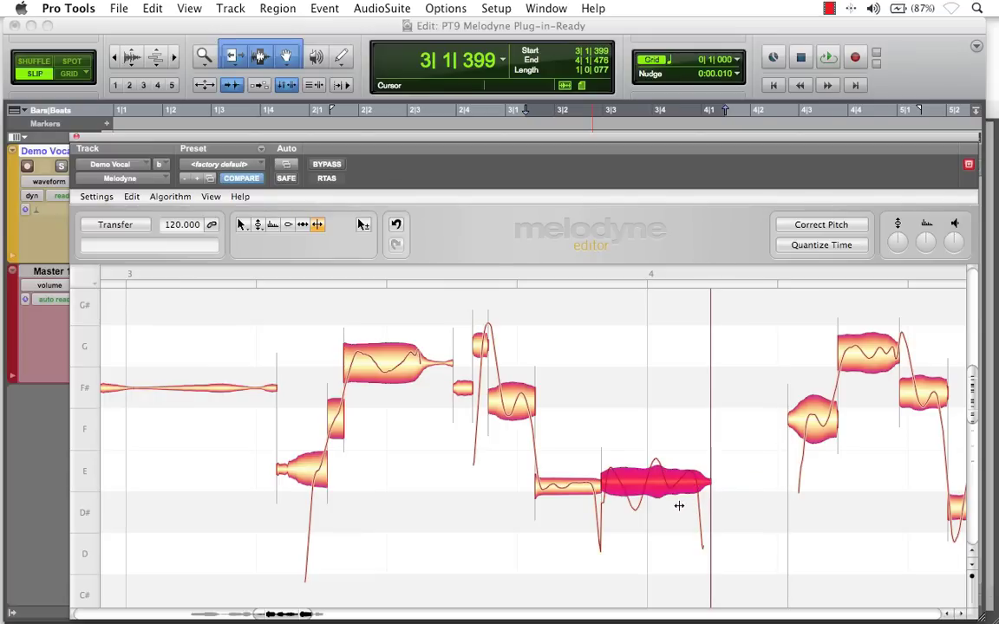
pyautogui.doubleClick(649, 482)
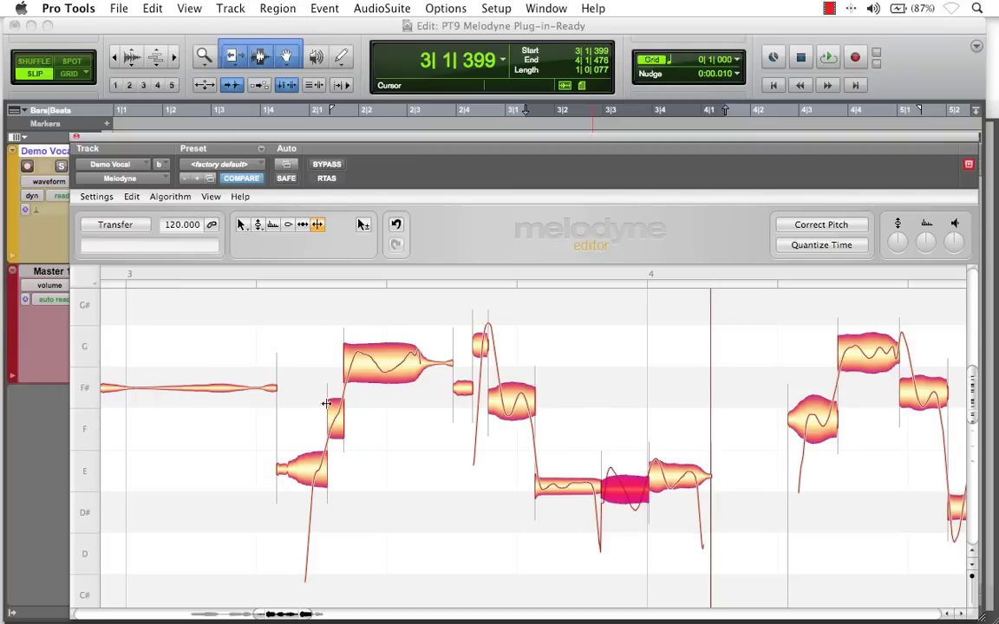
# - Select the third phrase's separated notes with the Pitch tool, snap them to their nearest semitones, and play the result
pyautogui.moveTo(559, 443); pyautogui.dragTo(530, 426)
pyautogui.moveTo(525, 477); pyautogui.dragTo(523, 459)
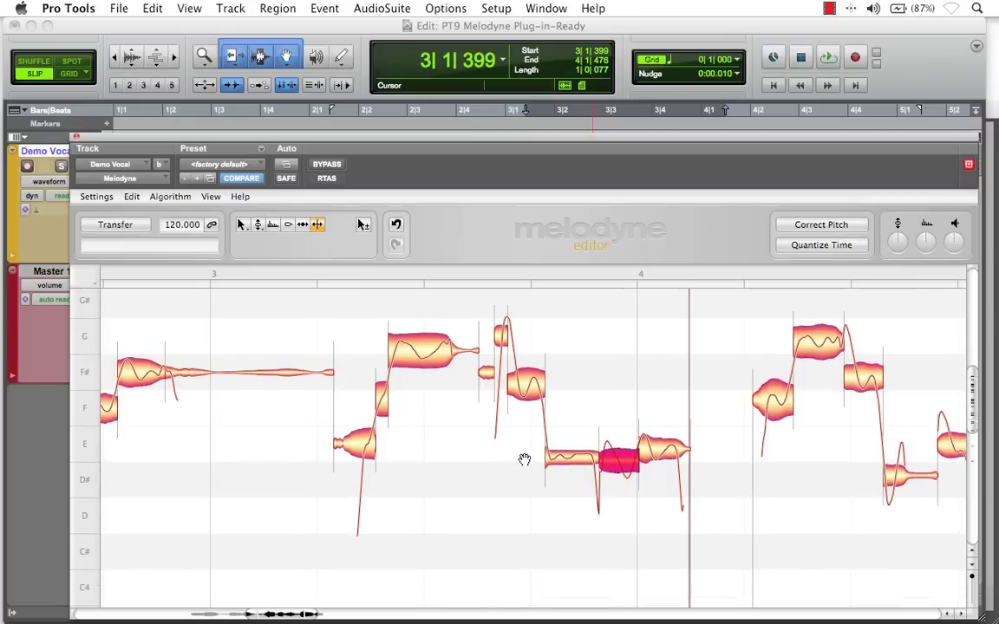
pyautogui.rightClick(481, 499)
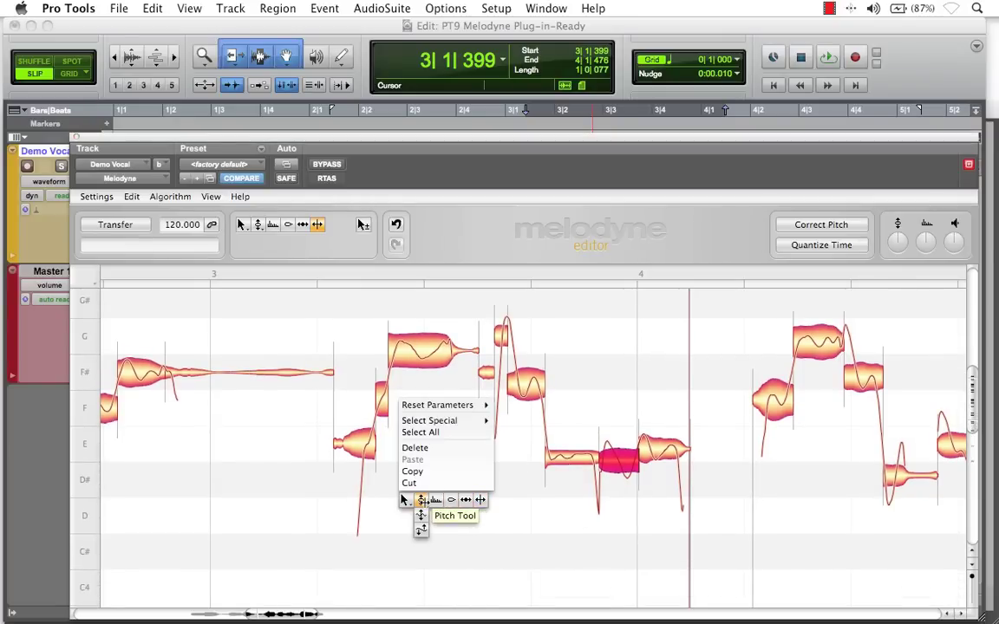
pyautogui.click(421, 501)
pyautogui.moveTo(348, 554); pyautogui.dragTo(676, 303)
pyautogui.doubleClick(417, 347)
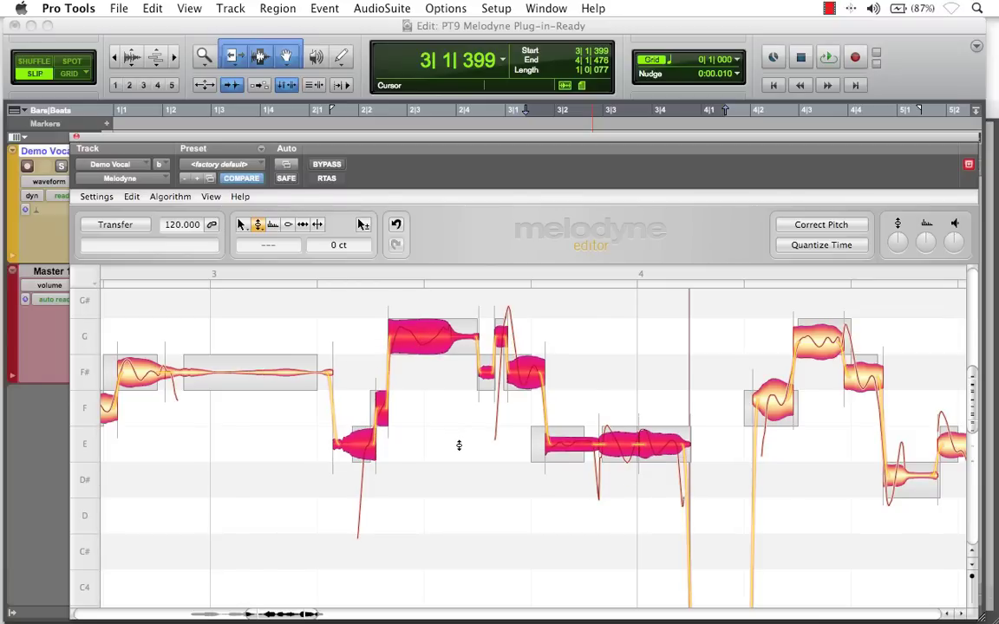
pyautogui.press('space')
pyautogui.press('space')
# - Compare the third phrase with and without the semitone snap by undoing and redoing it twice, playing each version
pyautogui.click(397, 225)
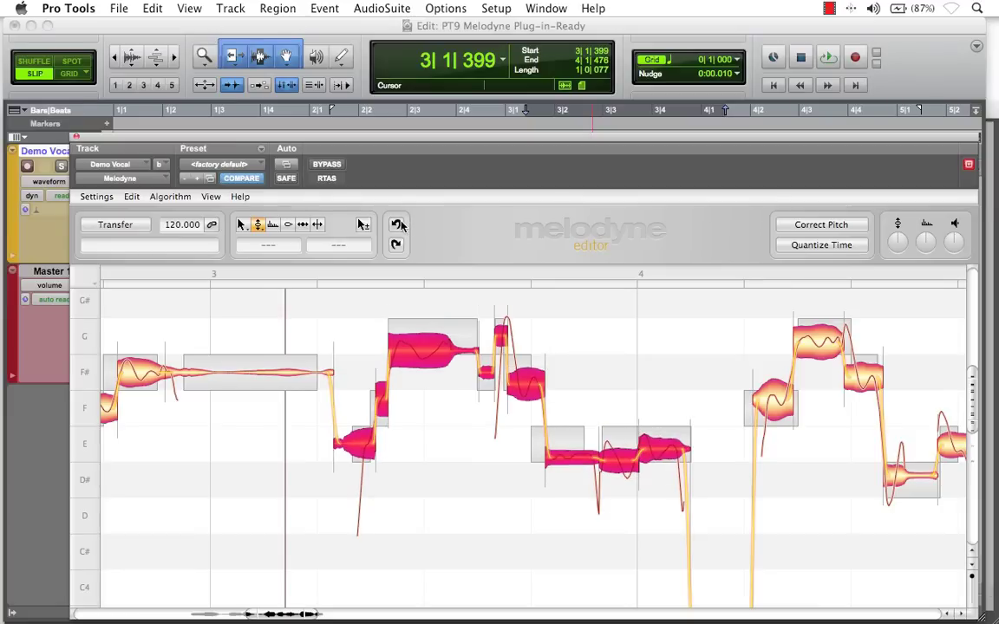
pyautogui.press('space')
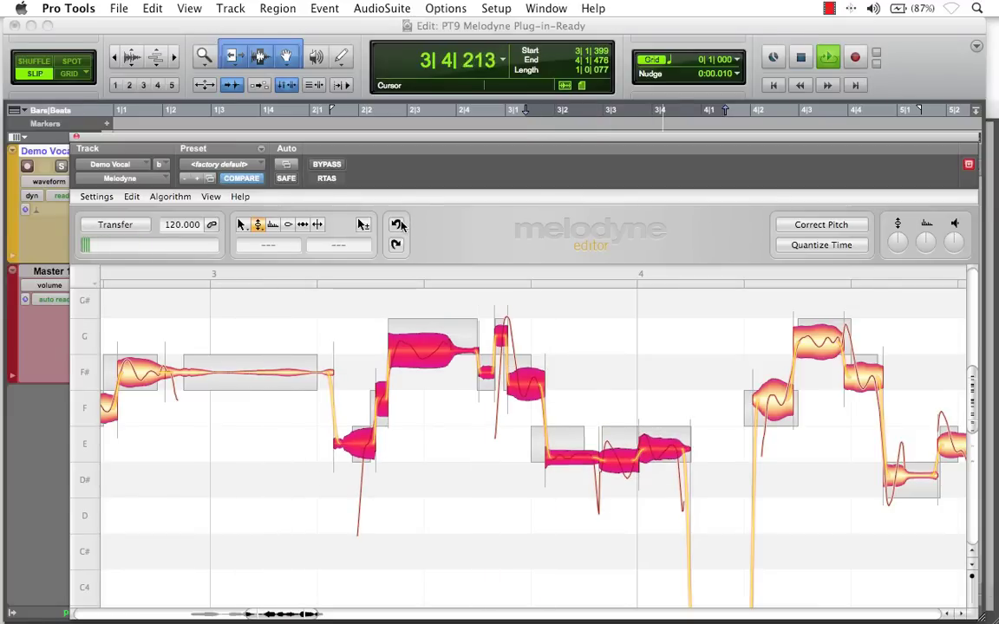
pyautogui.press('space')
pyautogui.click(395, 247)
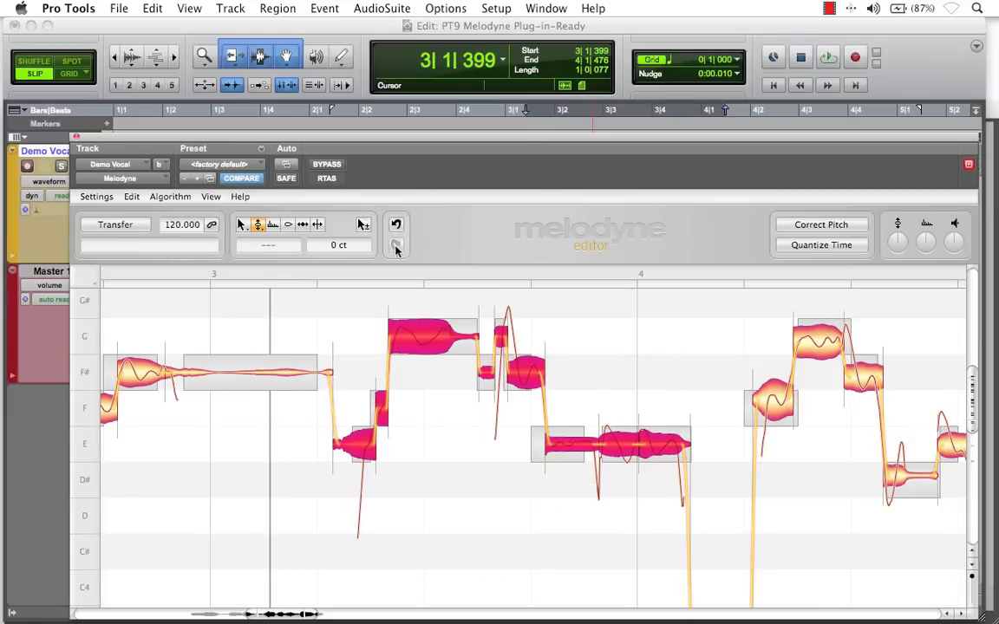
pyautogui.press('space')
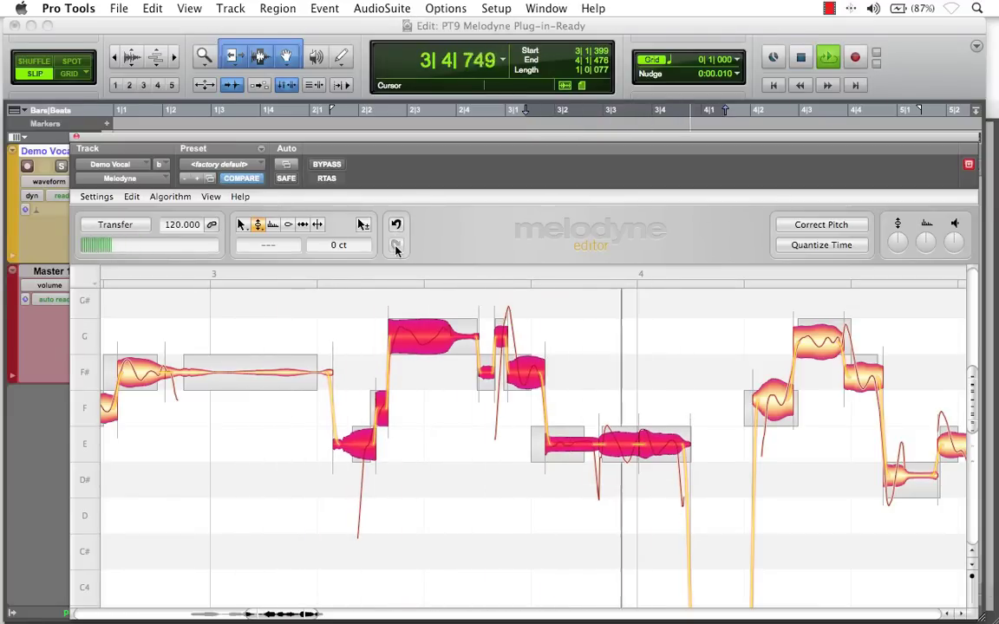
pyautogui.press('space')
pyautogui.click(397, 225)
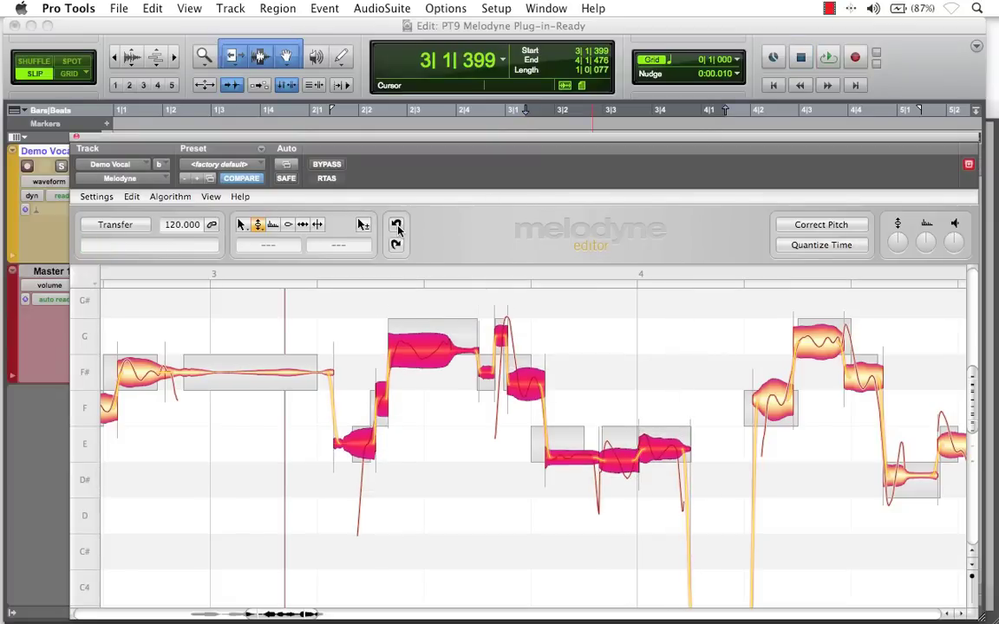
pyautogui.press('space')
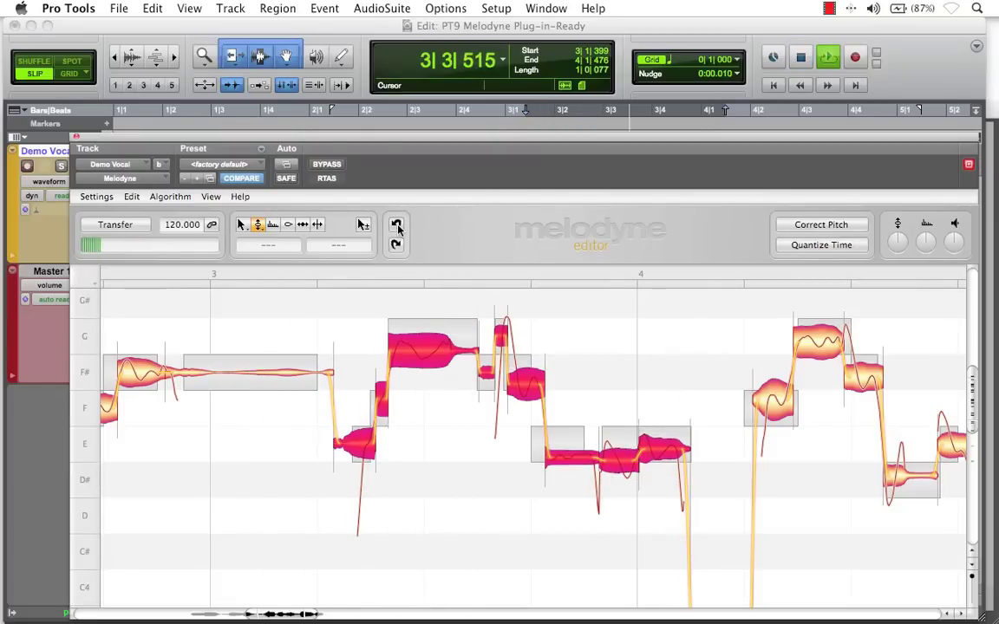
pyautogui.press('space')
pyautogui.click(396, 245)
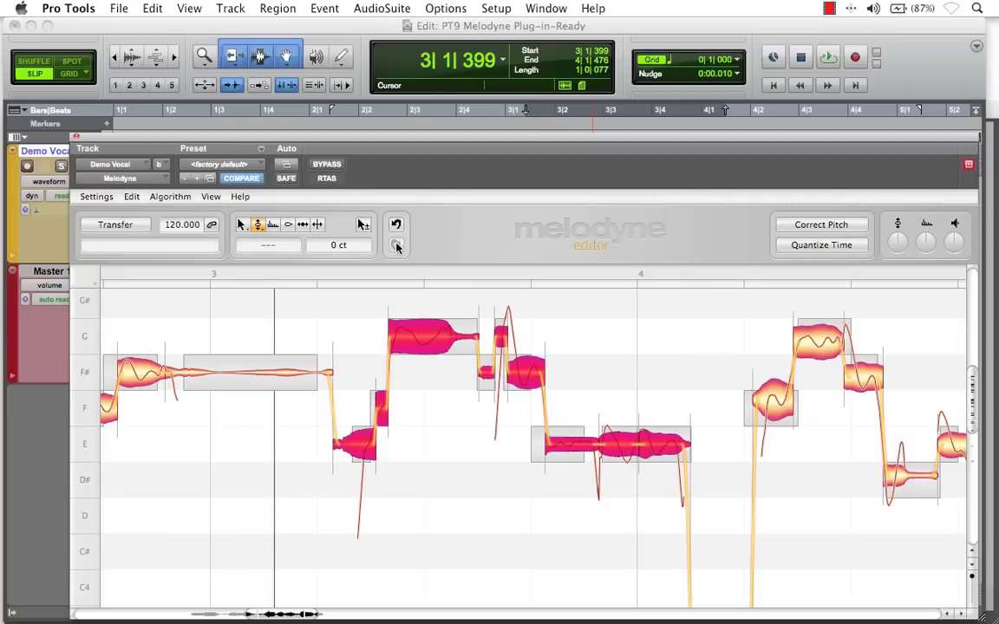
pyautogui.press('space')
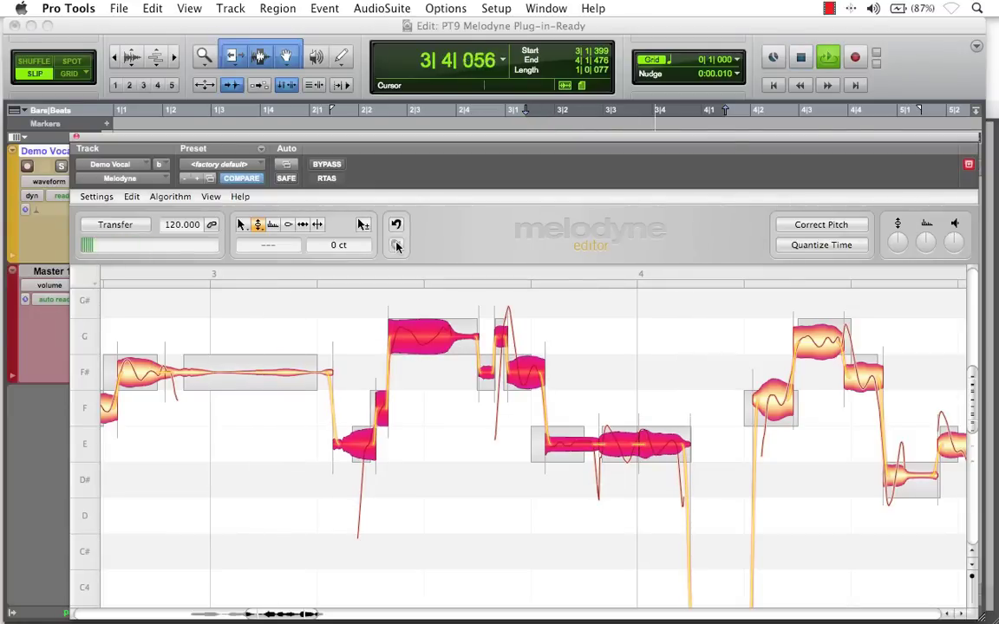
pyautogui.press('space')
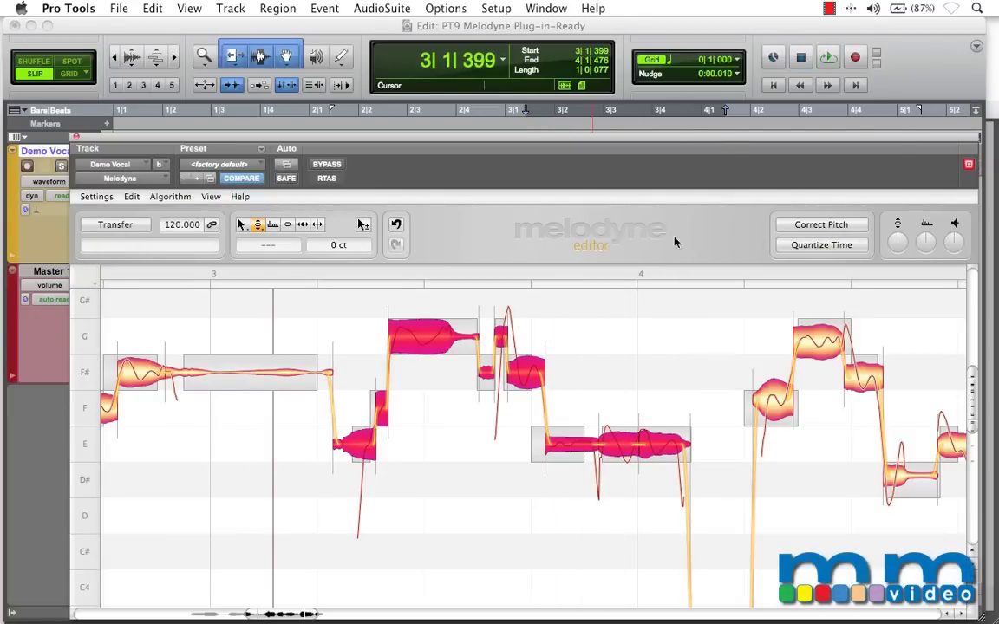
# - Select the last phrase from 4|1|476 to 4|4|809 in the vocal region, bring its notes into view in Melodyne and play it
pyautogui.moveTo(700, 146); pyautogui.dragTo(641, 257)
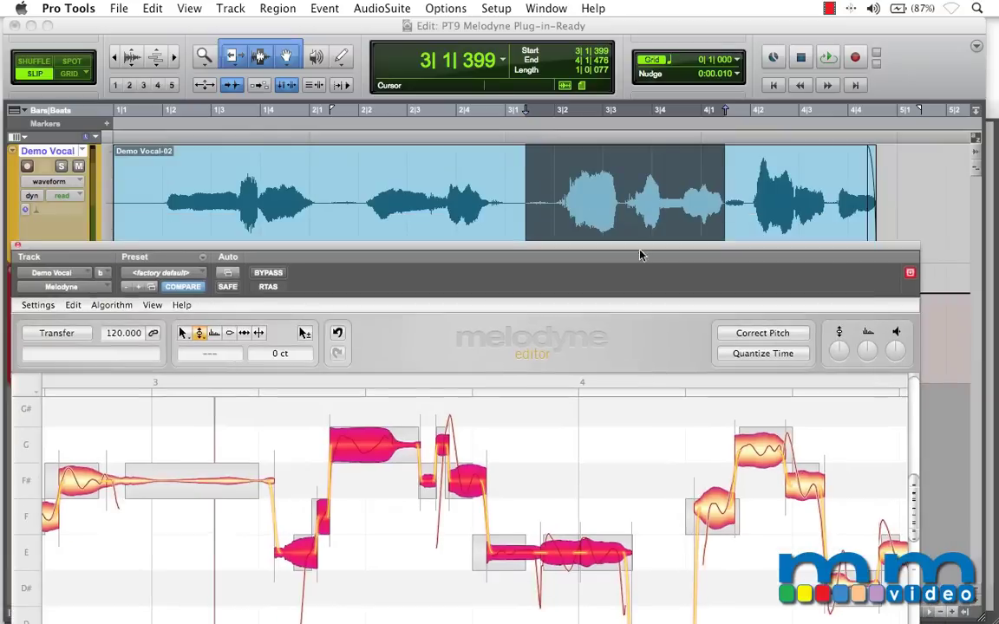
pyautogui.click(733, 201)
pyautogui.moveTo(726, 201); pyautogui.dragTo(877, 219)
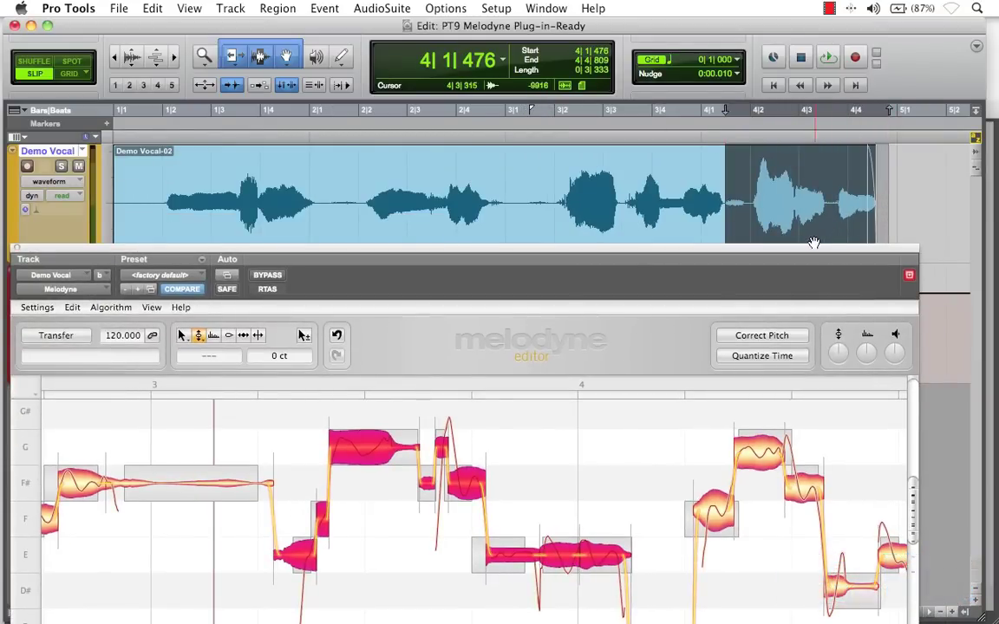
pyautogui.moveTo(809, 248); pyautogui.dragTo(851, 148)
pyautogui.moveTo(820, 442); pyautogui.dragTo(430, 444)
pyautogui.moveTo(593, 463); pyautogui.dragTo(613, 474)
pyautogui.moveTo(602, 157); pyautogui.dragTo(604, 117)
pyautogui.press('space')
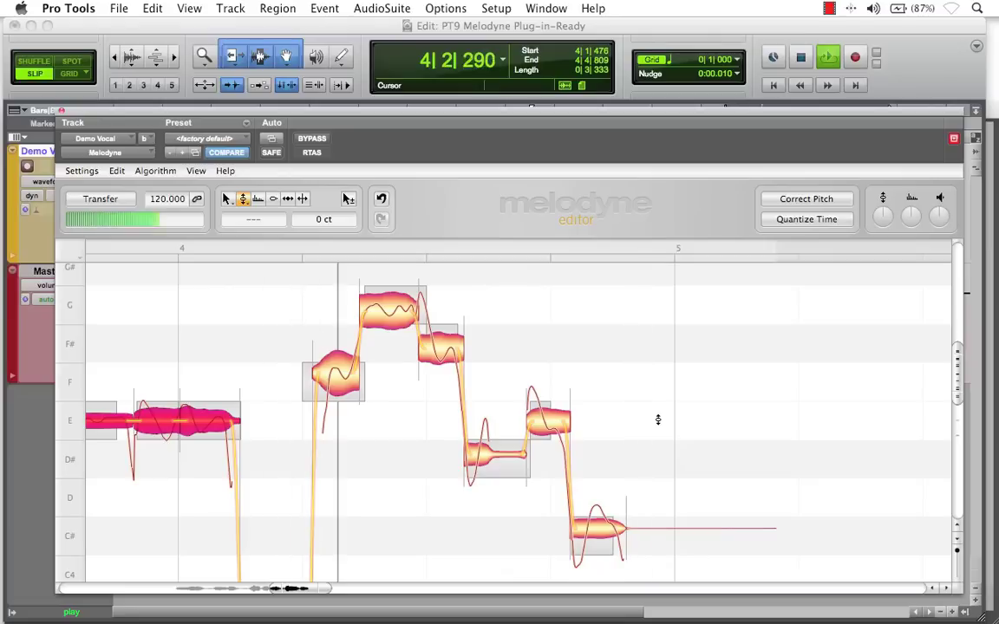
pyautogui.press('space')
# - Try splitting the F note that opens the last phrase with the Note Separation tool, and undo the split
pyautogui.rightClick(415, 455)
pyautogui.click(421, 444)
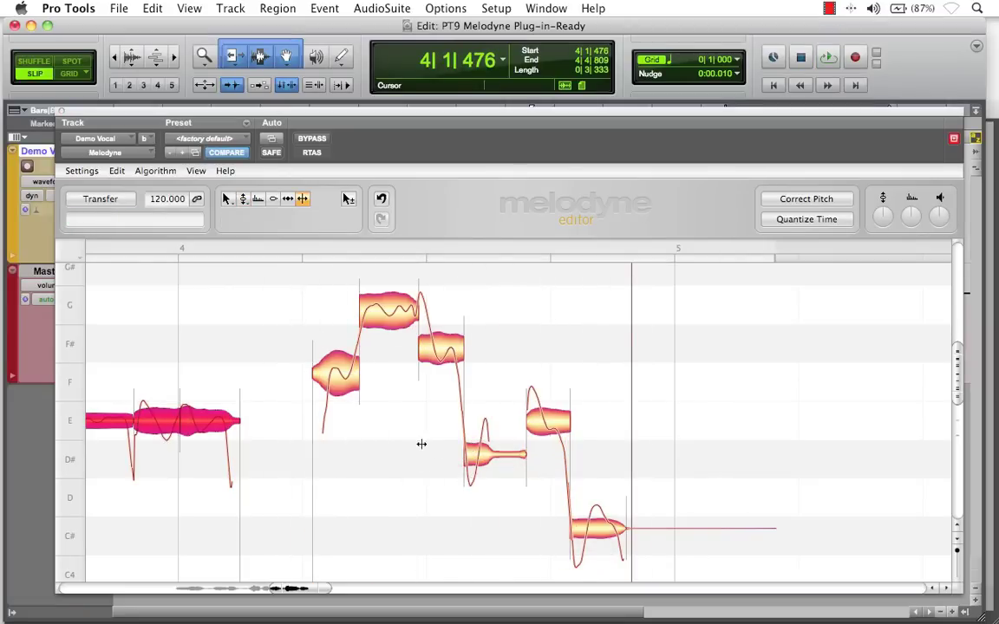
pyautogui.doubleClick(332, 376)
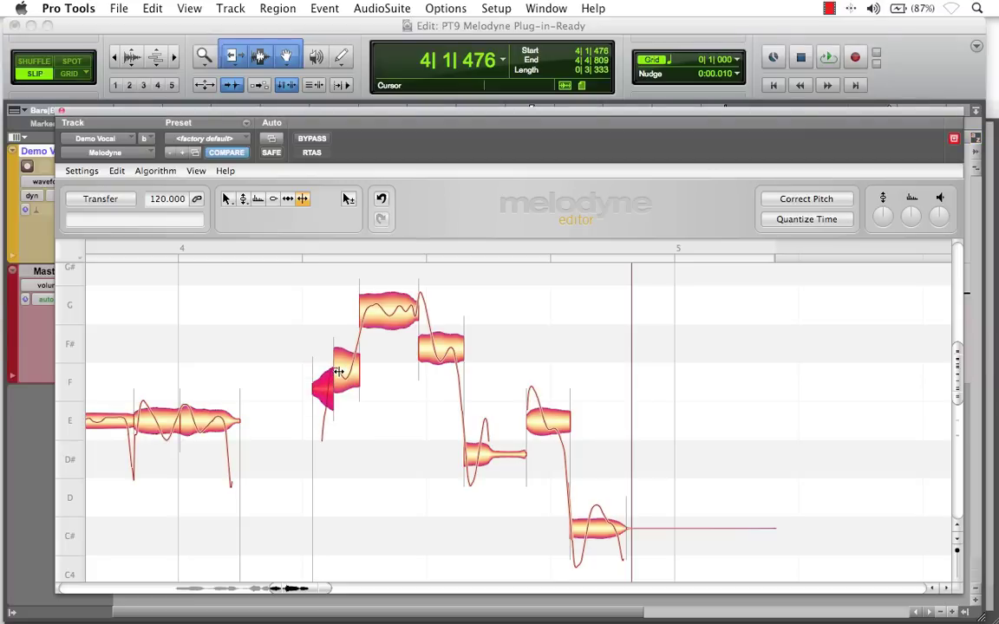
pyautogui.click(382, 201)
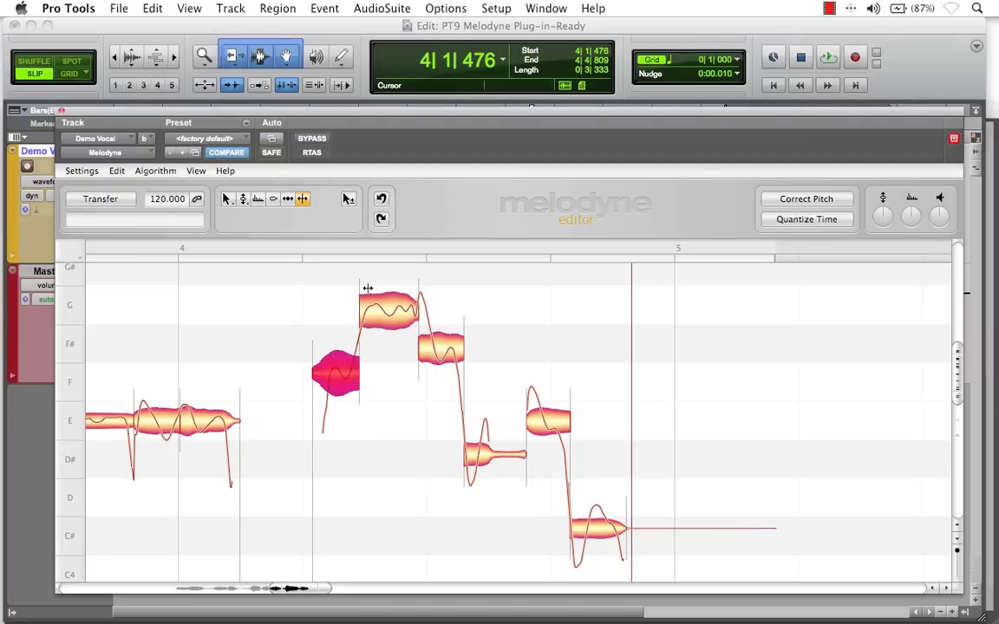
# - Split the last phrase's F, F#, D#, E and C# notes with the Note Separation tool where their pitch curves bend
pyautogui.moveTo(326, 373); pyautogui.dragTo(340, 438)
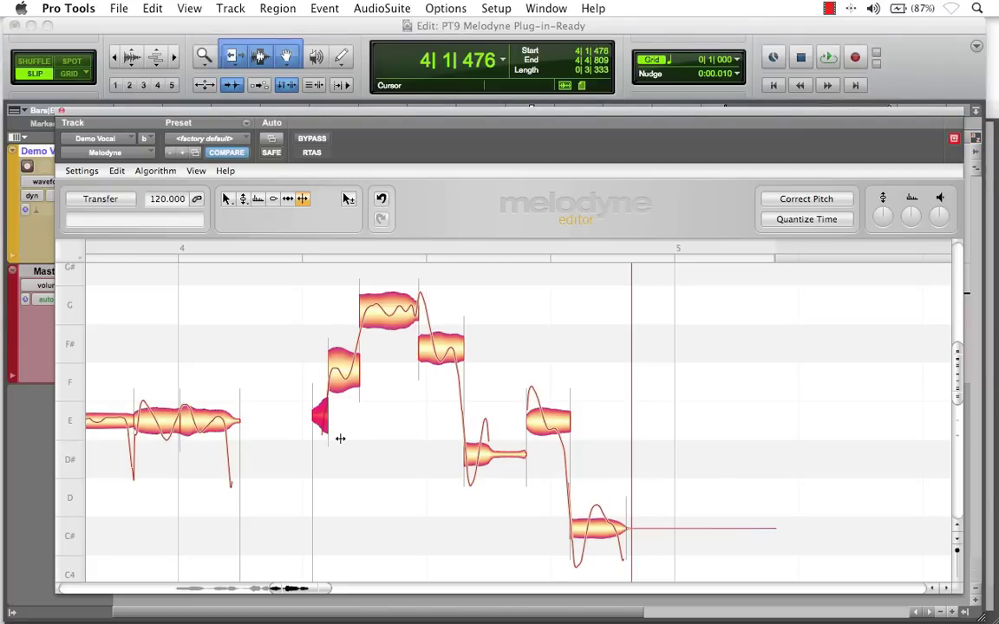
pyautogui.doubleClick(431, 350)
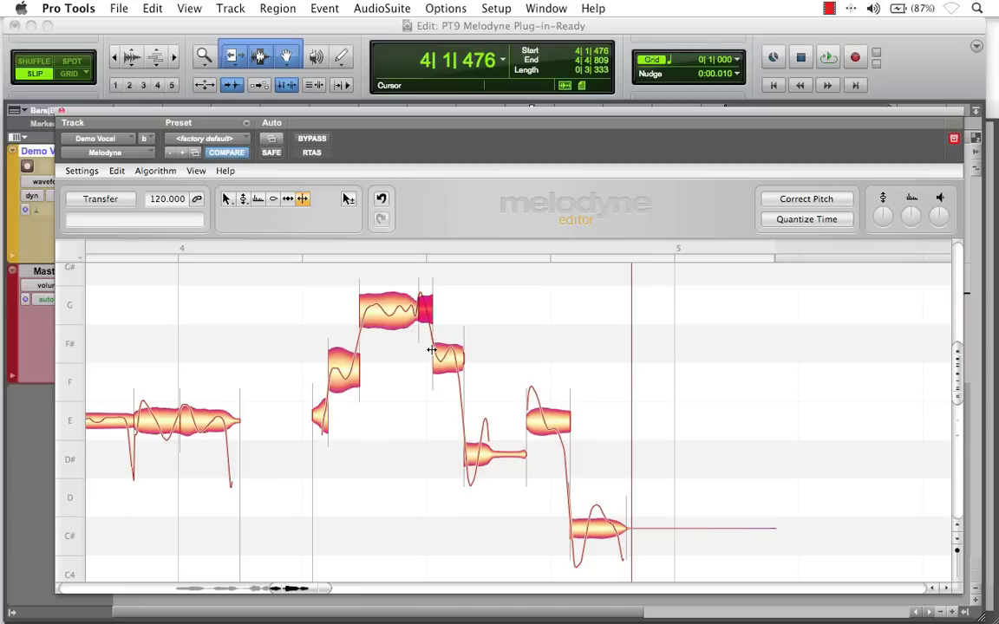
pyautogui.doubleClick(480, 458)
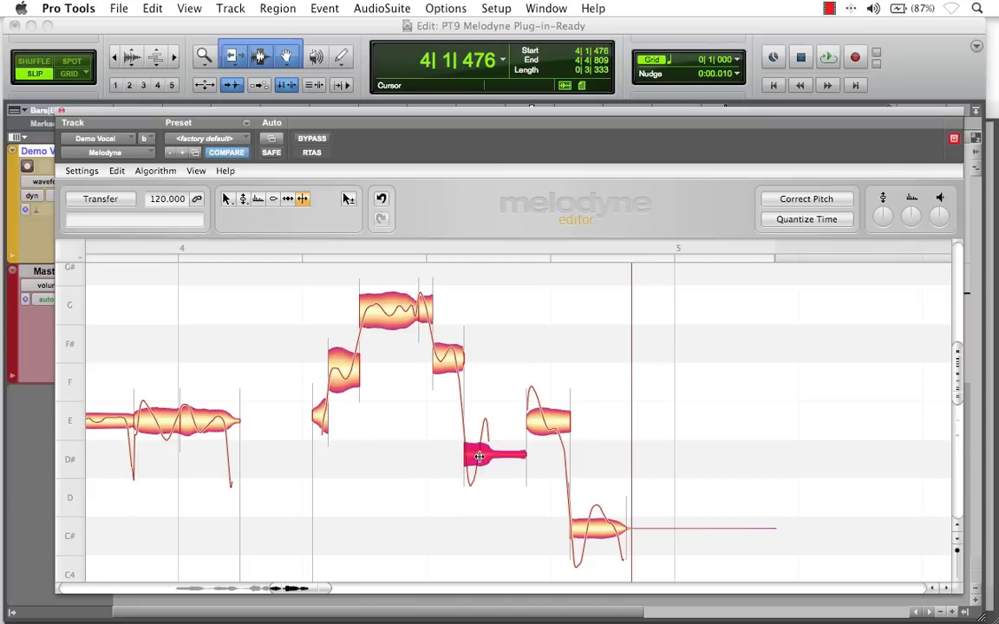
pyautogui.doubleClick(546, 423)
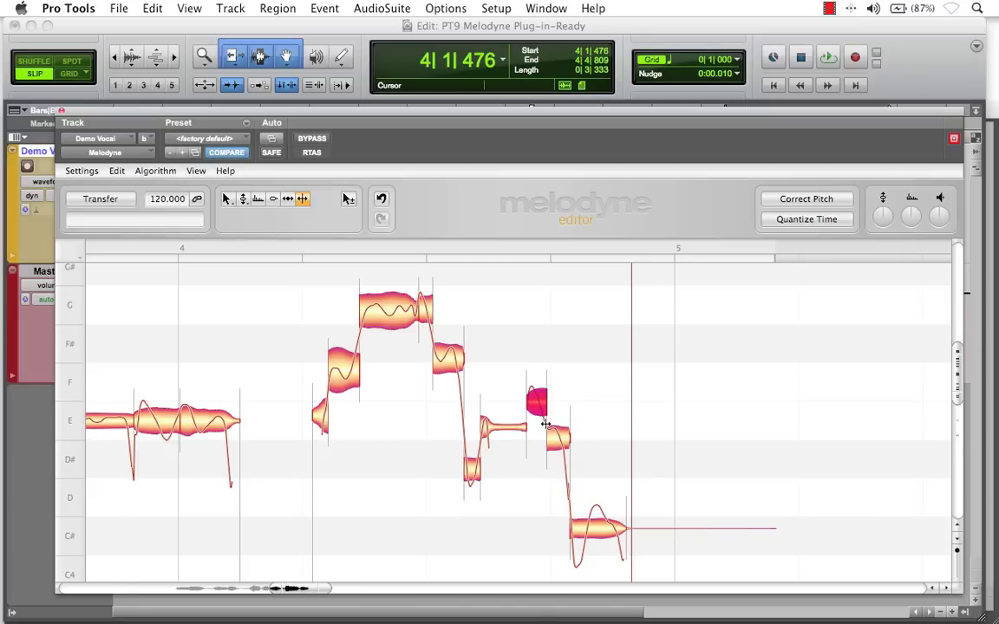
pyautogui.doubleClick(587, 528)
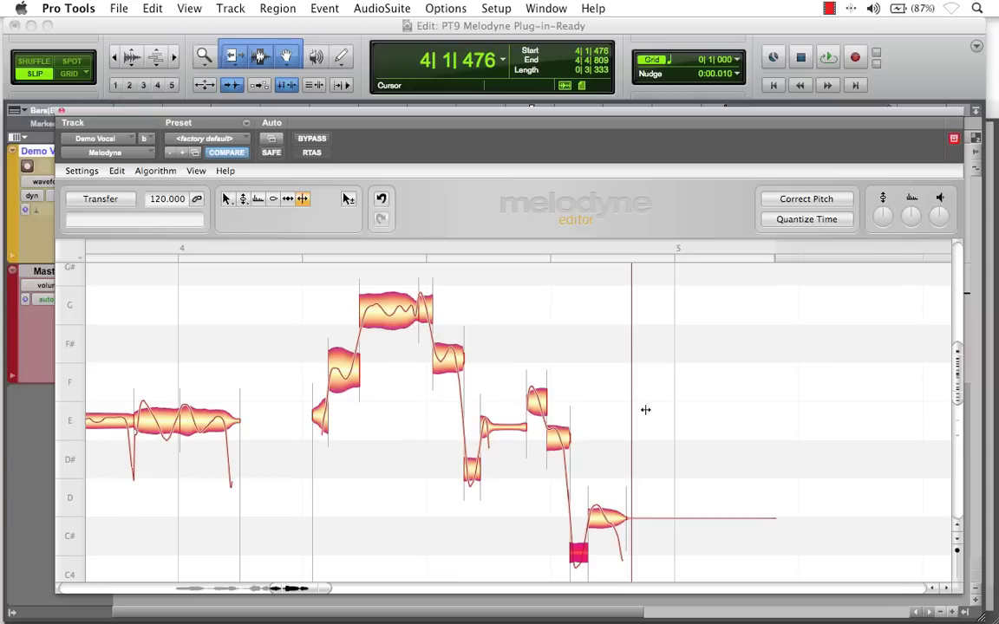
# - Switch to the Pitch tool and play the last phrase with its newly separated notes
pyautogui.rightClick(393, 477)
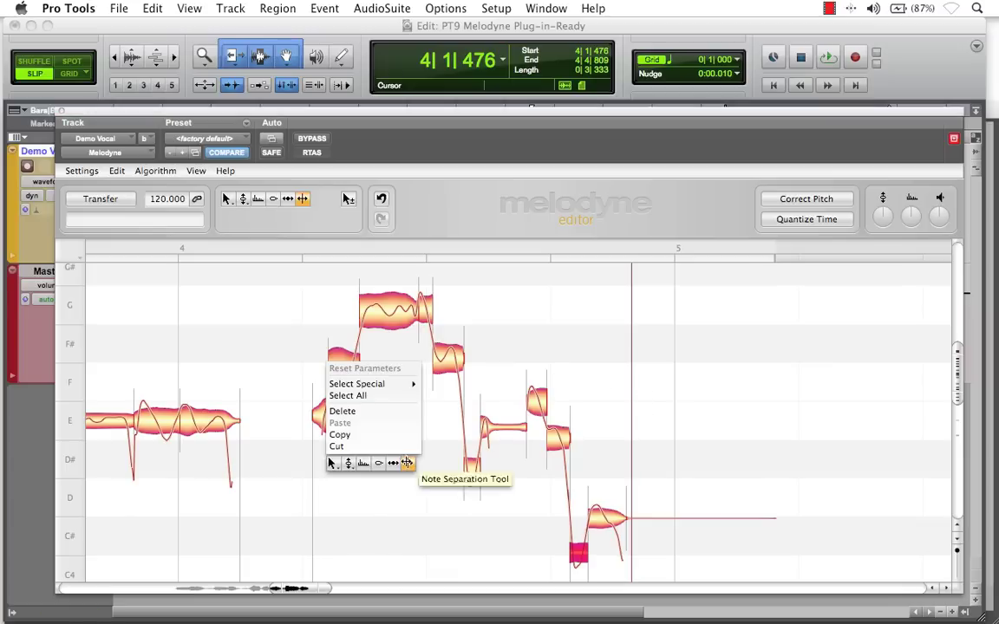
pyautogui.click(349, 462)
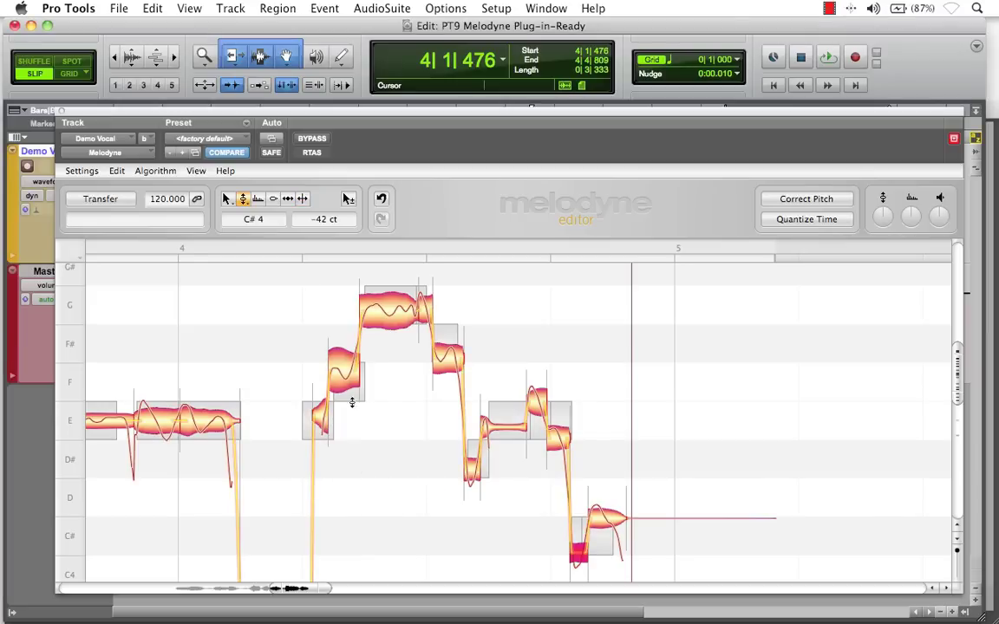
pyautogui.press('space')
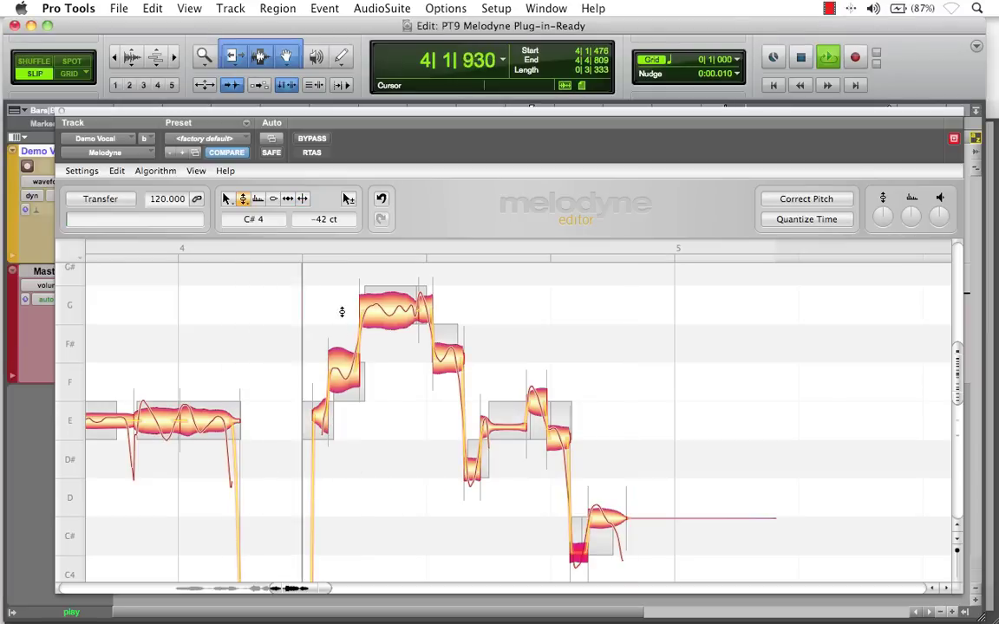
pyautogui.press('space')
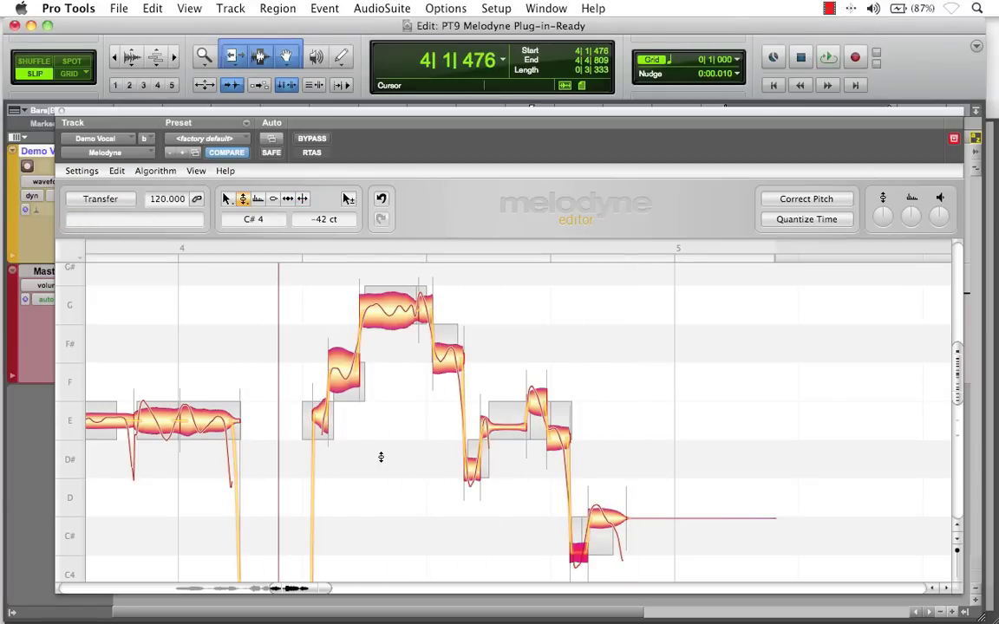
# - Select all of the last phrase's separated notes, snap them to their nearest semitones, and play the result
pyautogui.click(393, 314)
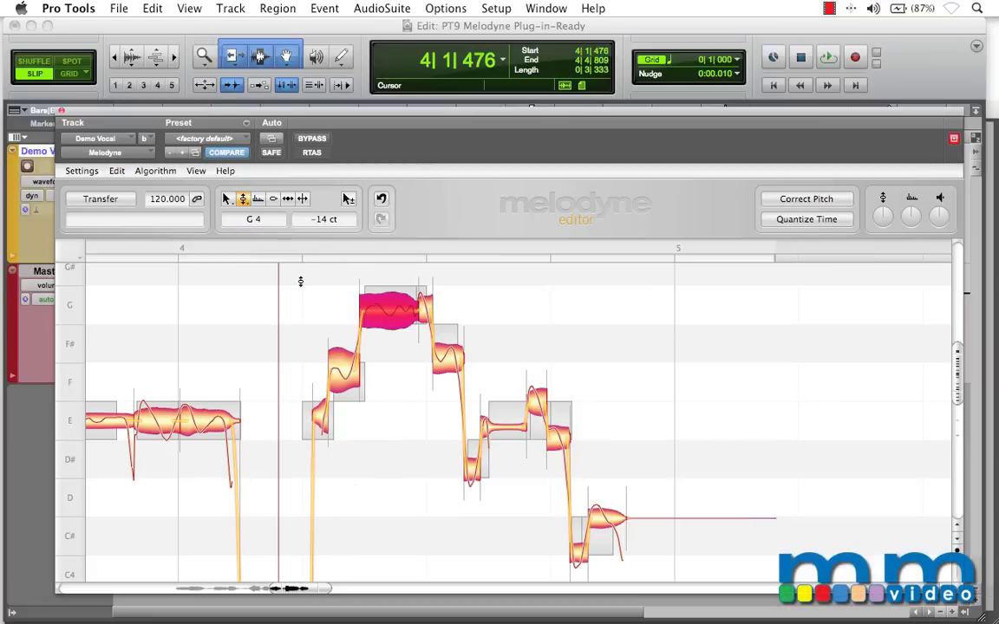
pyautogui.moveTo(300, 272); pyautogui.dragTo(659, 559)
pyautogui.doubleClick(387, 314)
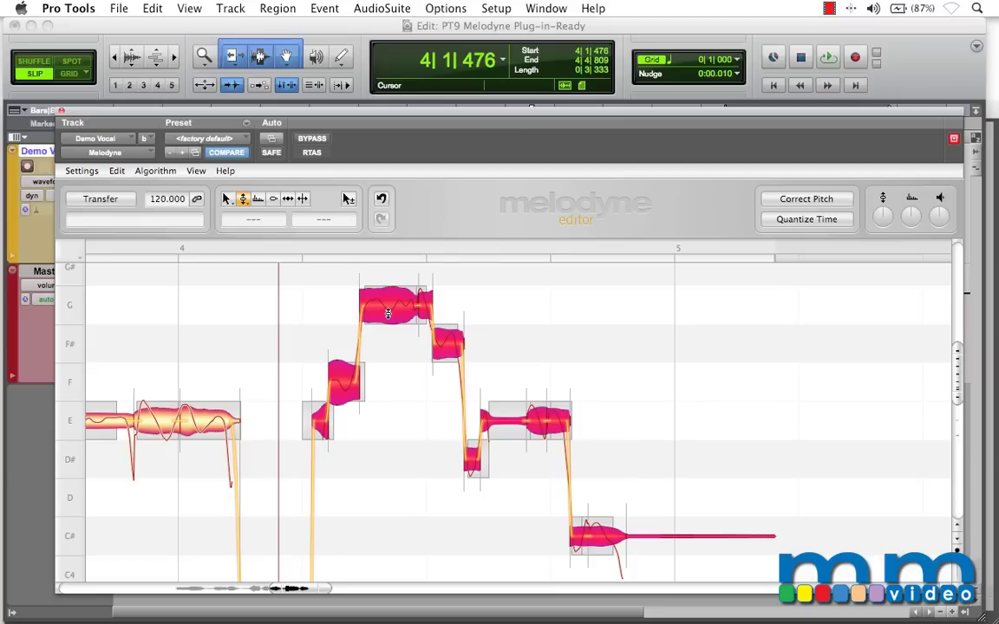
pyautogui.press('space')
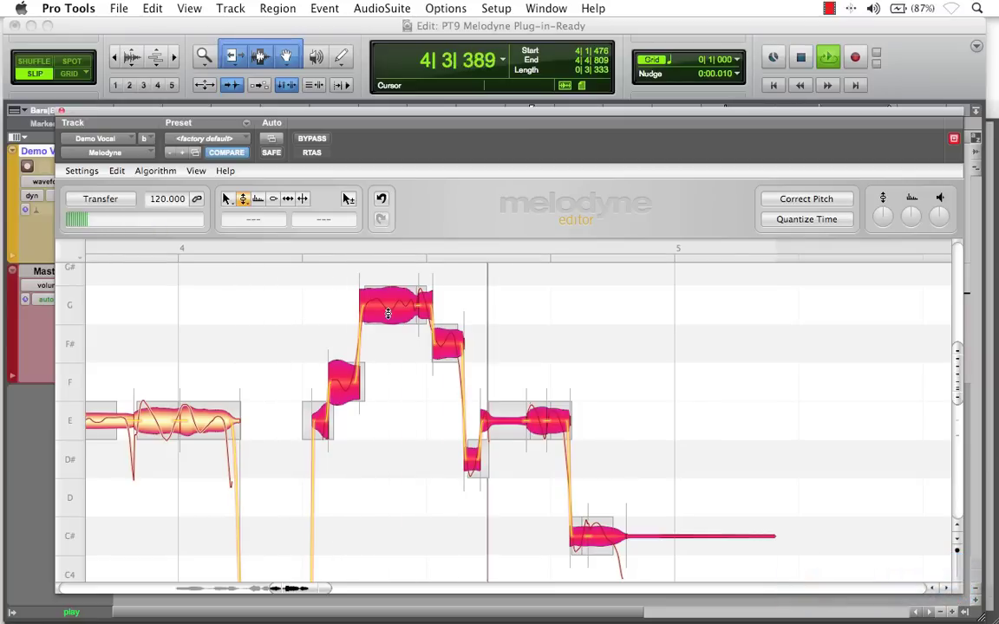
pyautogui.press('space')
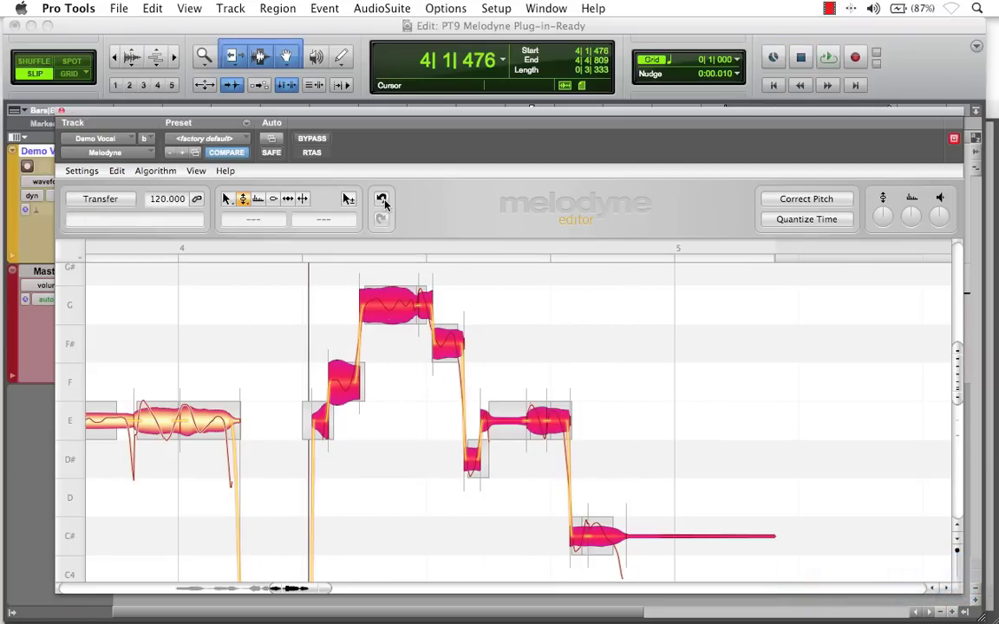
# - Compare the last phrase with and without the semitone snap by undoing and redoing it twice, playing each version
pyautogui.click(383, 199)
pyautogui.press('space')
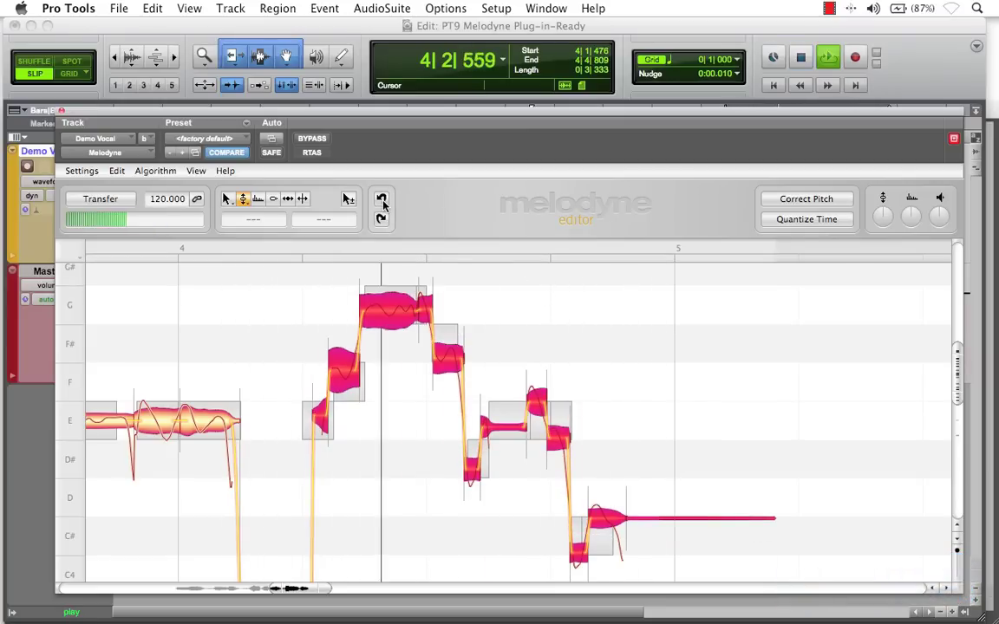
pyautogui.press('space')
pyautogui.click(380, 219)
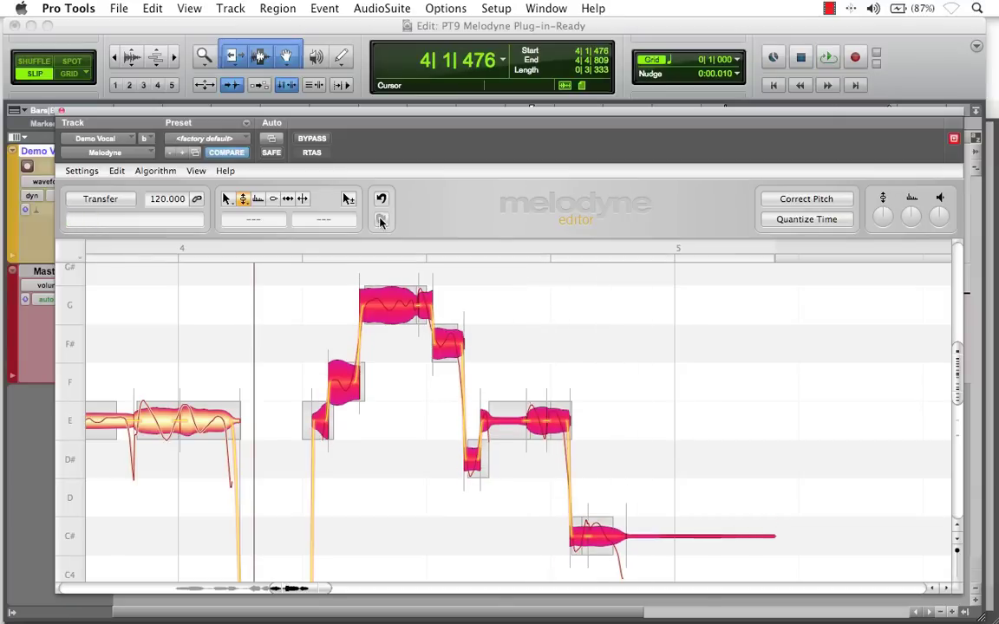
pyautogui.press('space')
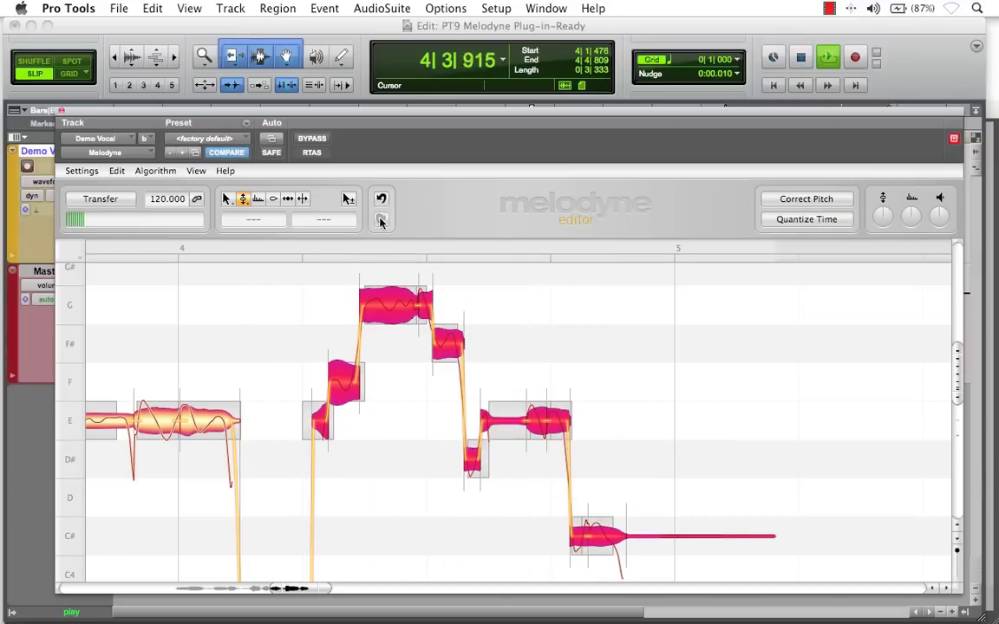
pyautogui.press('space')
pyautogui.click(381, 200)
pyautogui.press('space')
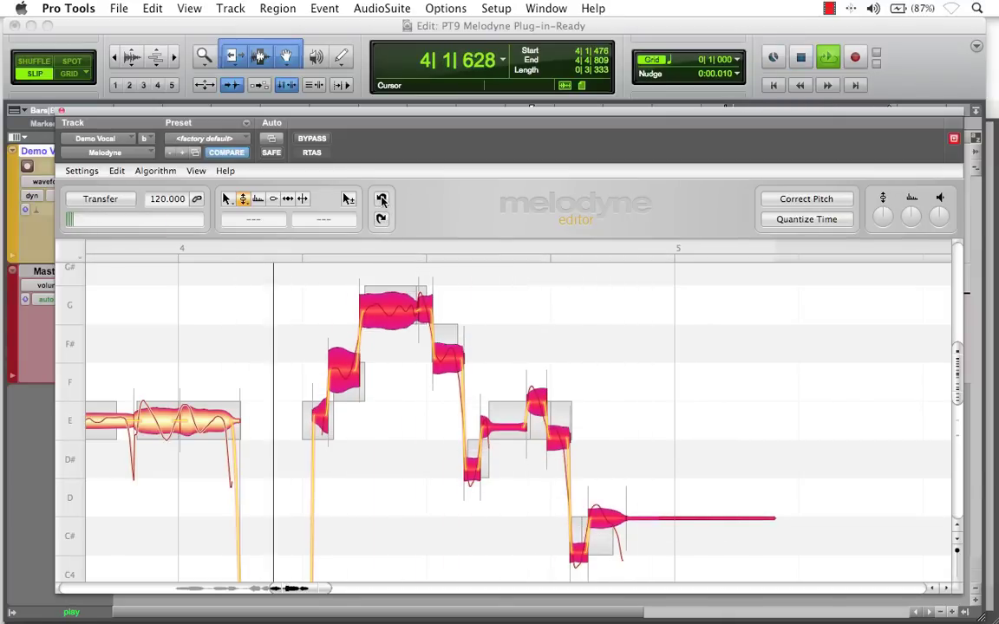
pyautogui.press('space')
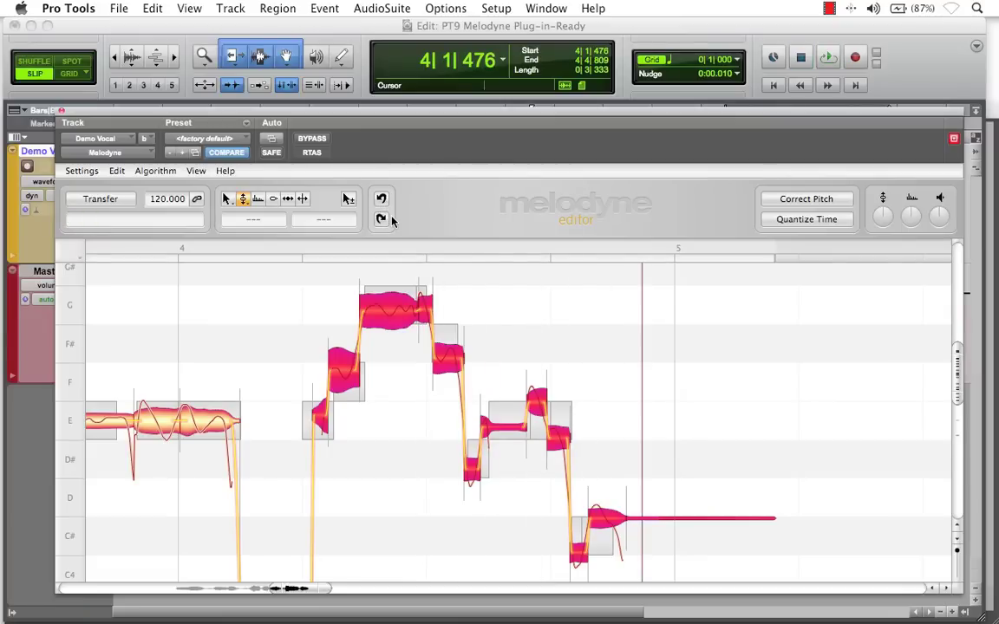
pyautogui.click(381, 220)
pyautogui.press('space')
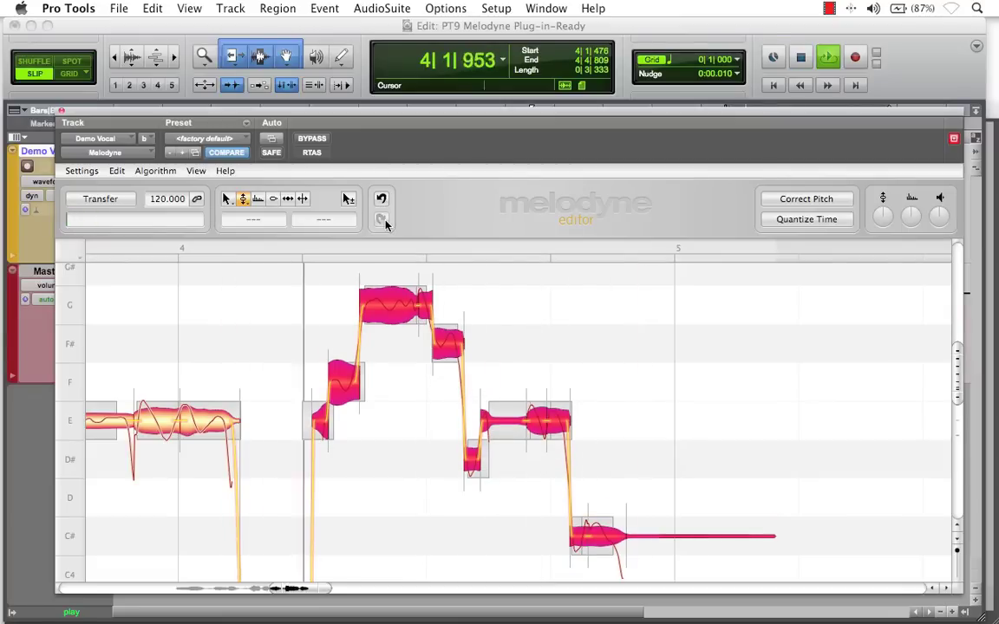
pyautogui.press('space')
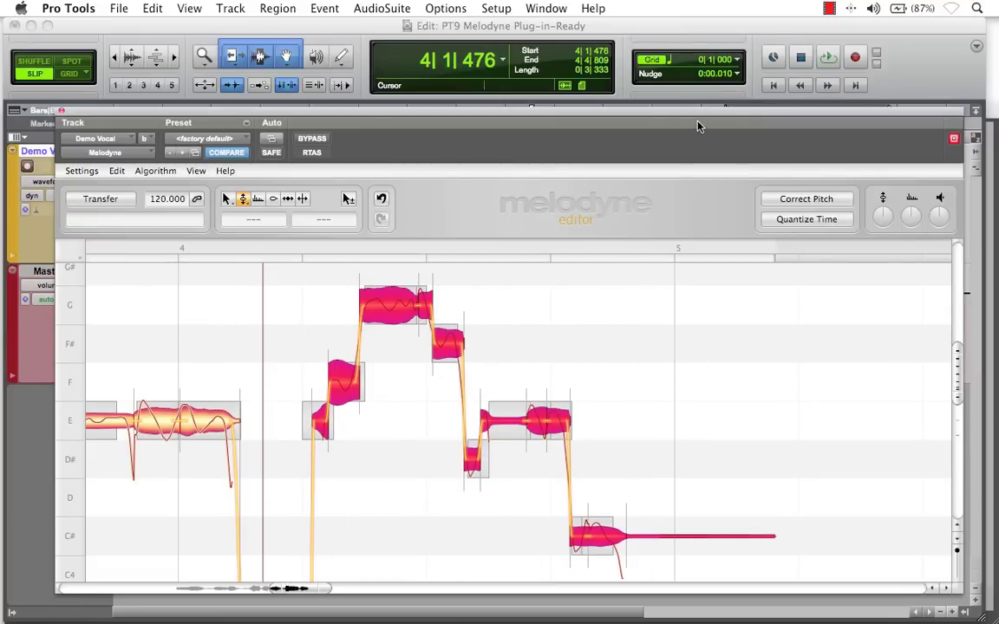
# - Select the vocal from 1|1|842 to 4|4|794 on the Demo Vocal track and show all its notes in Melodyne
pyautogui.moveTo(695, 119); pyautogui.dragTo(687, 293)
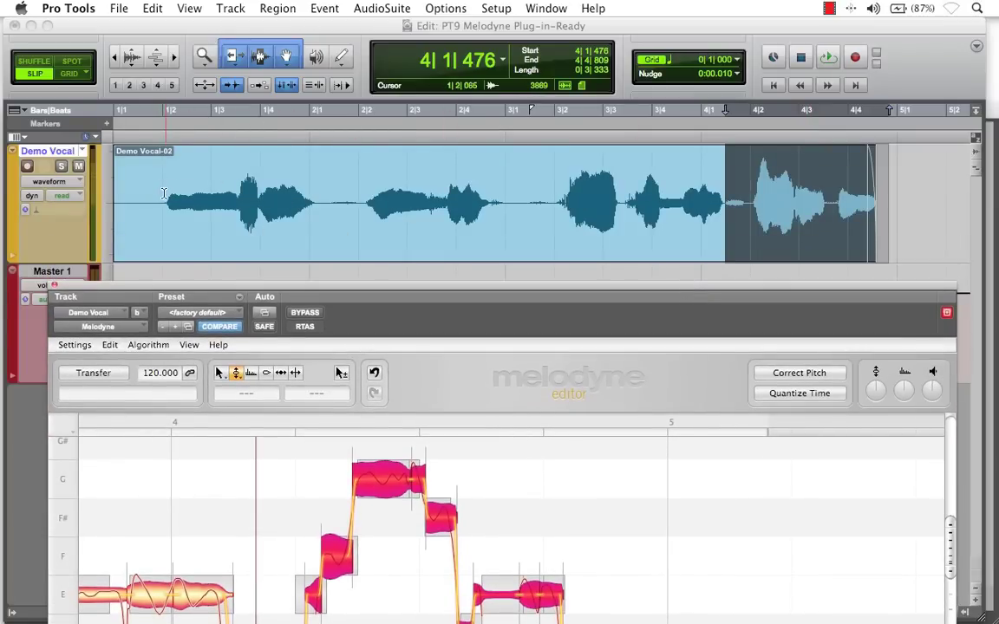
pyautogui.moveTo(156, 196); pyautogui.dragTo(845, 251)
pyautogui.moveTo(795, 286); pyautogui.dragTo(805, 109)
pyautogui.moveTo(709, 403); pyautogui.dragTo(681, 326)
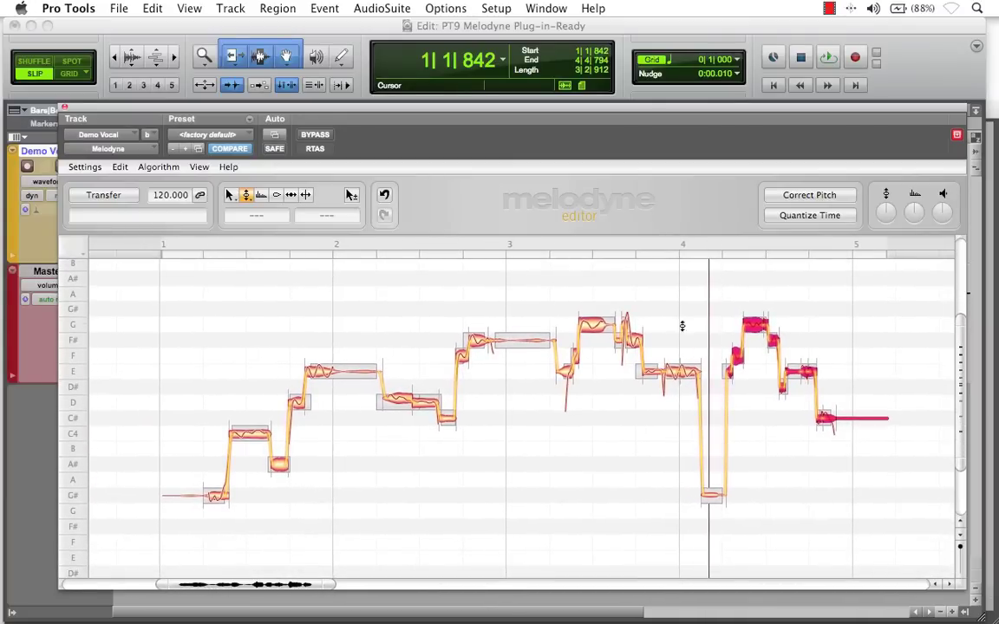
# - Return to the session start and play the whole corrected vocal through before stopping playback
pyautogui.click(772, 85)
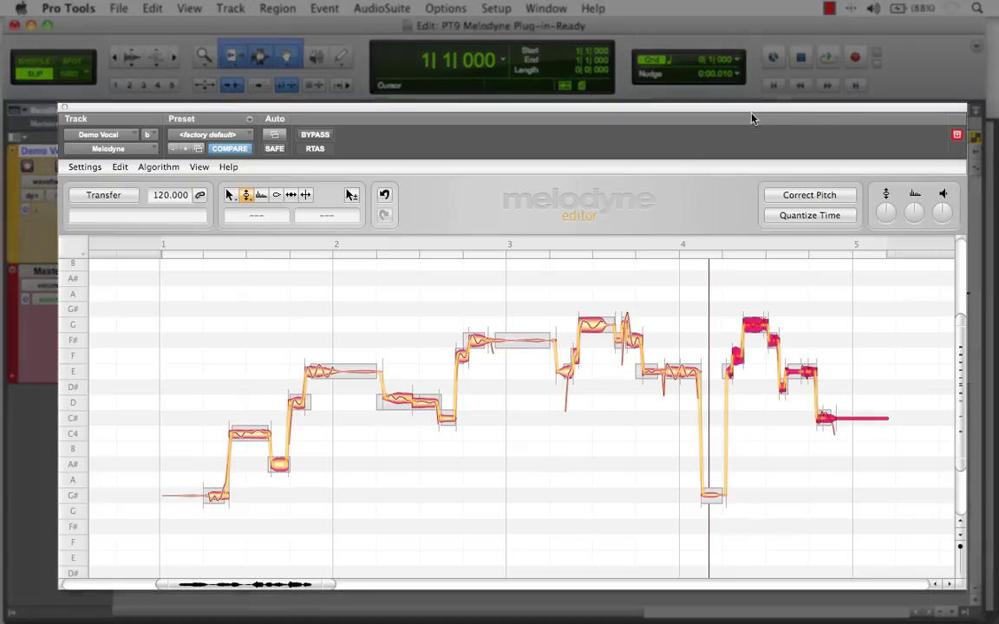
pyautogui.click(828, 59)
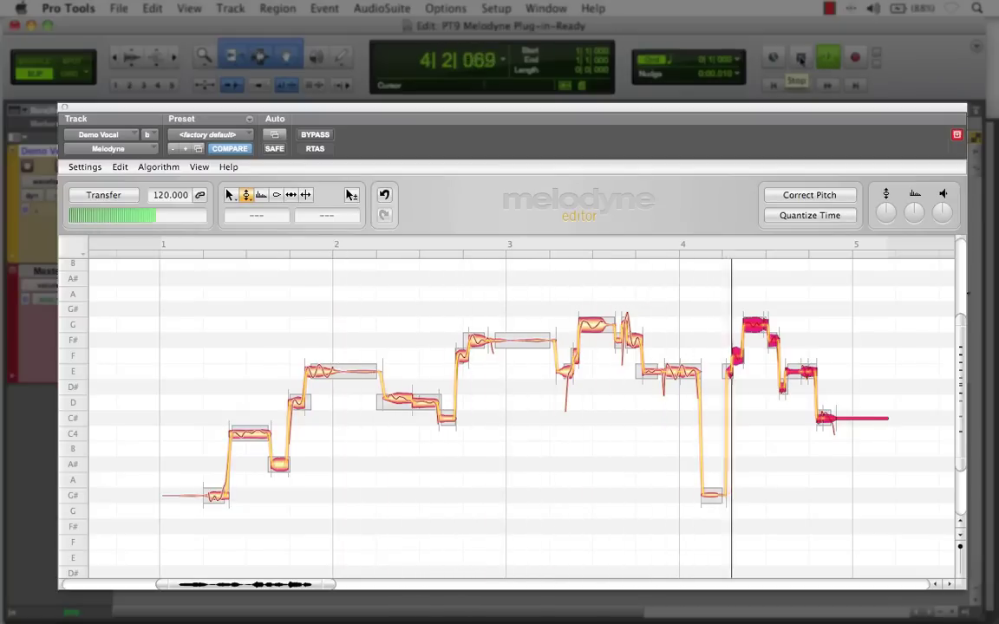
pyautogui.click(800, 57)
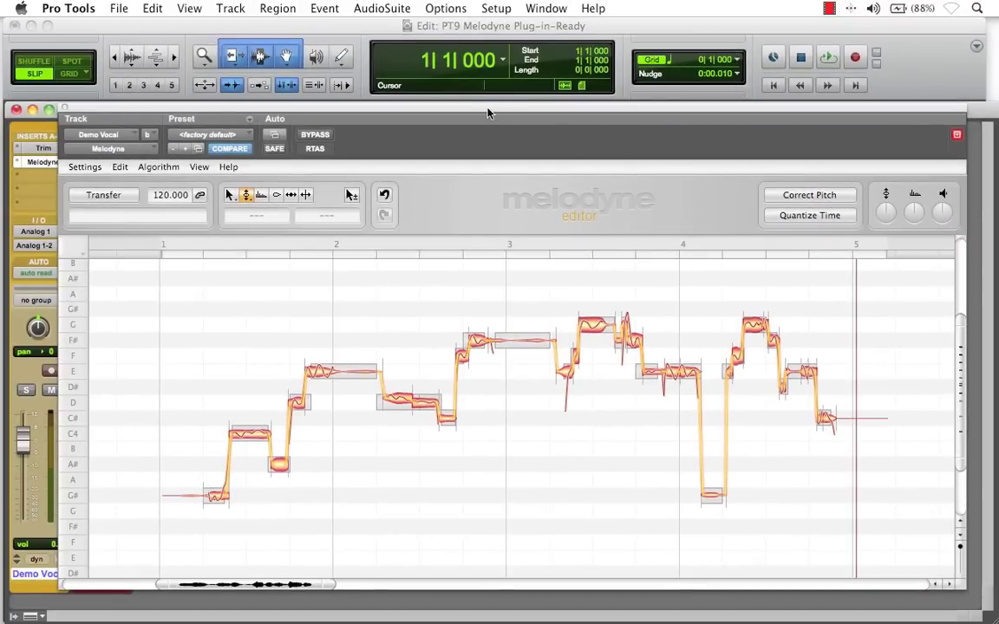
# - Uncover the Demo Vocal channel strip in the mixer and set its automation mode to touch
pyautogui.moveTo(487, 111); pyautogui.dragTo(501, 119)
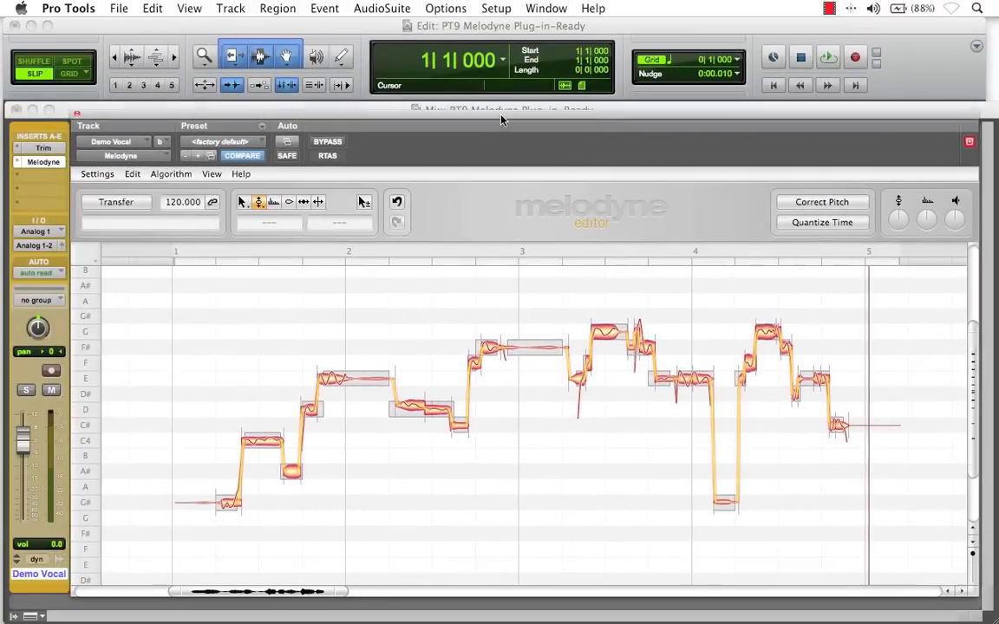
pyautogui.click(58, 273)
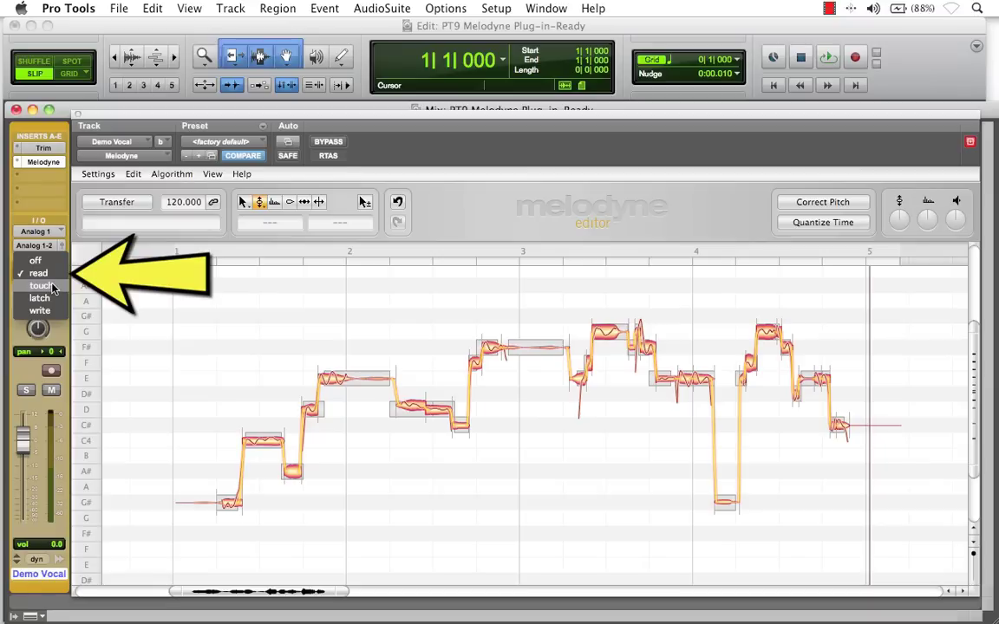
pyautogui.click(41, 285)
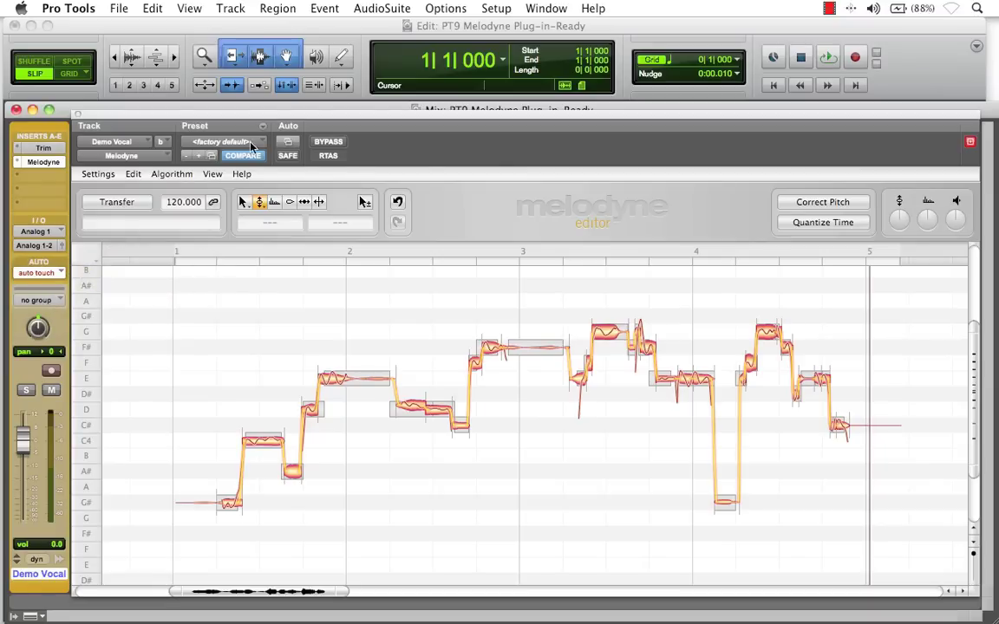
# - Enable Melodyne's Pitch parameter for plug-in automation
pyautogui.click(287, 139)
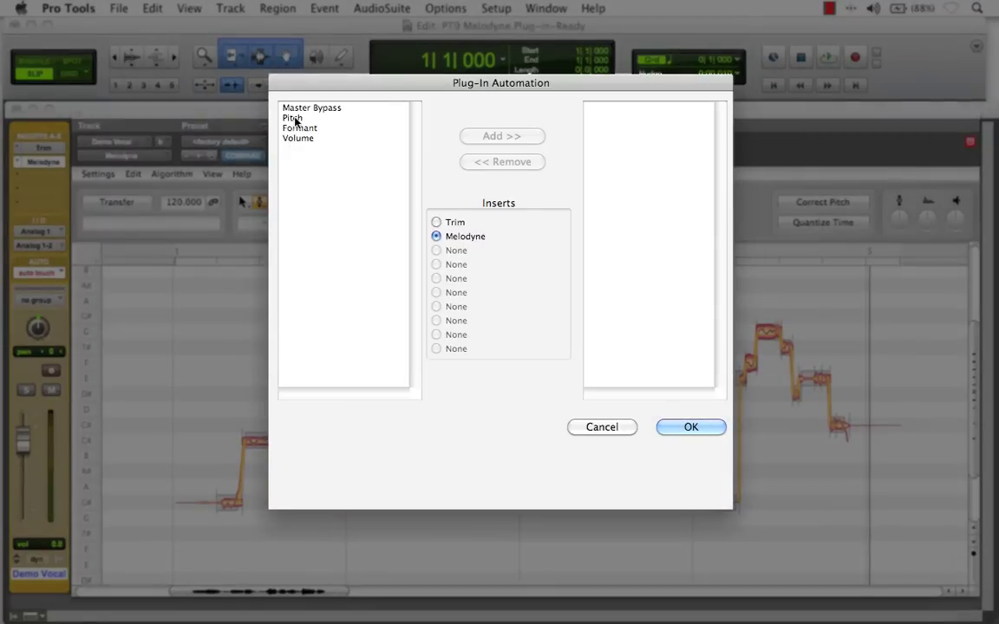
pyautogui.click(298, 121)
pyautogui.click(476, 139)
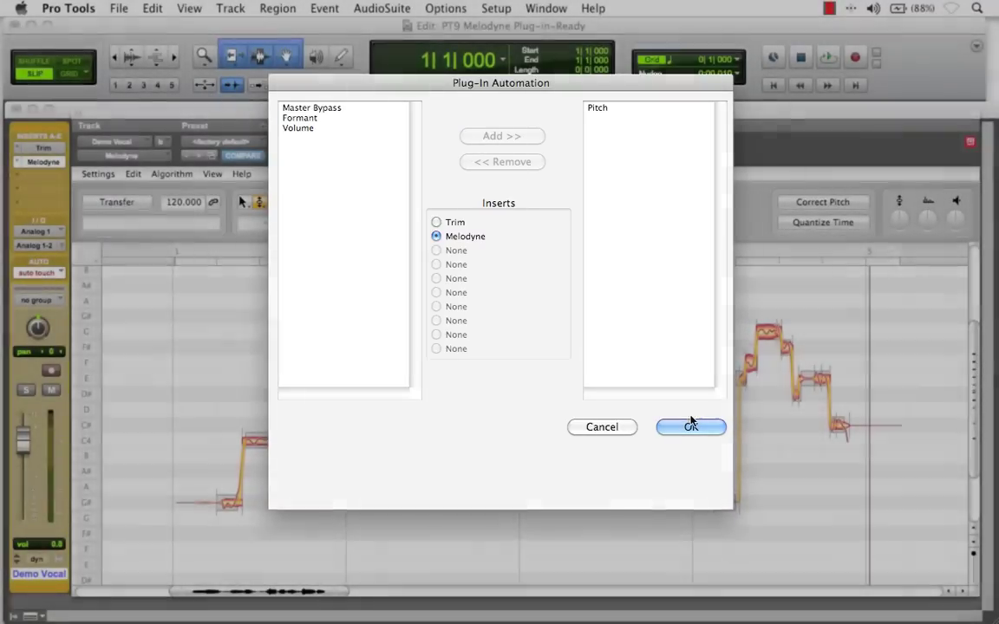
pyautogui.click(691, 425)
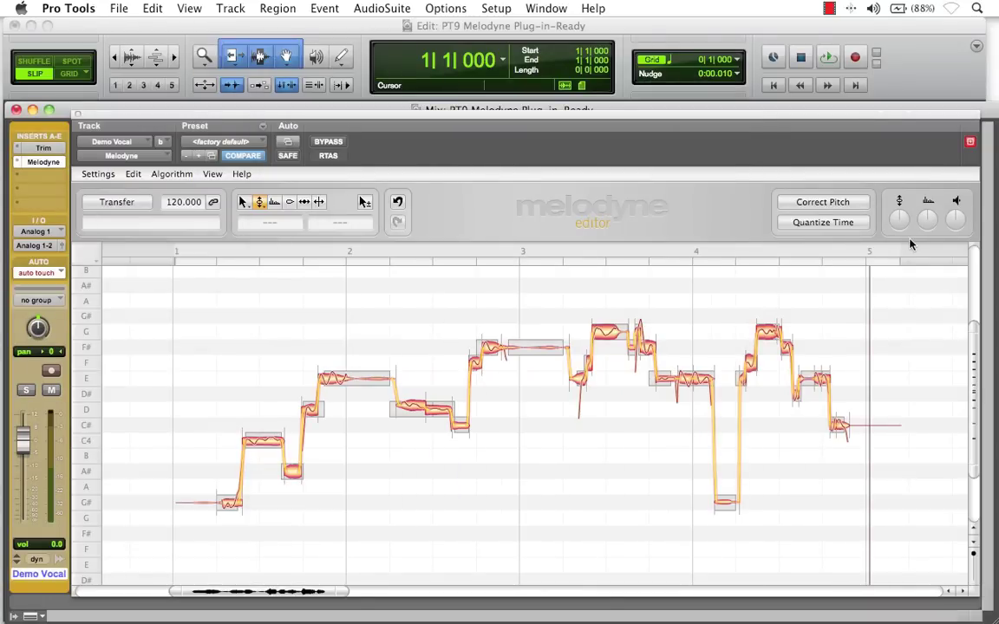
# - Play from the session start while turning down Melodyne's global pitch control, reset it to its default, and stop playback
pyautogui.click(777, 87)
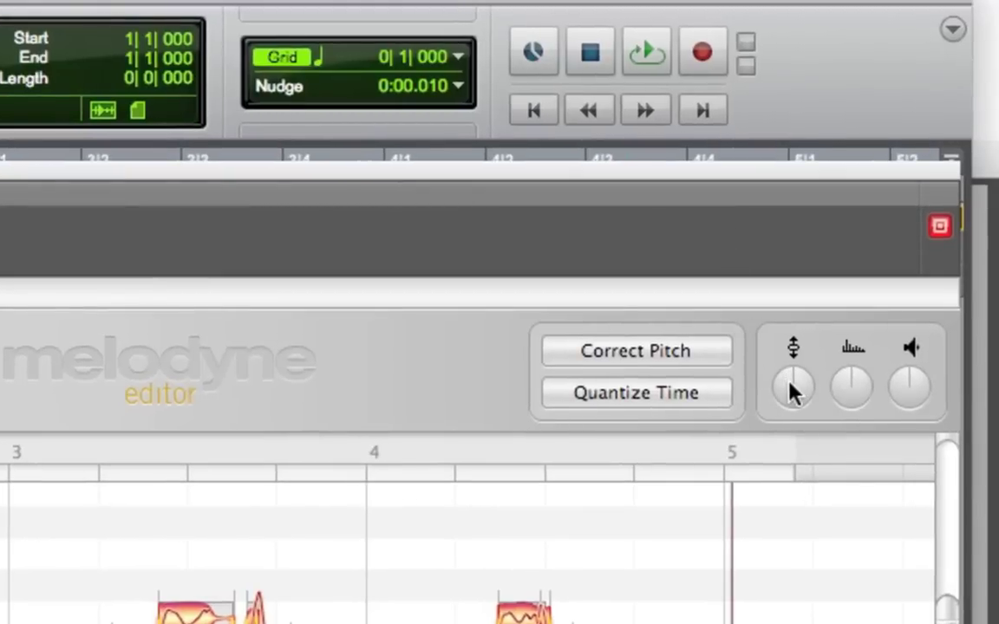
pyautogui.press('space')
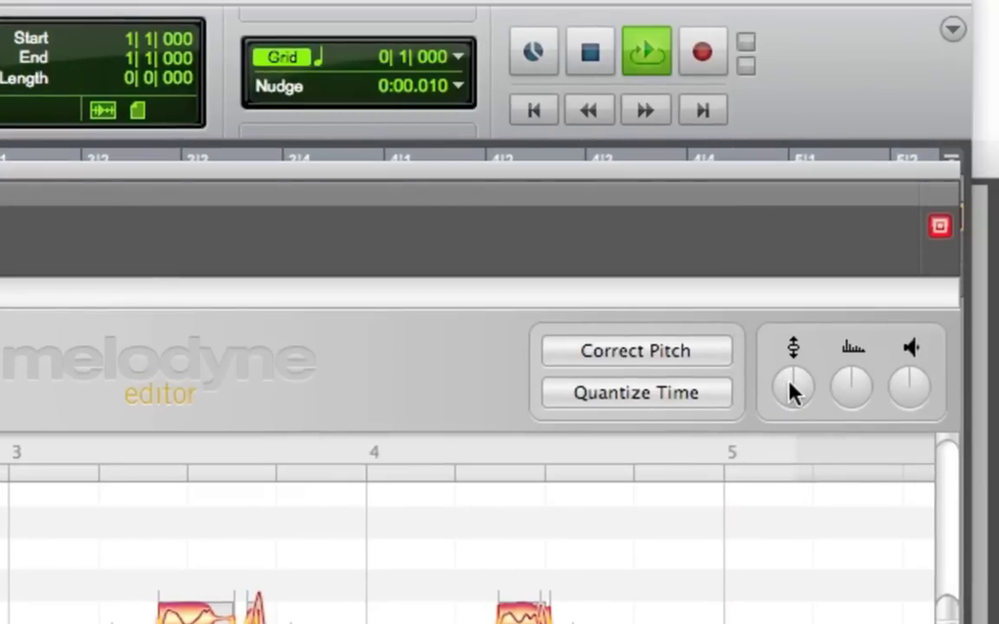
pyautogui.moveTo(790, 383); pyautogui.dragTo(797, 417)
pyautogui.doubleClick(795, 410)
pyautogui.press('space')
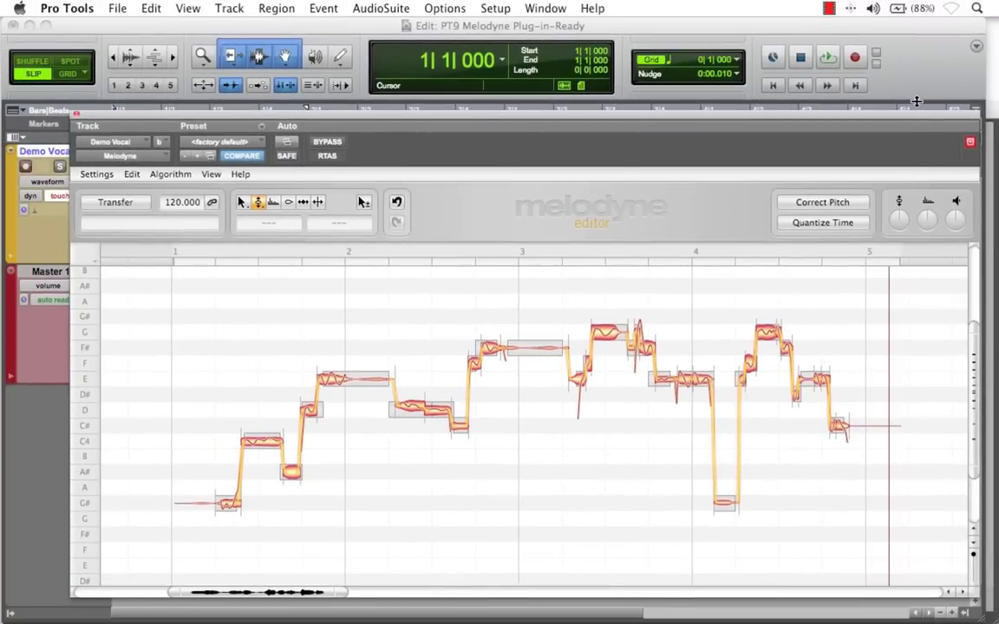
pyautogui.click(948, 87)
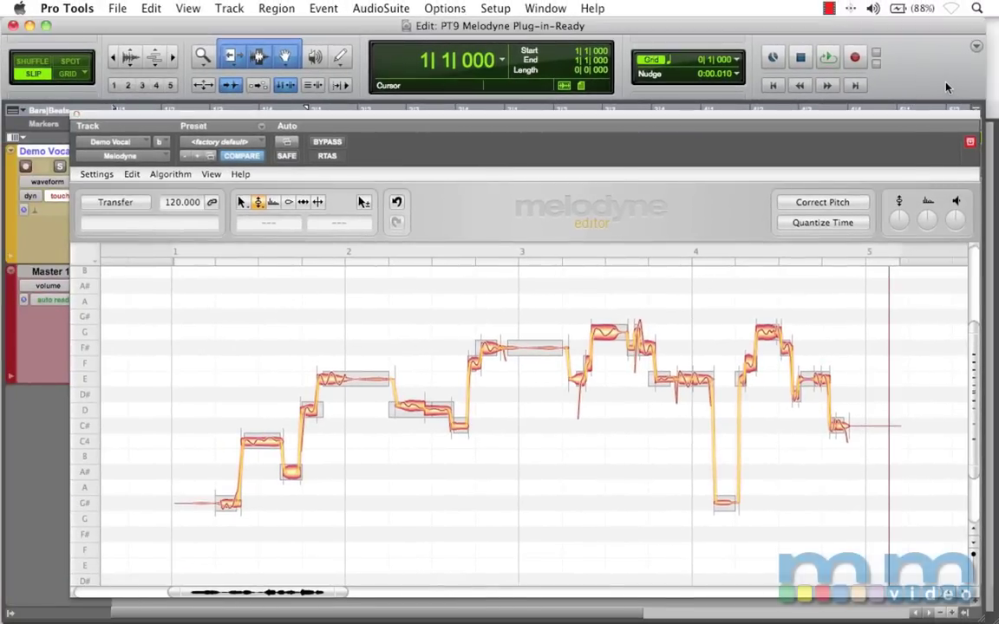
# - Close the Melodyne window and set the Demo Vocal track's automation mode to read
pyautogui.click(76, 114)
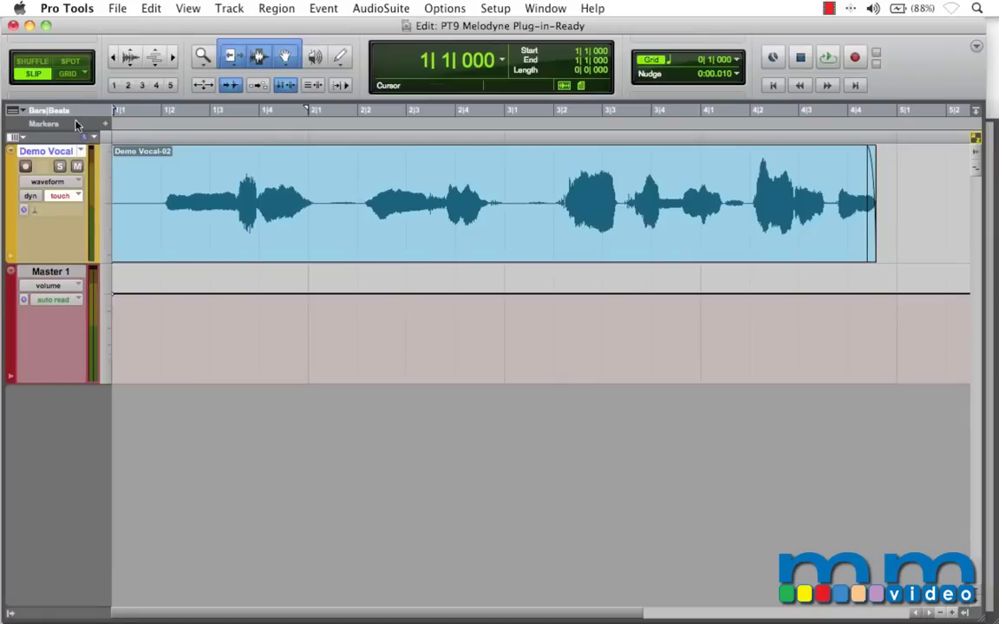
pyautogui.click(69, 195)
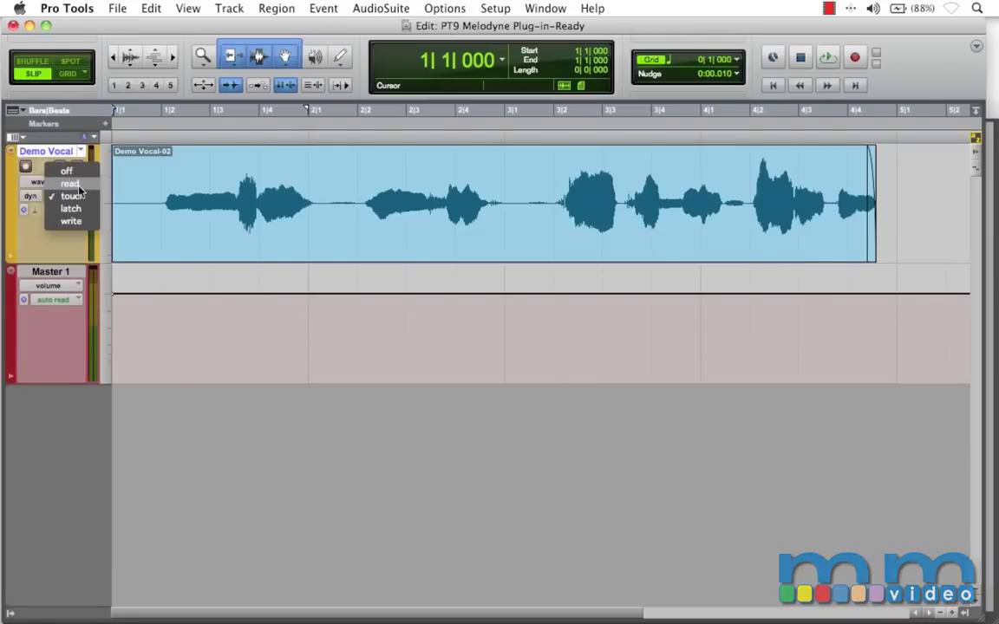
pyautogui.click(76, 185)
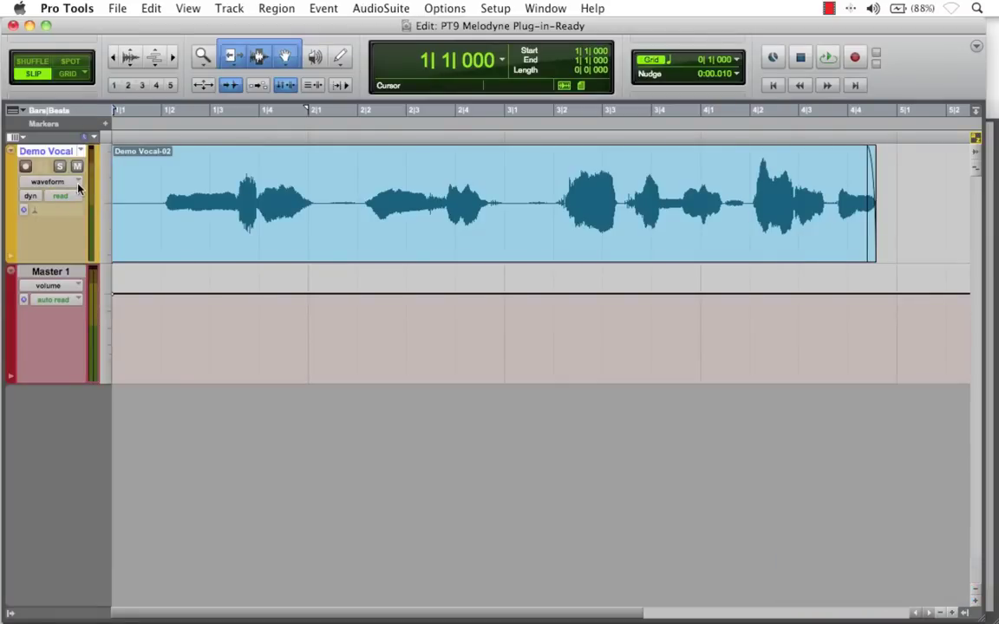
# - Show the Melodyne Pitch automation on the Demo Vocal track and play it back from the session start before stopping playback
pyautogui.click(77, 184)
pyautogui.moveTo(74, 230)
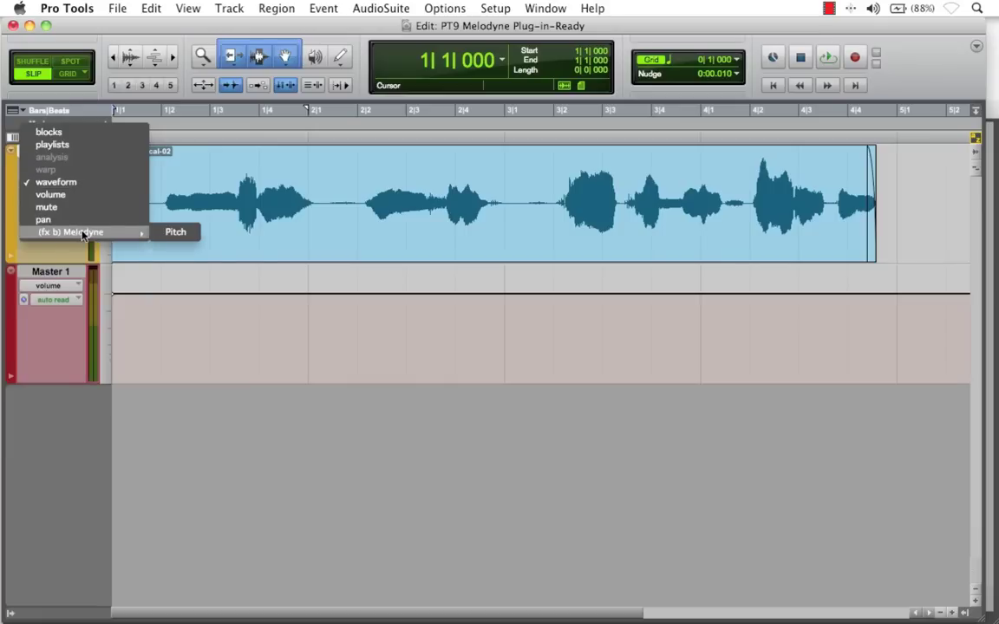
pyautogui.click(174, 233)
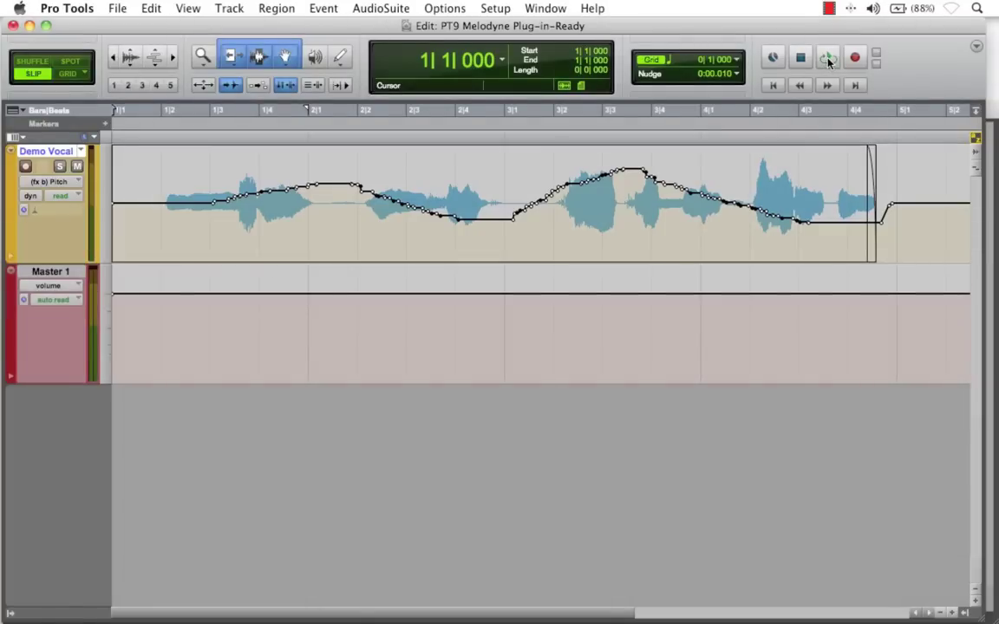
pyautogui.click(817, 58)
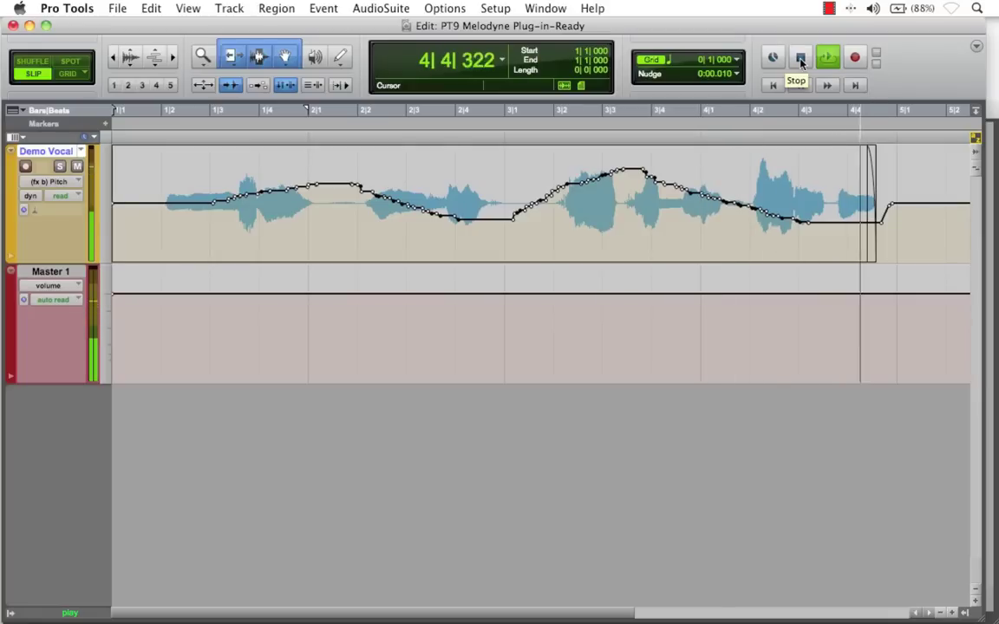
pyautogui.click(800, 59)
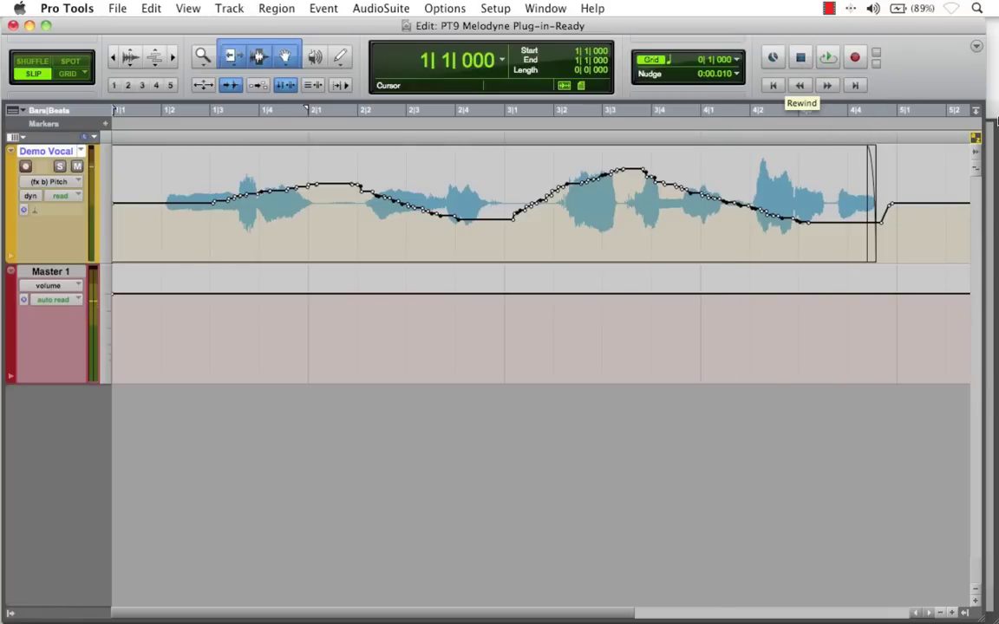
# - Switch to the mixer, reopen Melodyne from the Demo Vocal channel's inserts, and move its window slightly up
pyautogui.press('super+equal')
pyautogui.click(40, 161)
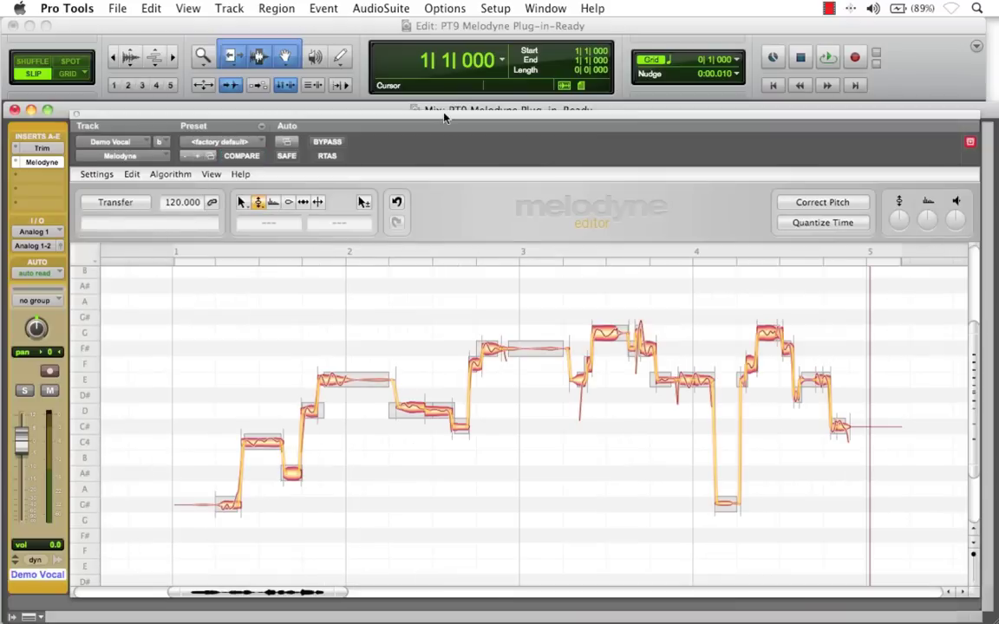
pyautogui.moveTo(443, 117); pyautogui.dragTo(443, 111)
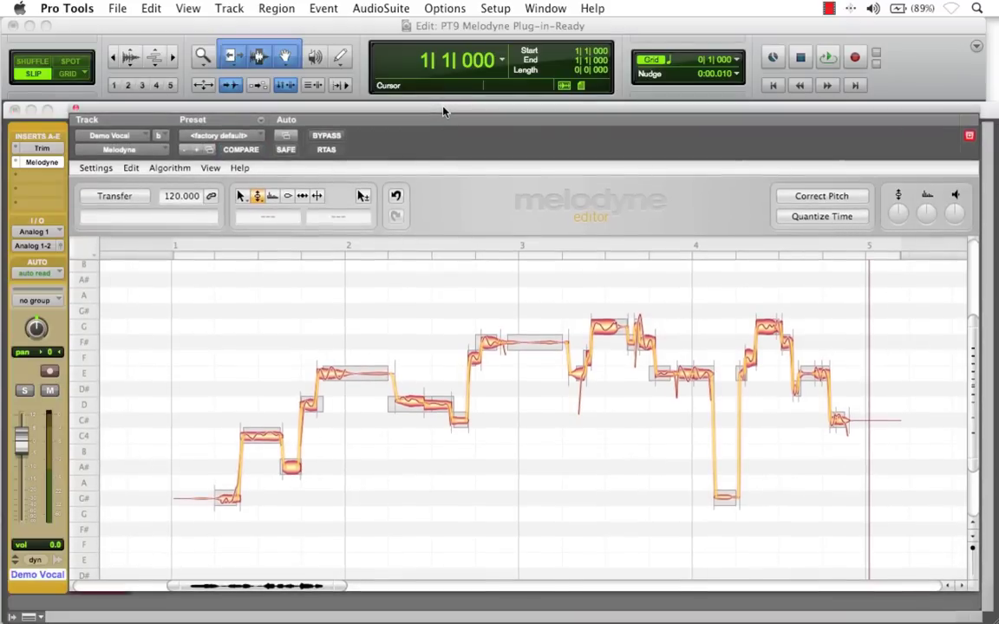